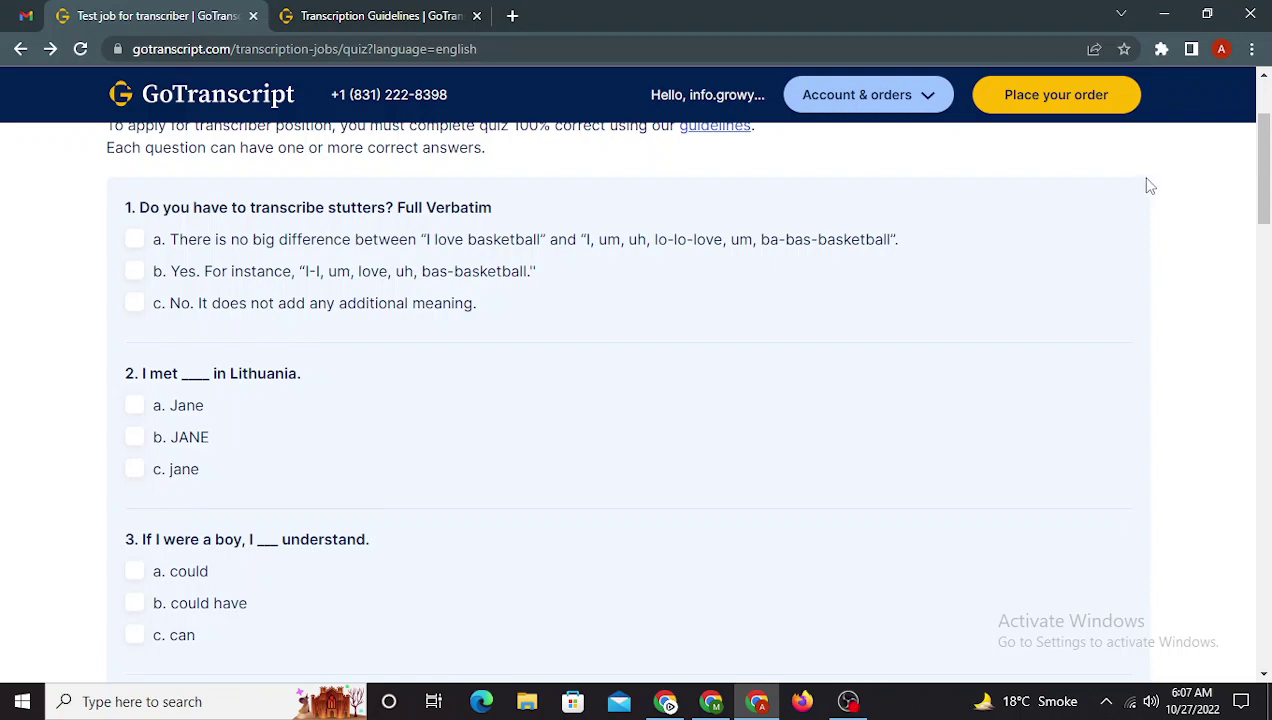
pyautogui.click(1163, 12)
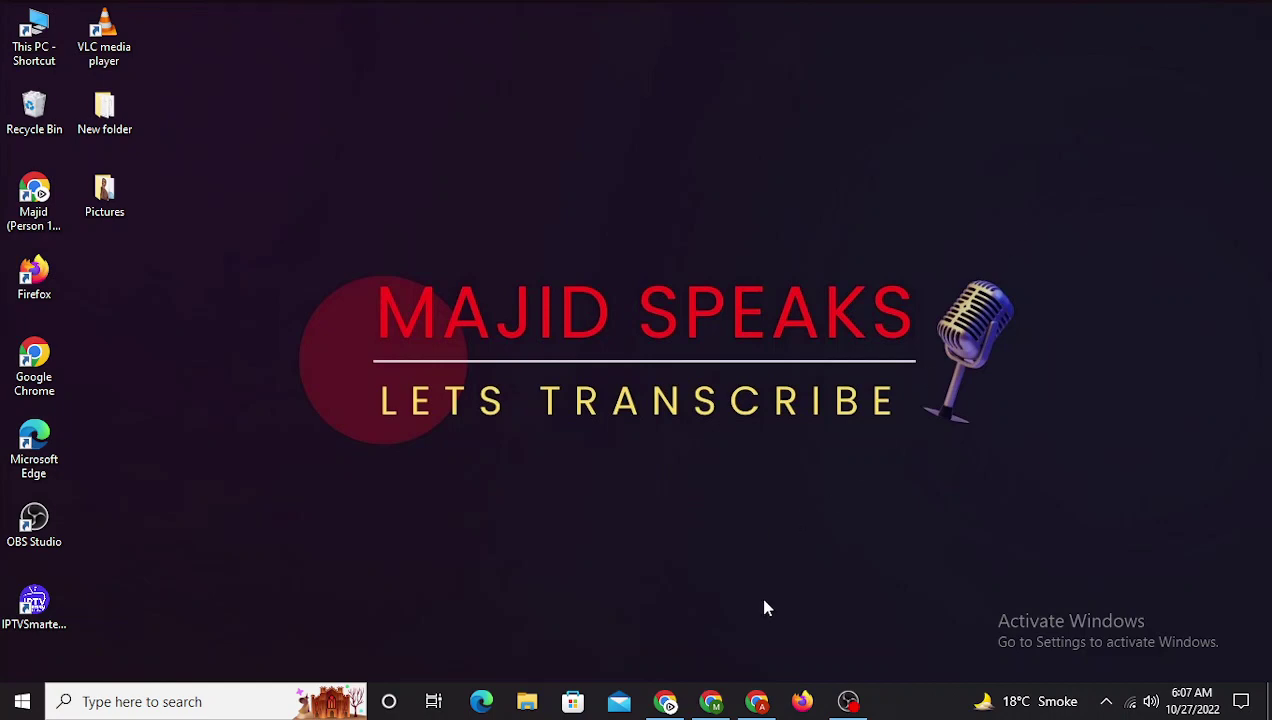
pyautogui.click(757, 701)
# - Copy "Full Verbatim" from quiz question 1 and search the transcription guidelines for it
pyautogui.scroll(2, 446, 370)
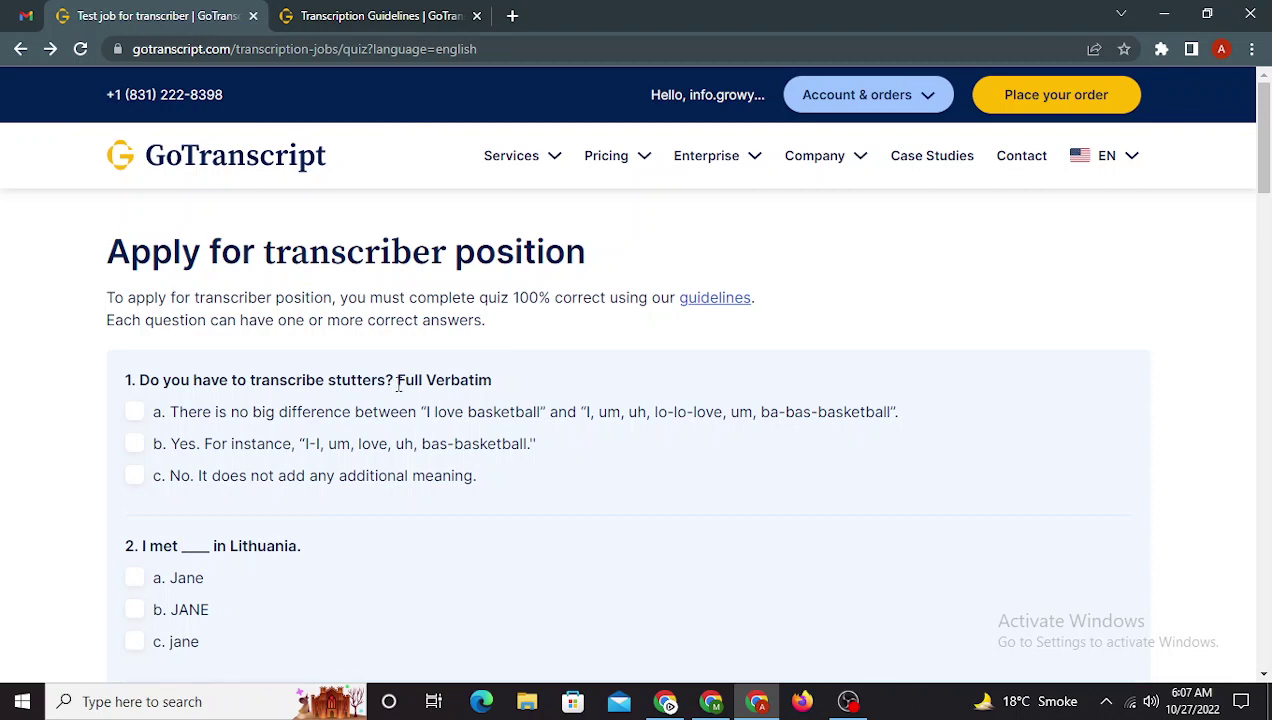
pyautogui.moveTo(397, 383); pyautogui.dragTo(492, 385)
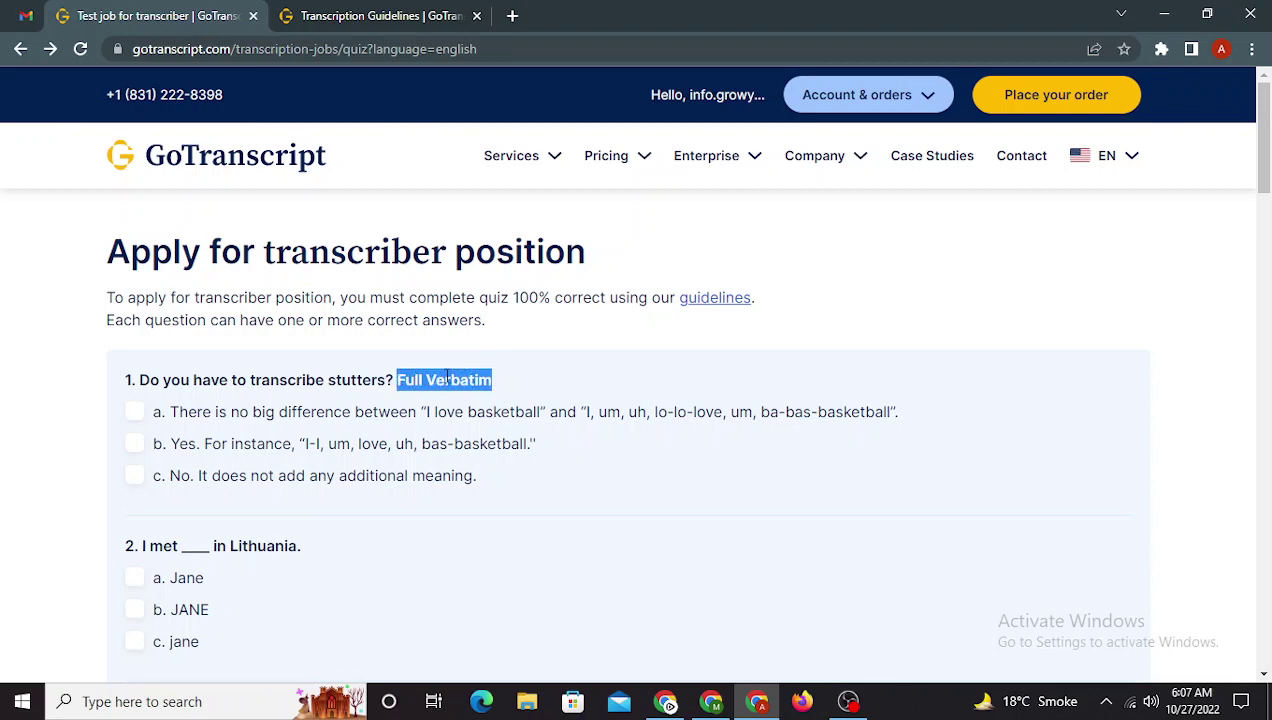
pyautogui.rightClick(470, 382)
pyautogui.click(480, 393)
pyautogui.click(430, 12)
pyautogui.scroll(10, 733, 287)
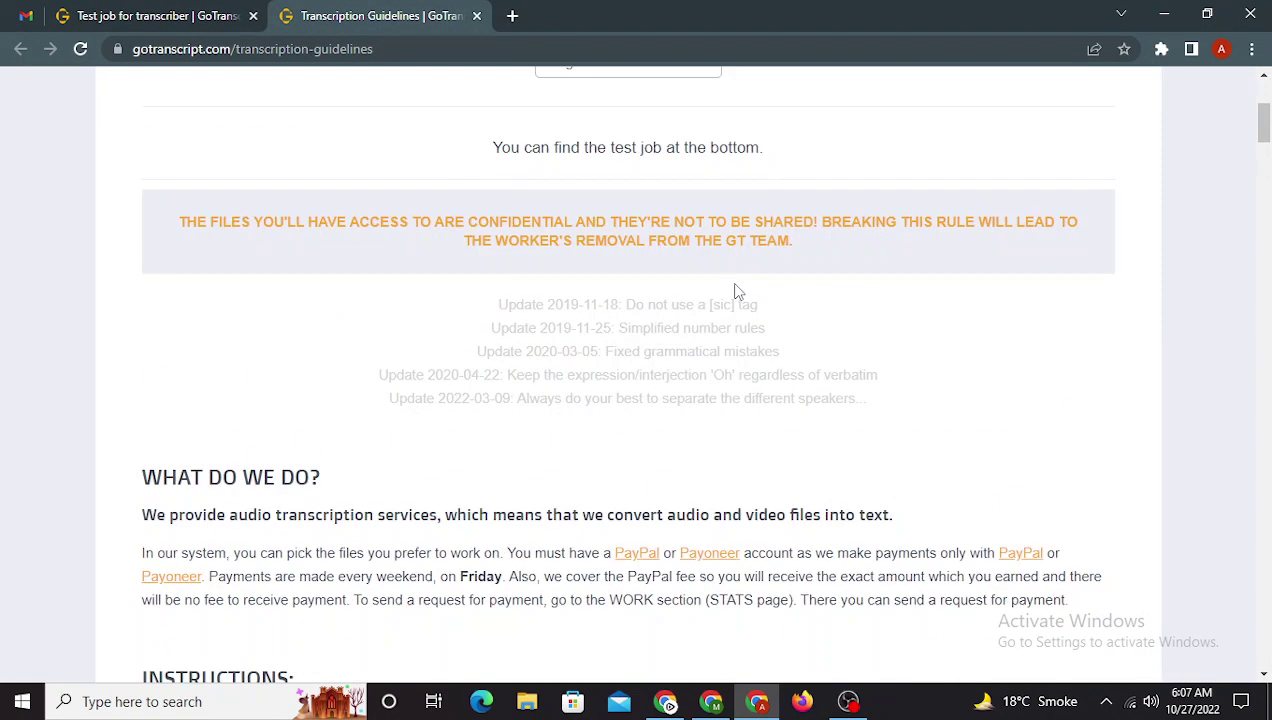
pyautogui.hotkey('ctrl', 'f')
pyautogui.hotkey('ctrl', 'v')
pyautogui.scroll(-10, 735, 291)
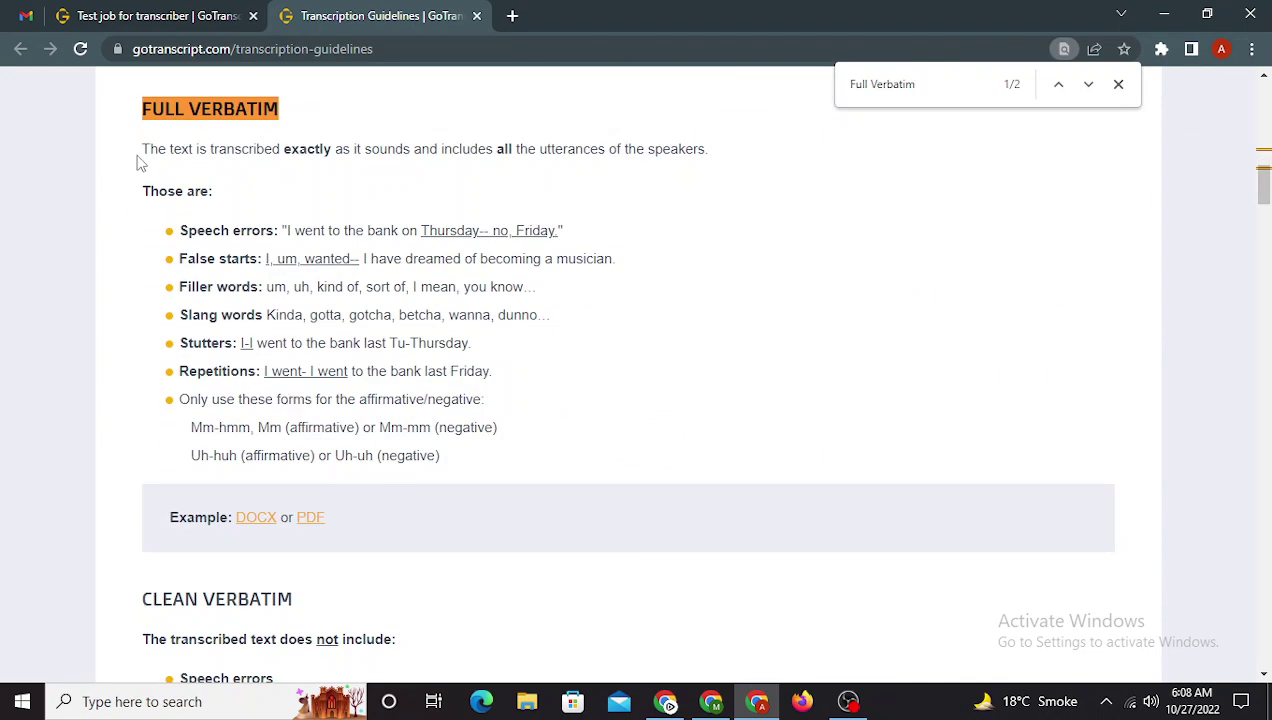
# - Examine the guidelines' Full Verbatim section for the kinds of utterances to include, from speech errors to stutters
pyautogui.moveTo(142, 107); pyautogui.dragTo(287, 108)
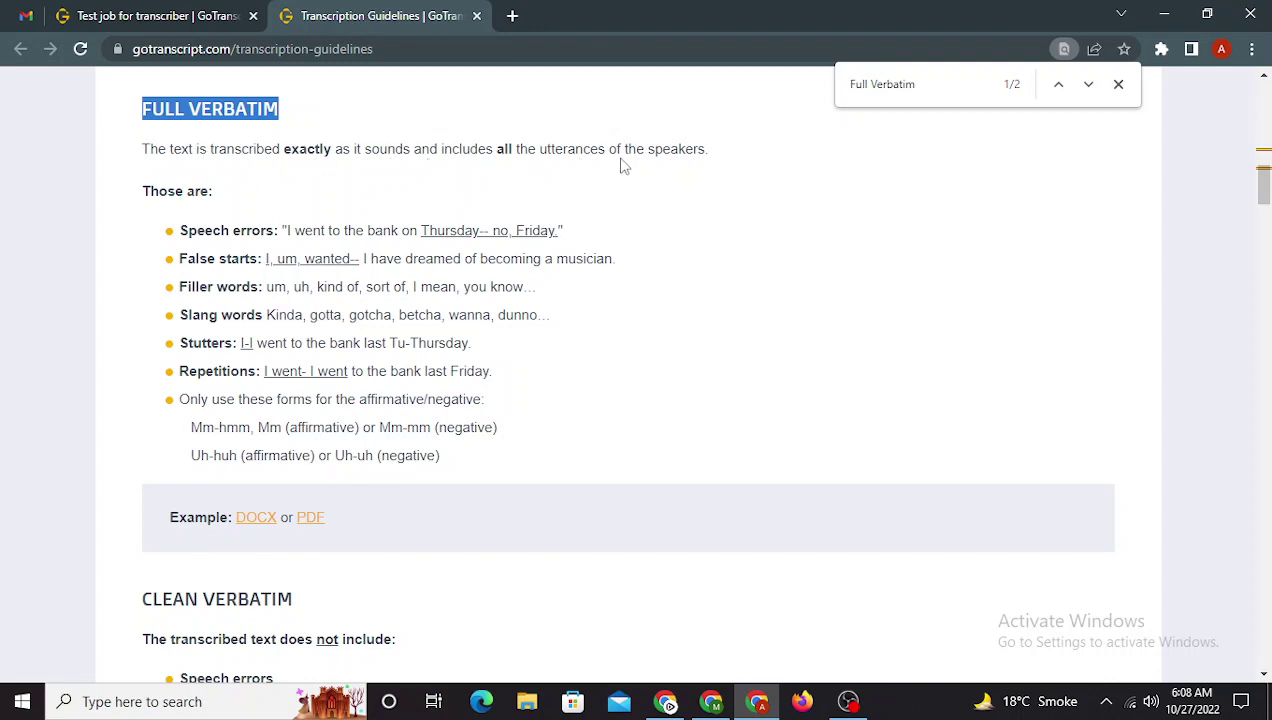
pyautogui.moveTo(143, 193); pyautogui.dragTo(262, 197)
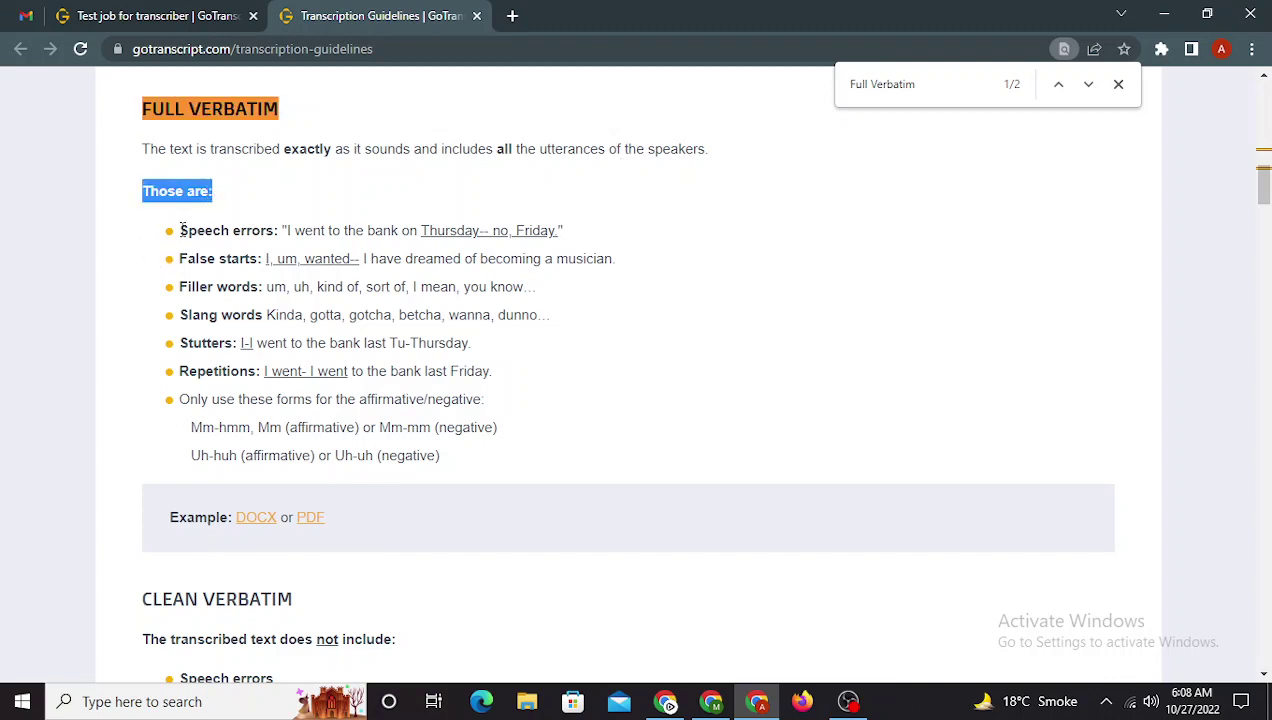
pyautogui.moveTo(186, 230); pyautogui.dragTo(287, 231)
pyautogui.moveTo(180, 258); pyautogui.dragTo(256, 259)
pyautogui.moveTo(181, 287); pyautogui.dragTo(262, 289)
pyautogui.moveTo(181, 316); pyautogui.dragTo(262, 316)
pyautogui.moveTo(181, 343); pyautogui.dragTo(476, 355)
pyautogui.click(581, 364)
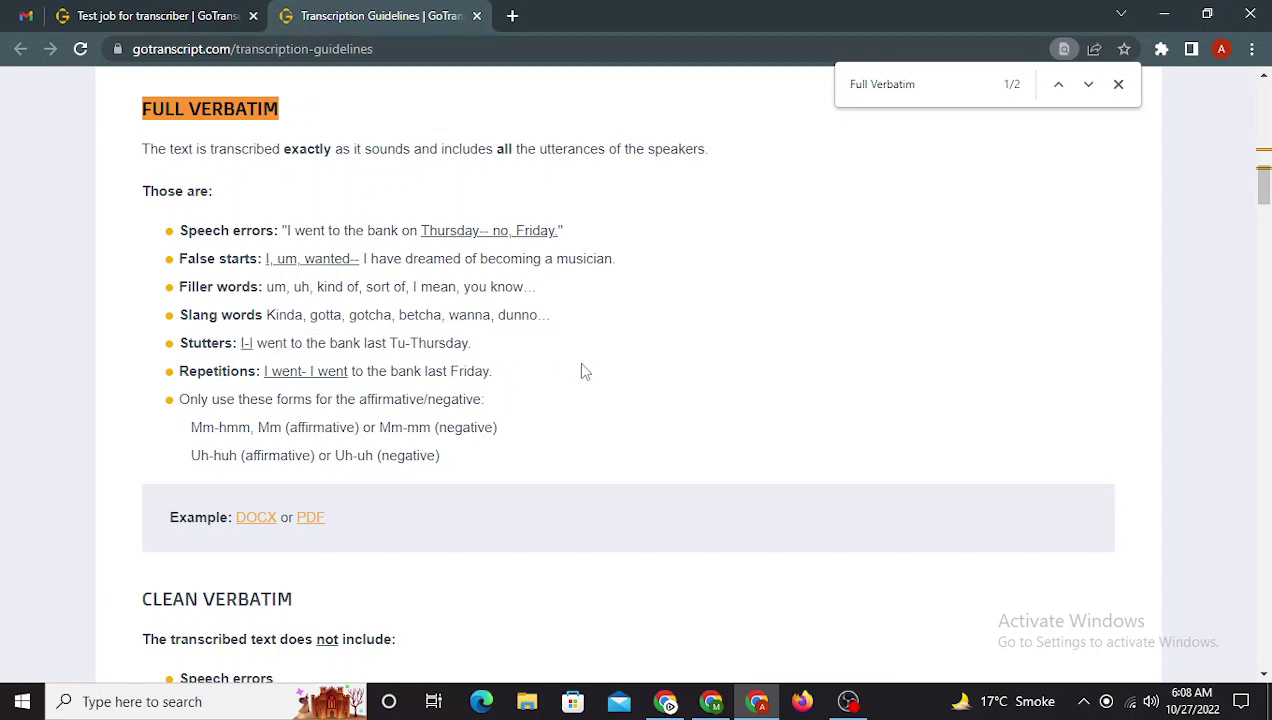
# - Answer quiz question 1 on stutters with option b, "Yes. For instance, I-I, um, love, uh, bas-basketball."
pyautogui.click(156, 12)
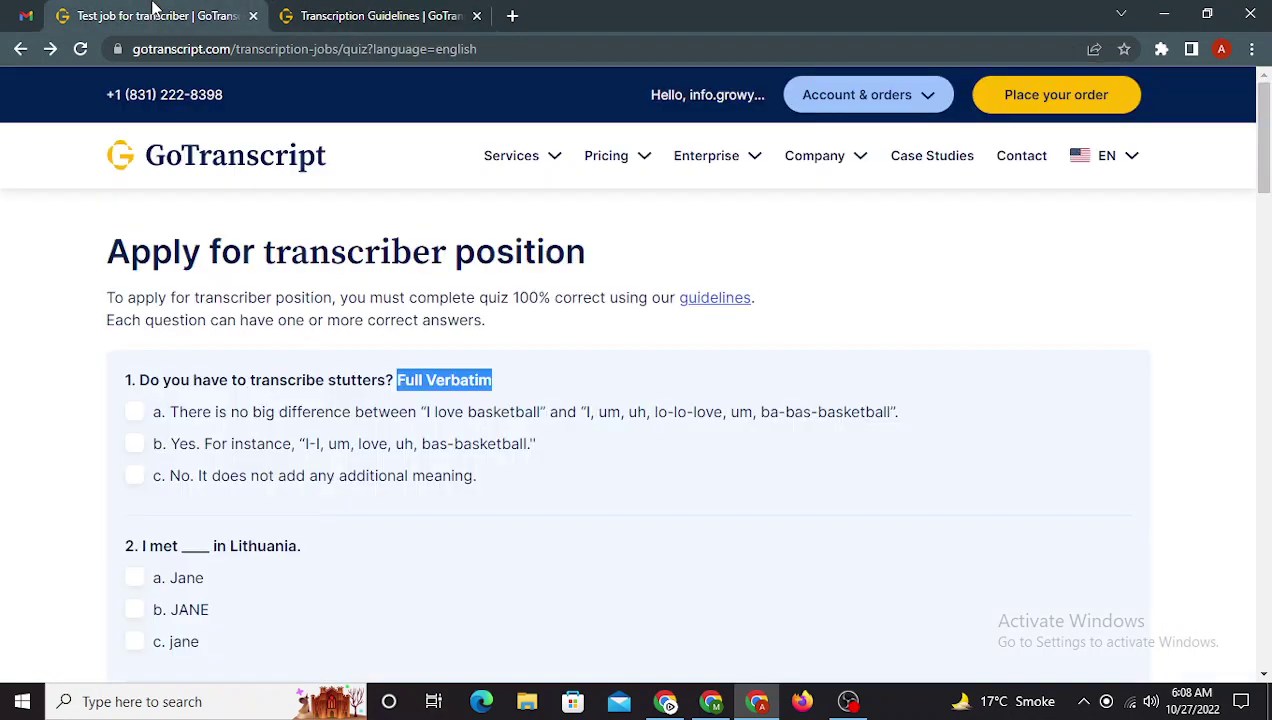
pyautogui.click(470, 375)
pyautogui.scroll(-1, 368, 362)
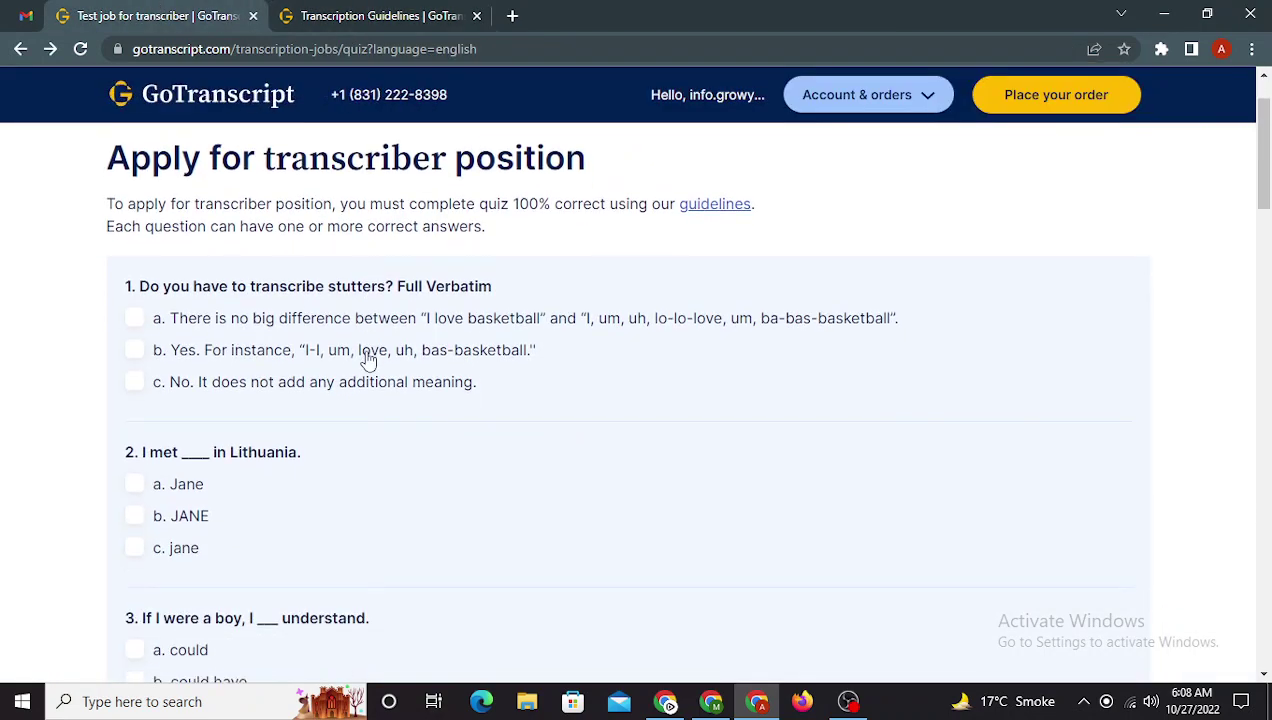
pyautogui.click(368, 358)
# - Answer question 2 with option a, "Jane", and question 3 with option a, "could"
pyautogui.scroll(-2, 366, 360)
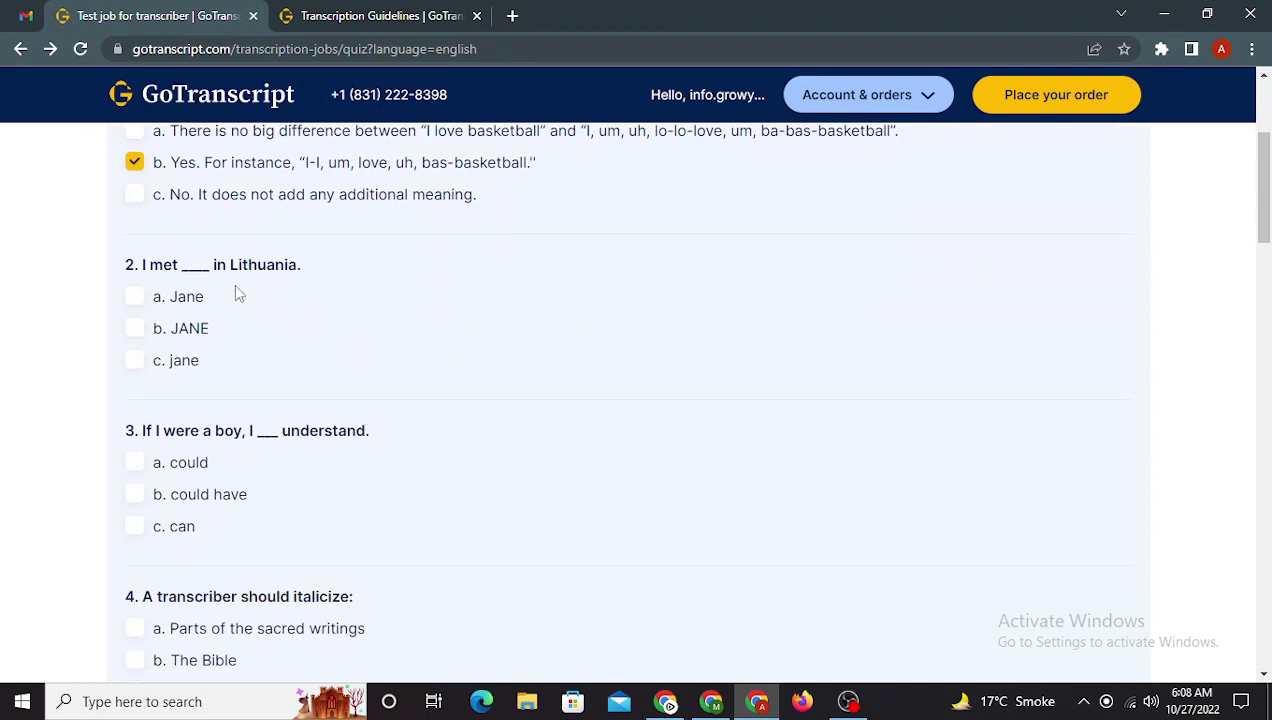
pyautogui.click(188, 306)
pyautogui.scroll(-1, 598, 332)
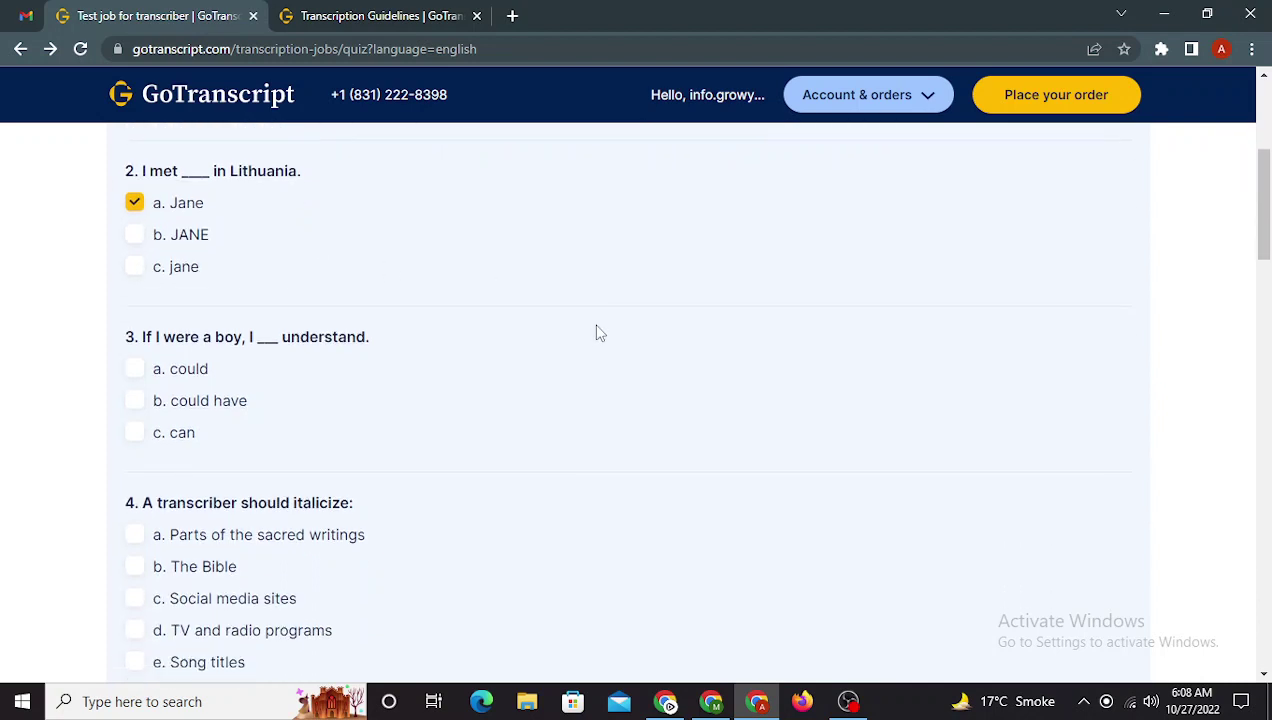
pyautogui.click(190, 377)
# - Search the transcription guidelines for "italicize", the key word of quiz question 4
pyautogui.scroll(-1, 477, 407)
pyautogui.scroll(-1, 477, 407)
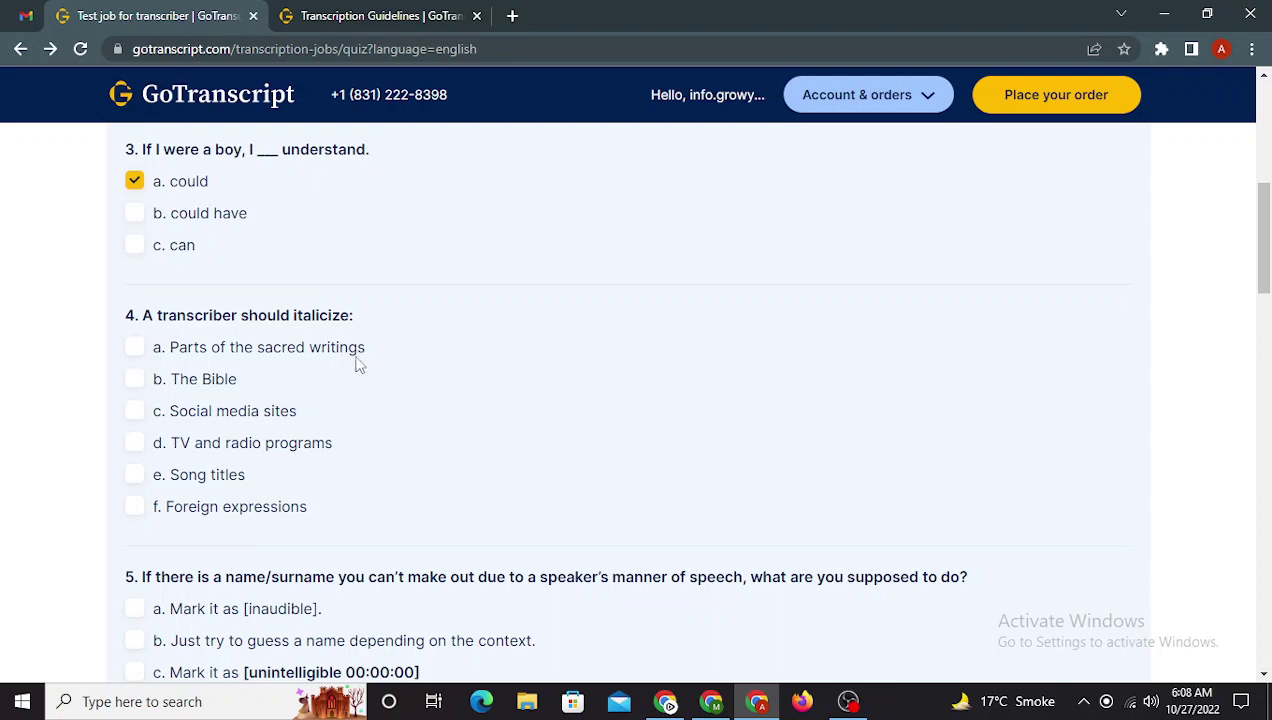
pyautogui.doubleClick(314, 314)
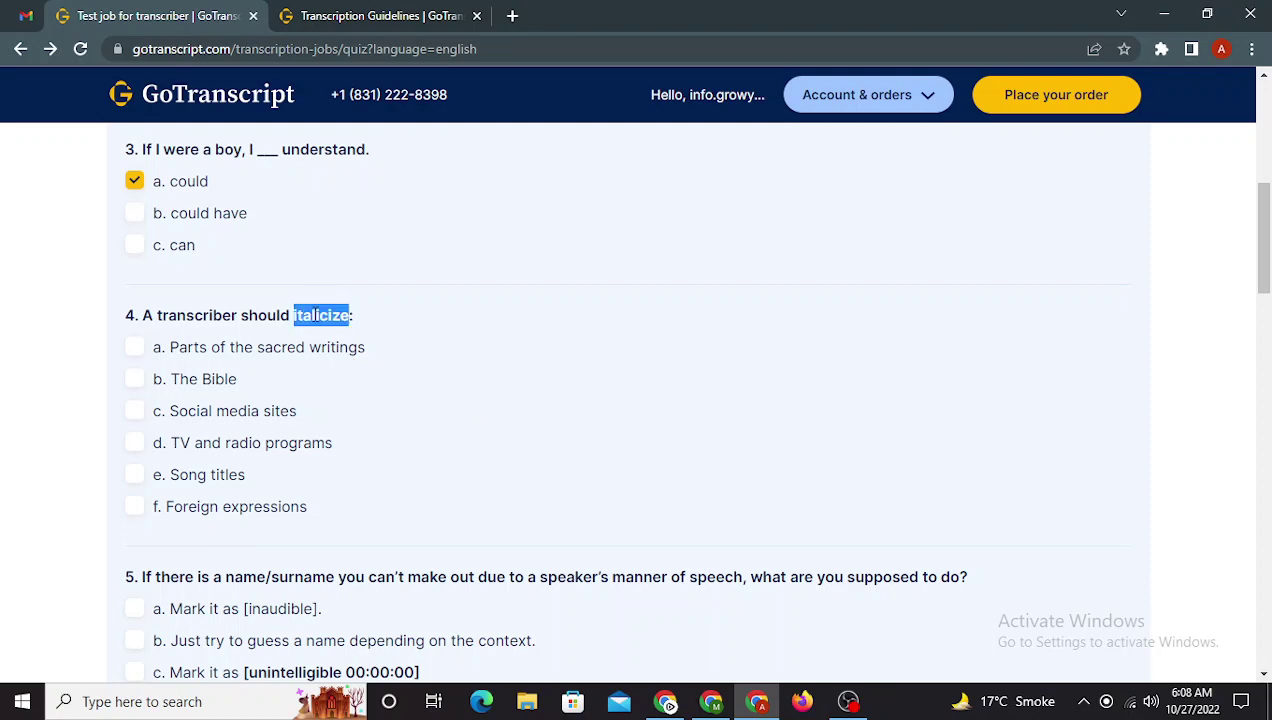
pyautogui.click(336, 15)
pyautogui.moveTo(954, 80); pyautogui.dragTo(779, 84)
pyautogui.hotkey('ctrl', 'v')
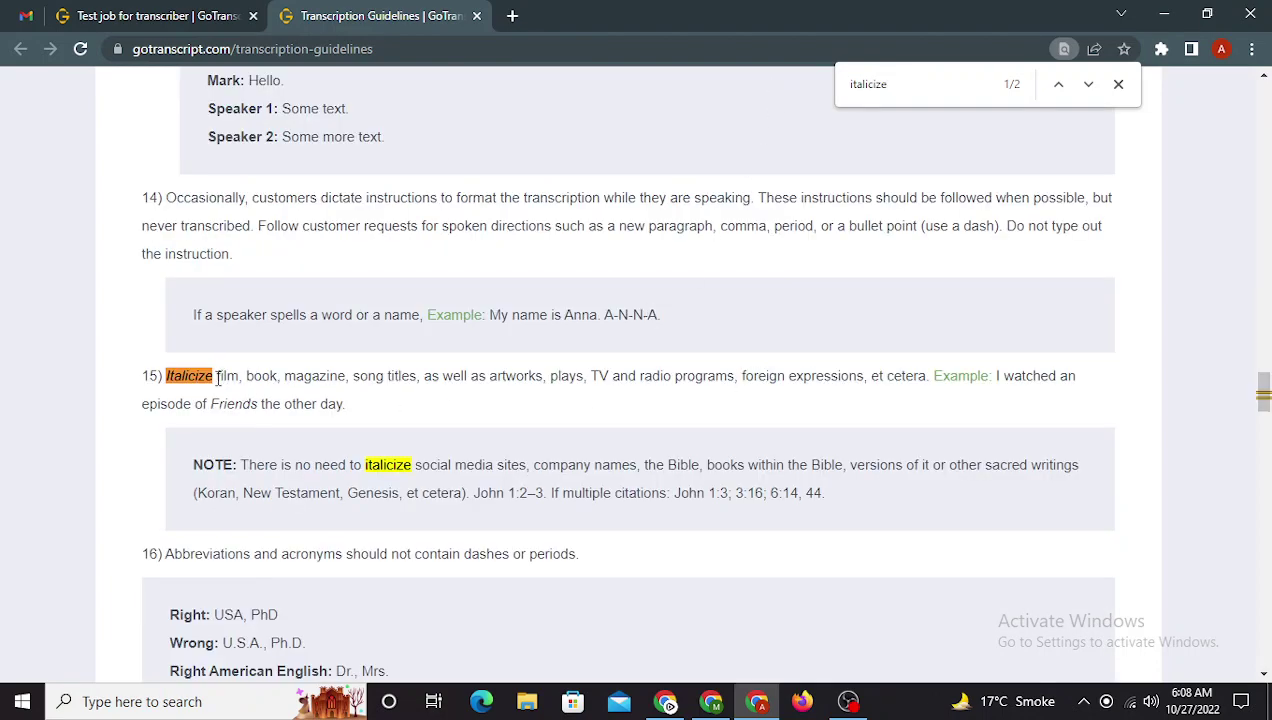
# - Examine guideline 15 and its note for what should and should not be italicized
pyautogui.moveTo(216, 378); pyautogui.dragTo(240, 378)
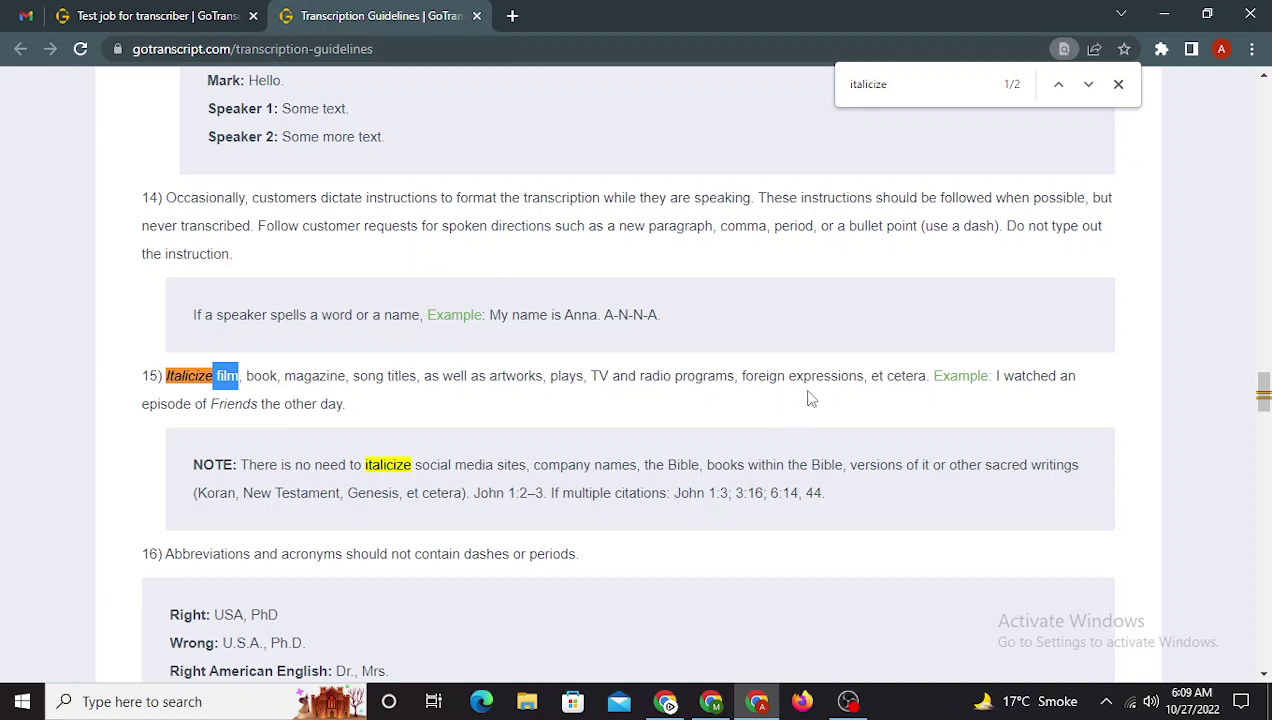
pyautogui.scroll(-1, 283, 396)
pyautogui.moveTo(243, 374); pyautogui.dragTo(995, 375)
pyautogui.click(352, 376)
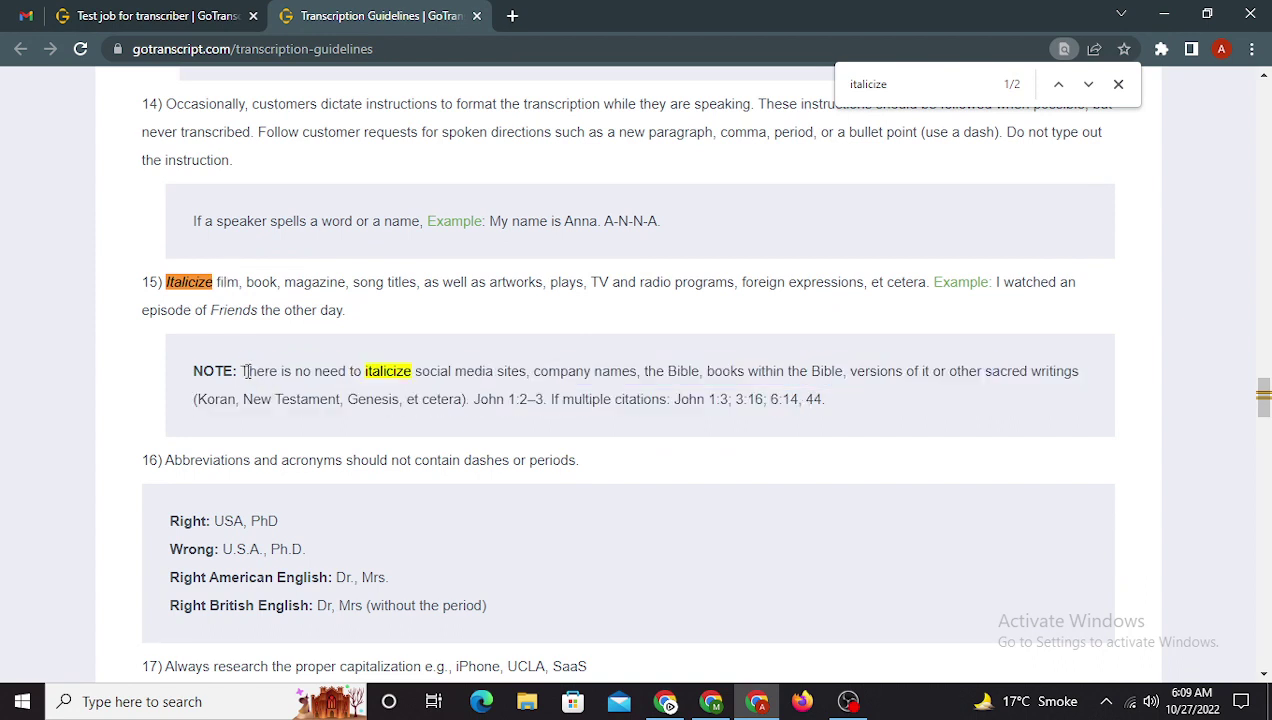
pyautogui.moveTo(241, 372); pyautogui.dragTo(1068, 377)
pyautogui.click(507, 373)
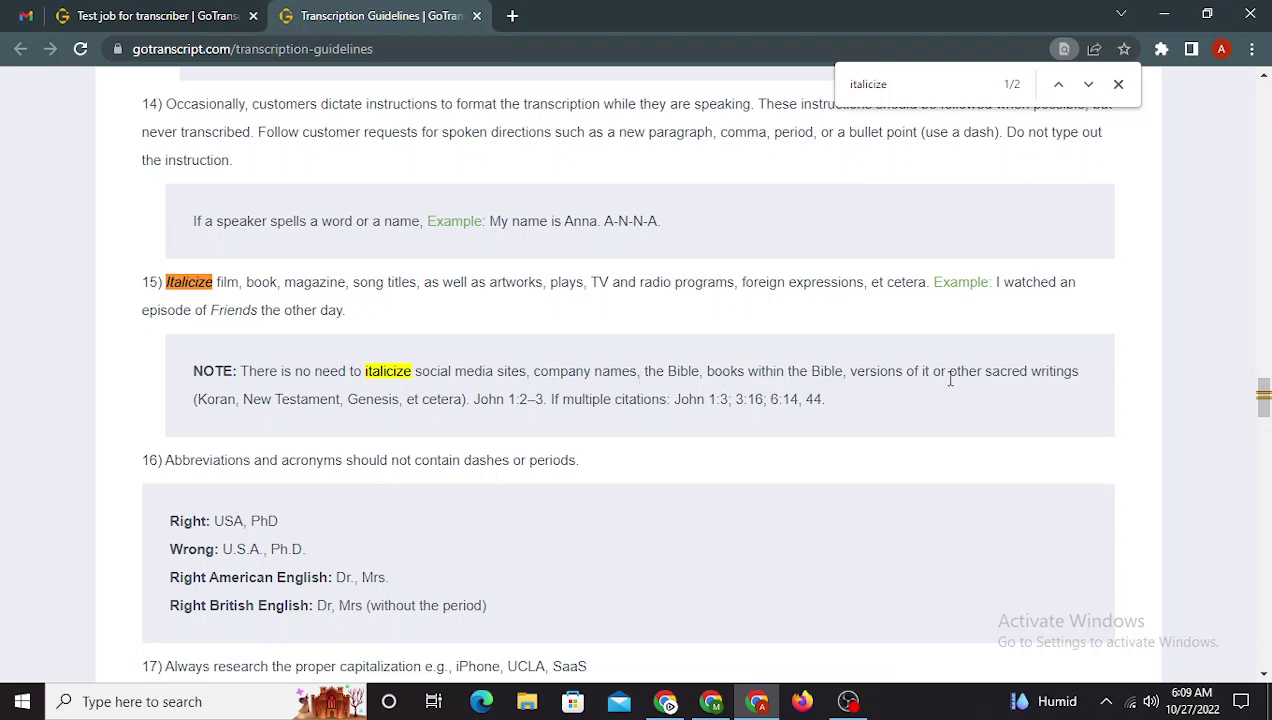
# - Answer quiz question 4 on italics with "TV and radio programs", "Song titles" and "Foreign expressions"
pyautogui.click(155, 15)
pyautogui.click(698, 301)
pyautogui.scroll(-2, 560, 330)
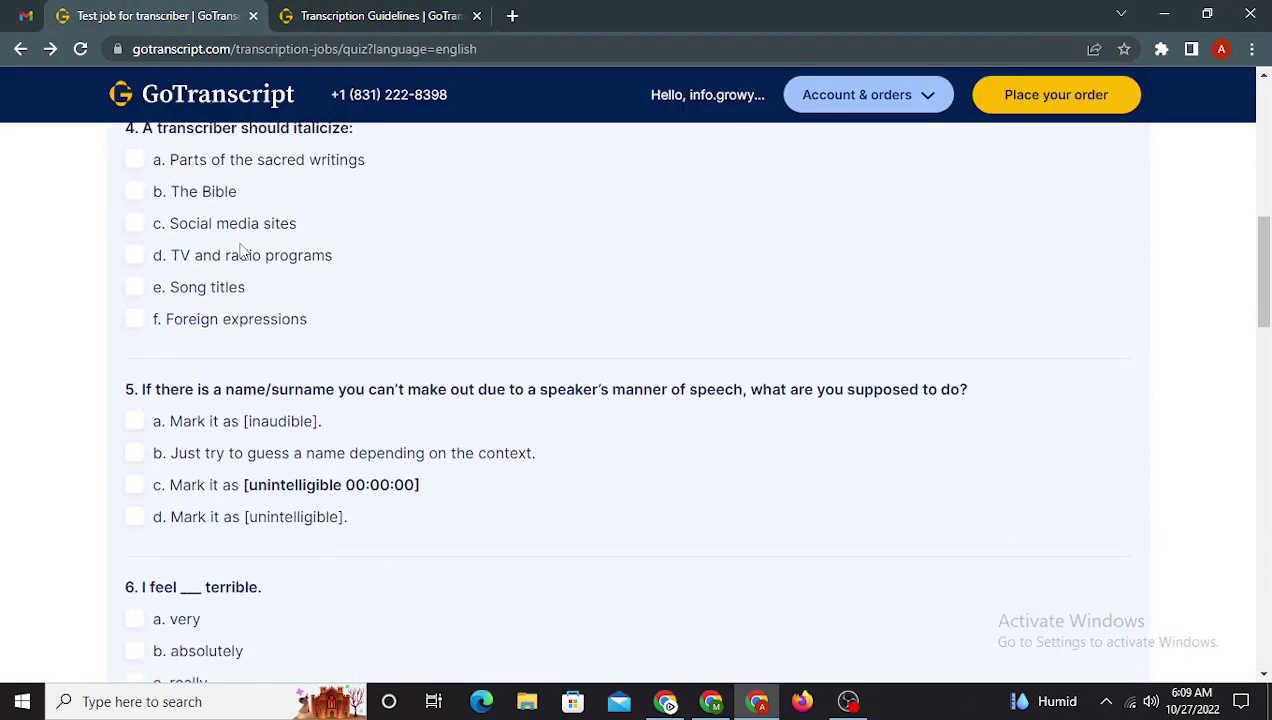
pyautogui.click(208, 263)
pyautogui.click(192, 297)
pyautogui.click(198, 328)
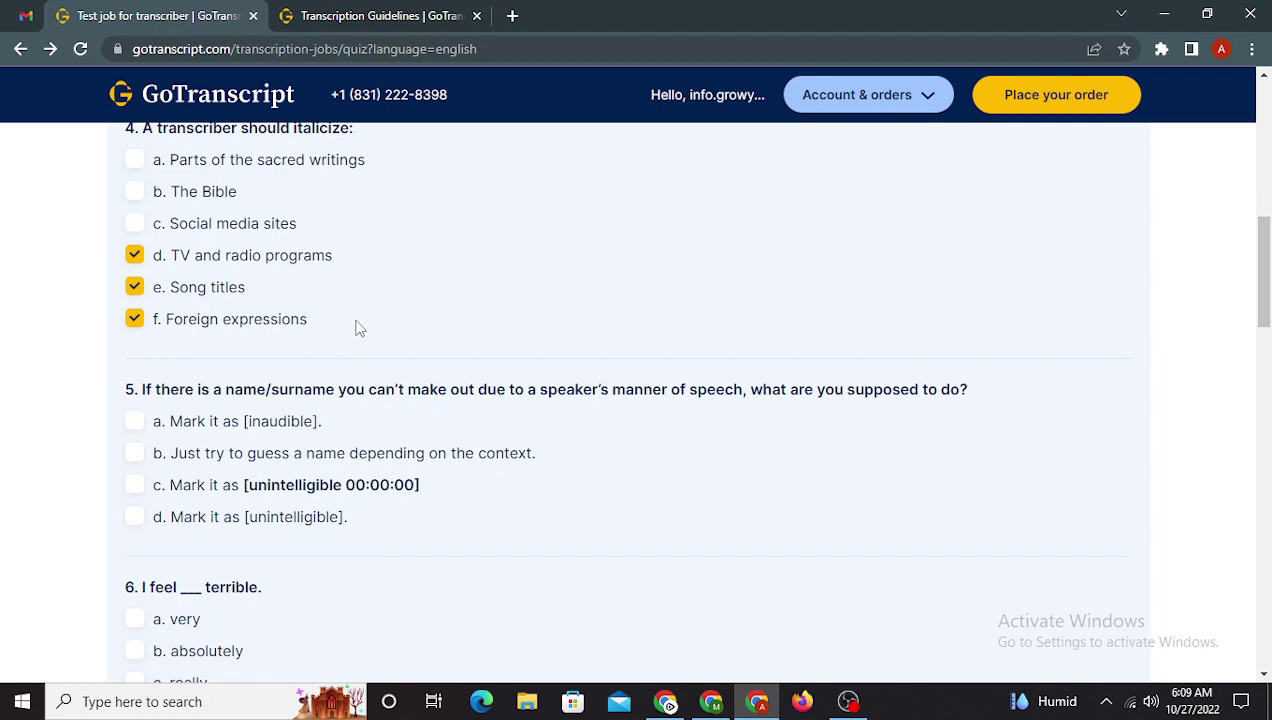
# - Copy "manner" from quiz question 5 and search the transcription guidelines for it
pyautogui.scroll(-2, 360, 329)
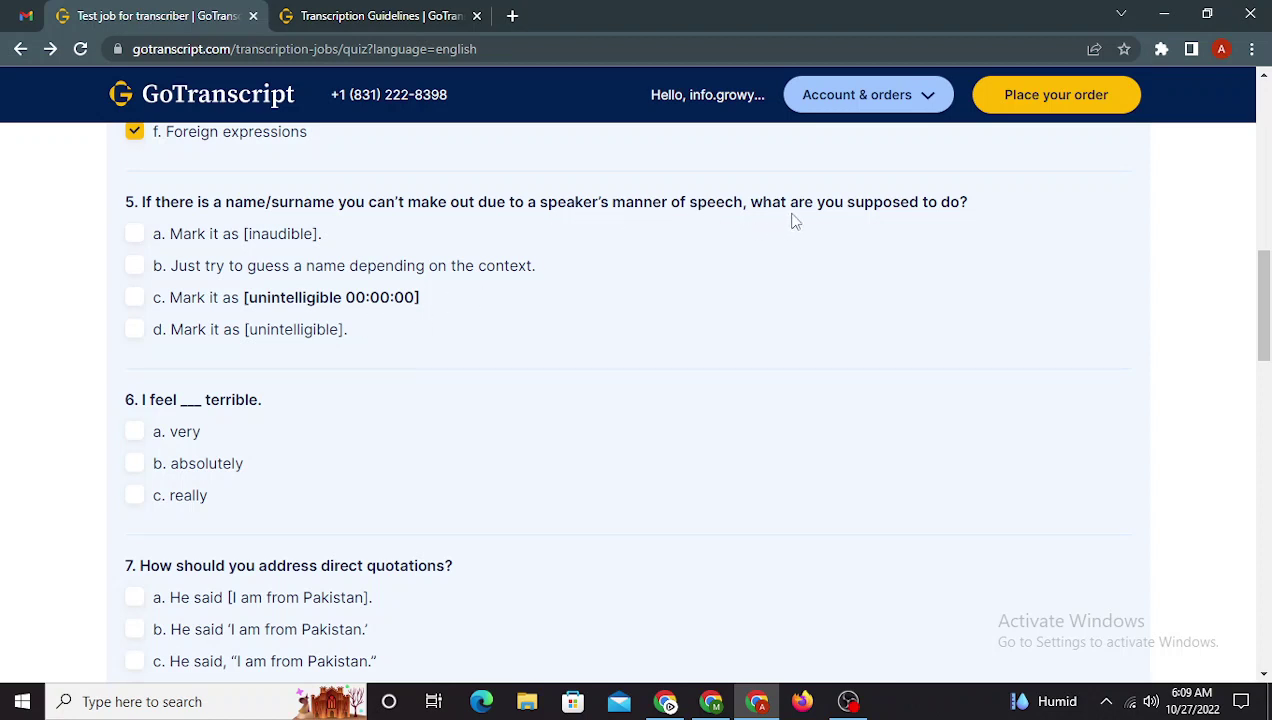
pyautogui.moveTo(855, 203); pyautogui.dragTo(913, 202)
pyautogui.click(653, 197)
pyautogui.doubleClick(649, 203)
pyautogui.hotkey('ctrl', 'c')
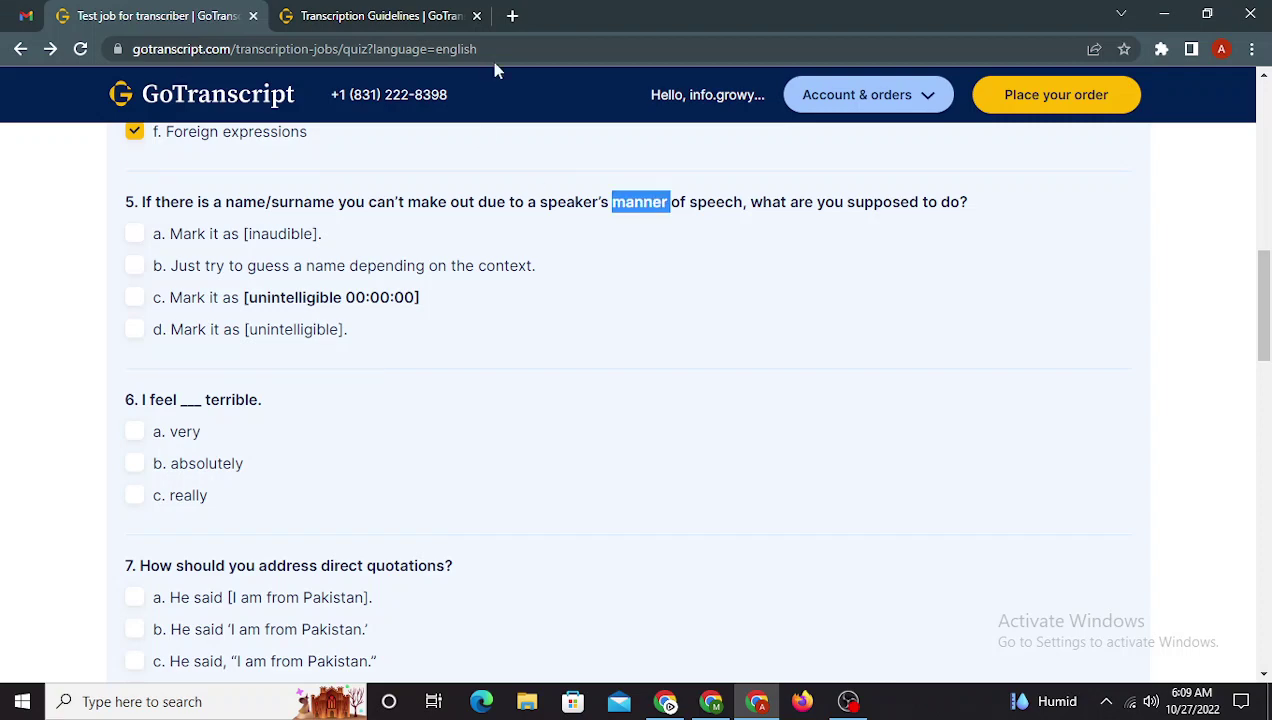
pyautogui.click(416, 12)
pyautogui.doubleClick(871, 88)
pyautogui.hotkey('ctrl', 'v')
pyautogui.press('Return')
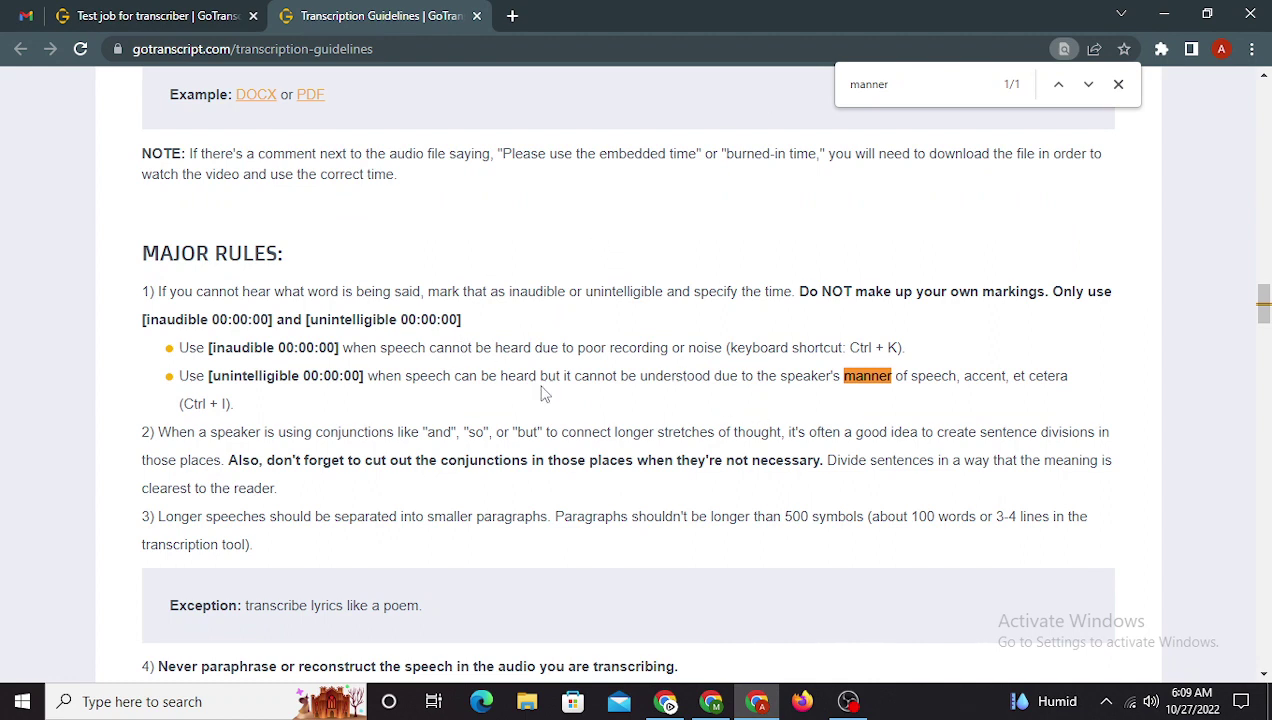
# - Examine the major rule on marking speech that cannot be understood due to the speaker's manner of speech
pyautogui.moveTo(179, 377); pyautogui.dragTo(222, 377)
pyautogui.click(220, 376)
pyautogui.moveTo(217, 376); pyautogui.dragTo(294, 377)
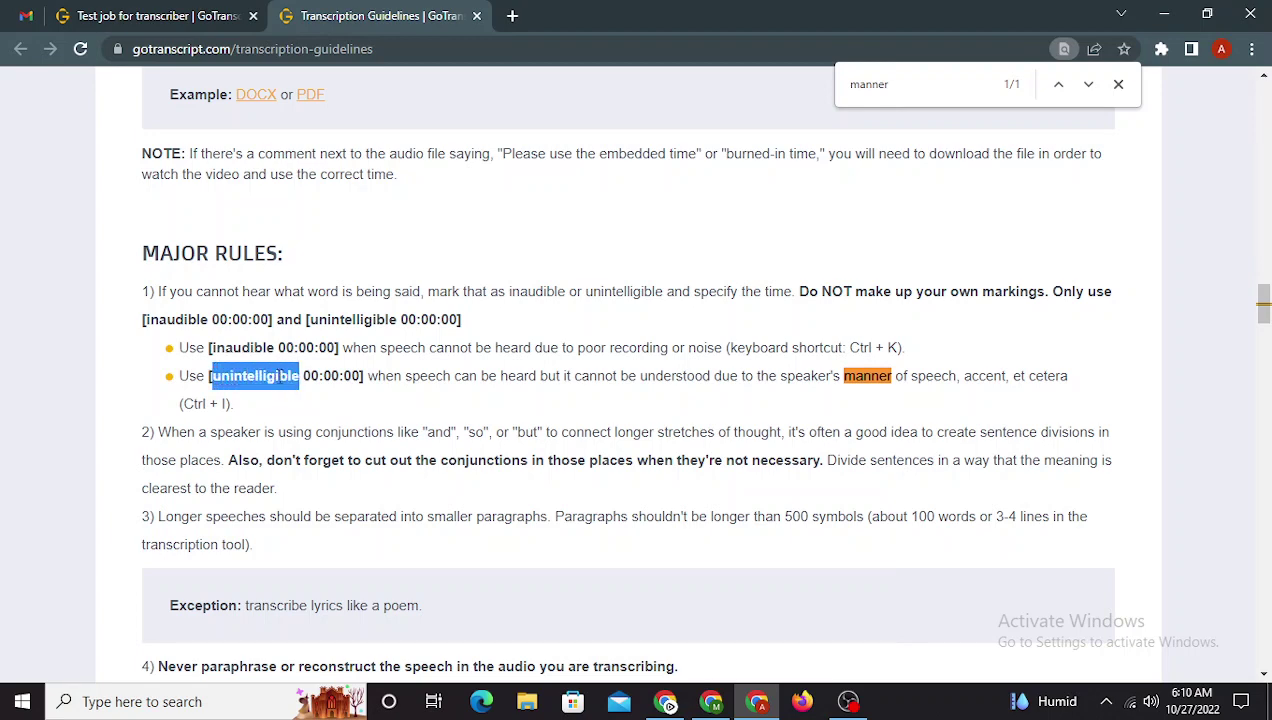
pyautogui.click(218, 390)
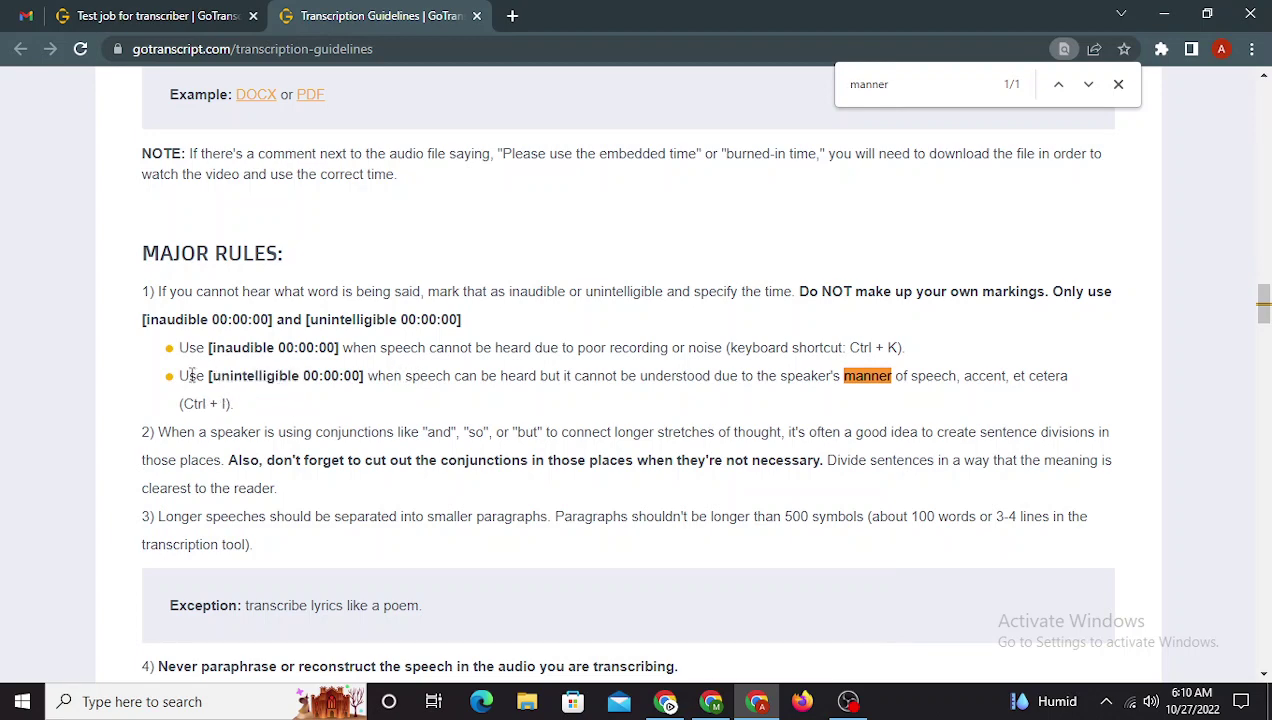
pyautogui.moveTo(188, 376); pyautogui.dragTo(364, 377)
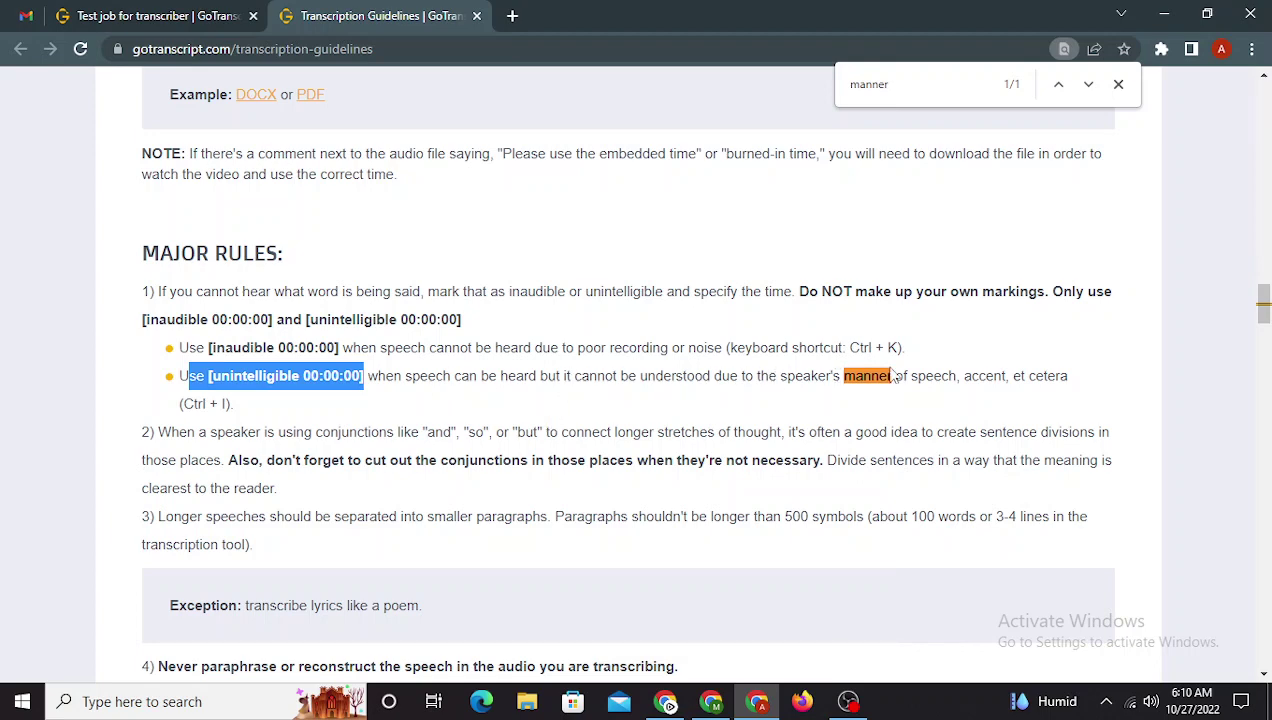
# - Answer quiz question 5 with option c, "Mark it as [unintelligible 00:00:00]"
pyautogui.click(100, 15)
pyautogui.click(670, 320)
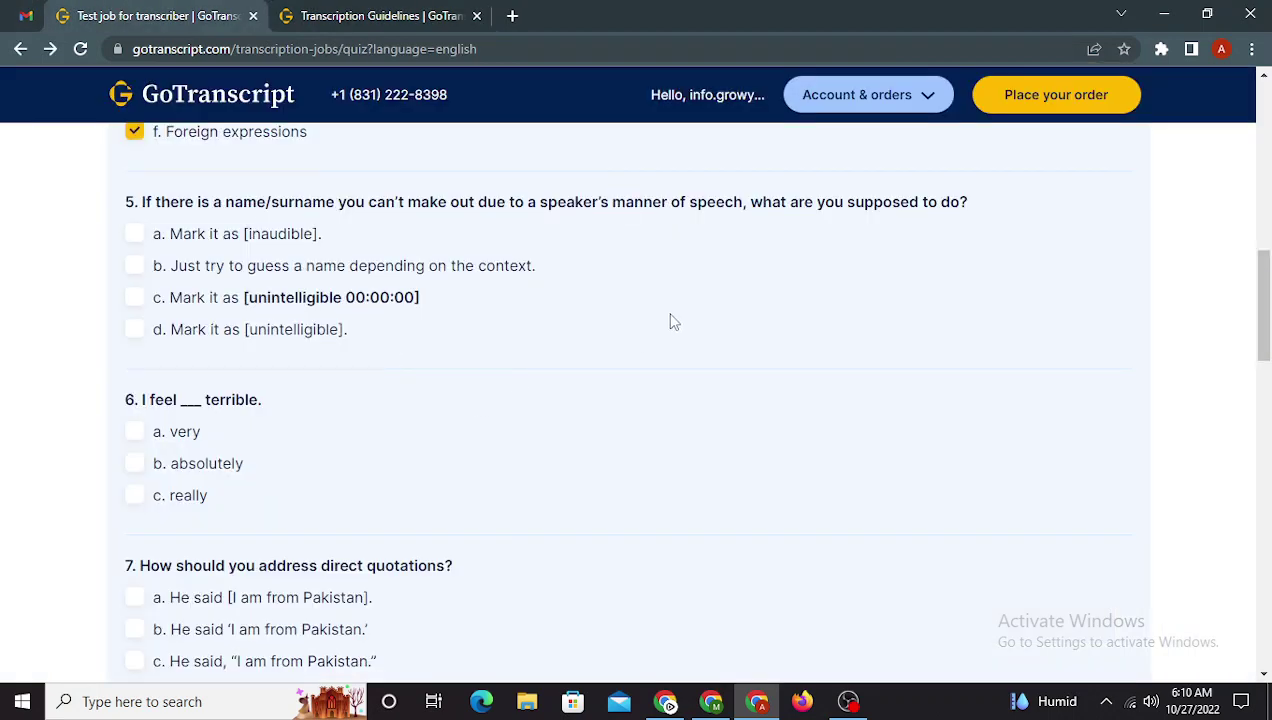
pyautogui.click(289, 296)
# - Answer question 6, "I feel ___ terrible", with both "absolutely" and "really"
pyautogui.scroll(-3, 385, 347)
pyautogui.scroll(1, 385, 347)
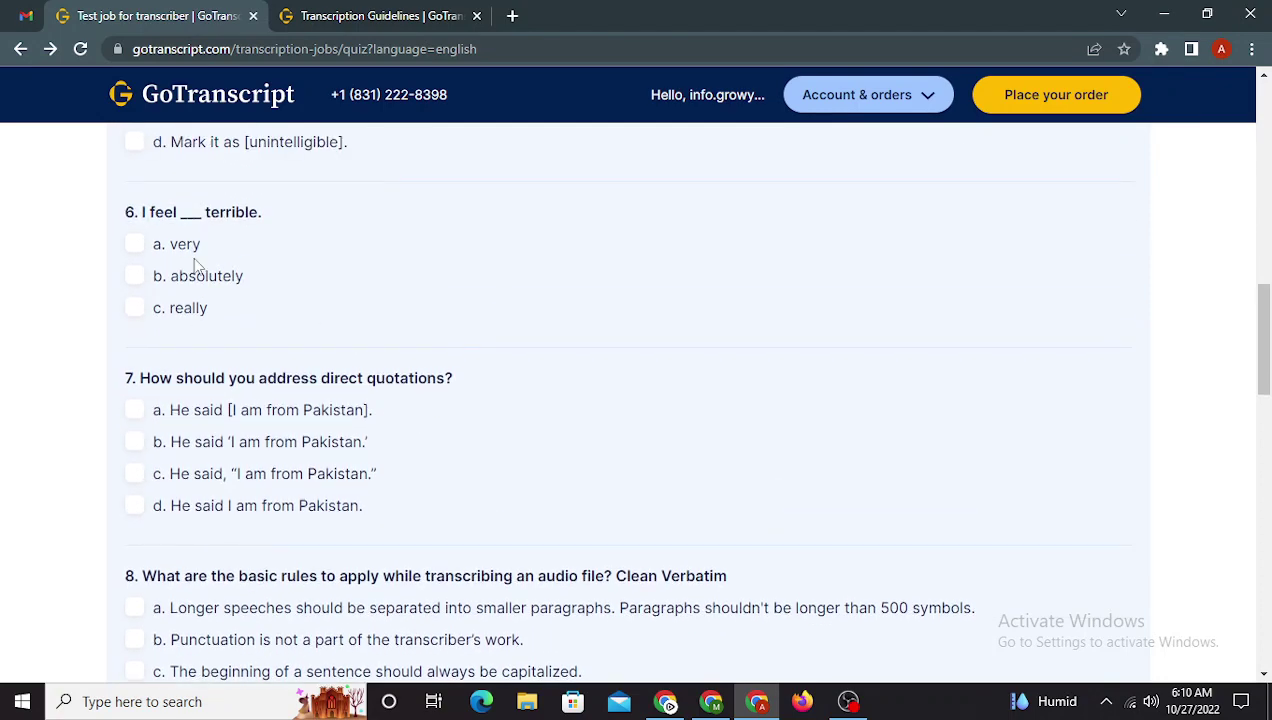
pyautogui.moveTo(145, 216); pyautogui.dragTo(237, 214)
pyautogui.click(275, 220)
pyautogui.click(205, 281)
pyautogui.click(192, 310)
# - Copy "quotations" from quiz question 7 and search the transcription guidelines for it
pyautogui.scroll(-1, 336, 327)
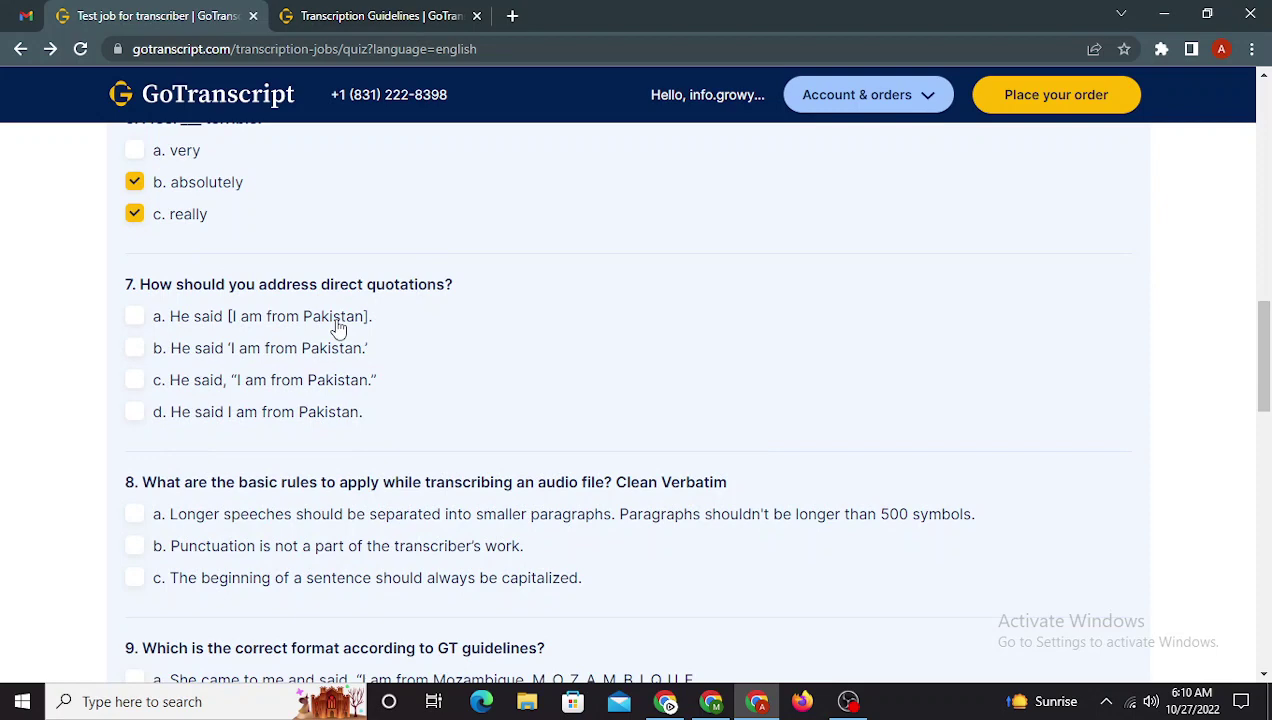
pyautogui.doubleClick(410, 287)
pyautogui.hotkey('ctrl', 'c')
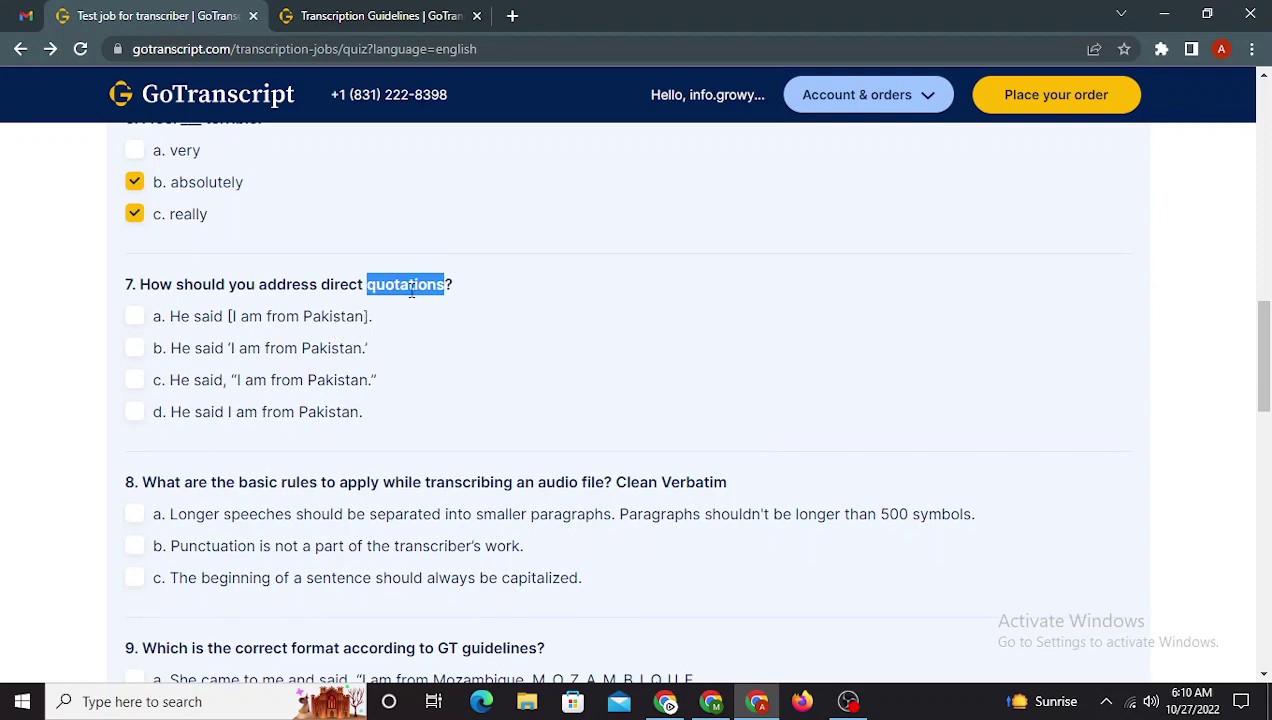
pyautogui.hotkey('ctrl', 'Tab')
pyautogui.hotkey('ctrl', 'f')
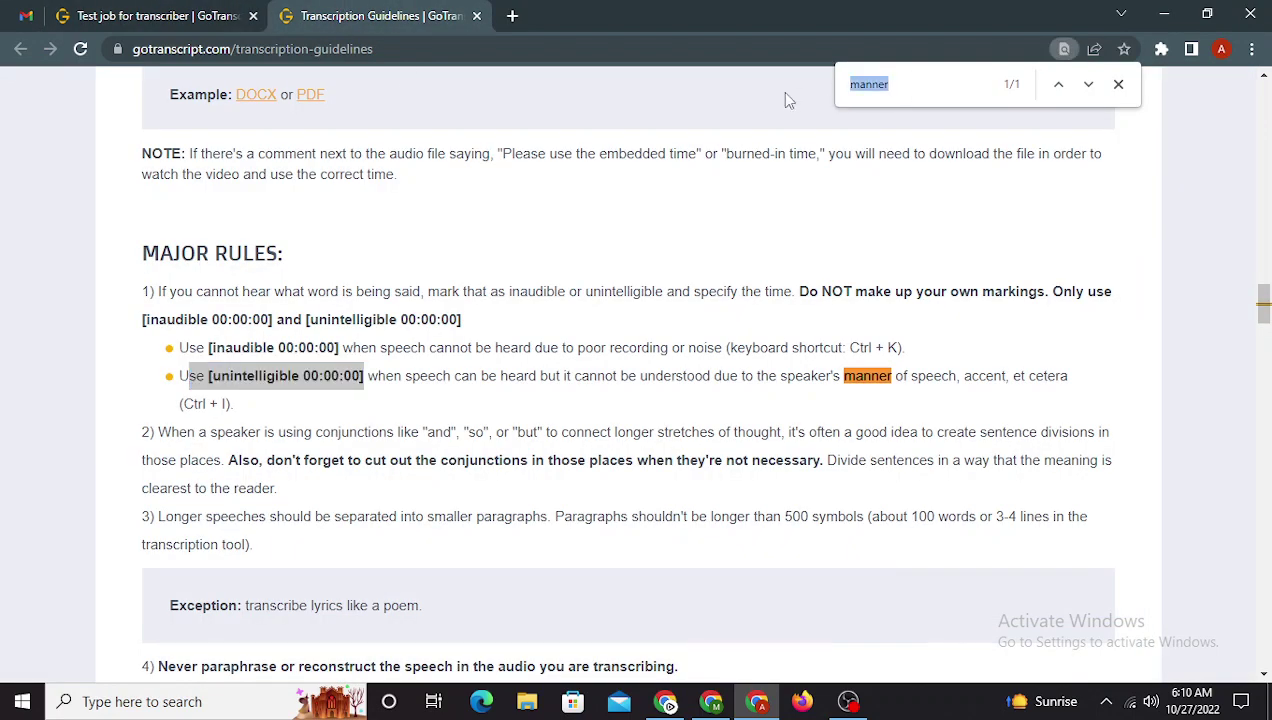
pyautogui.hotkey('ctrl', 'v')
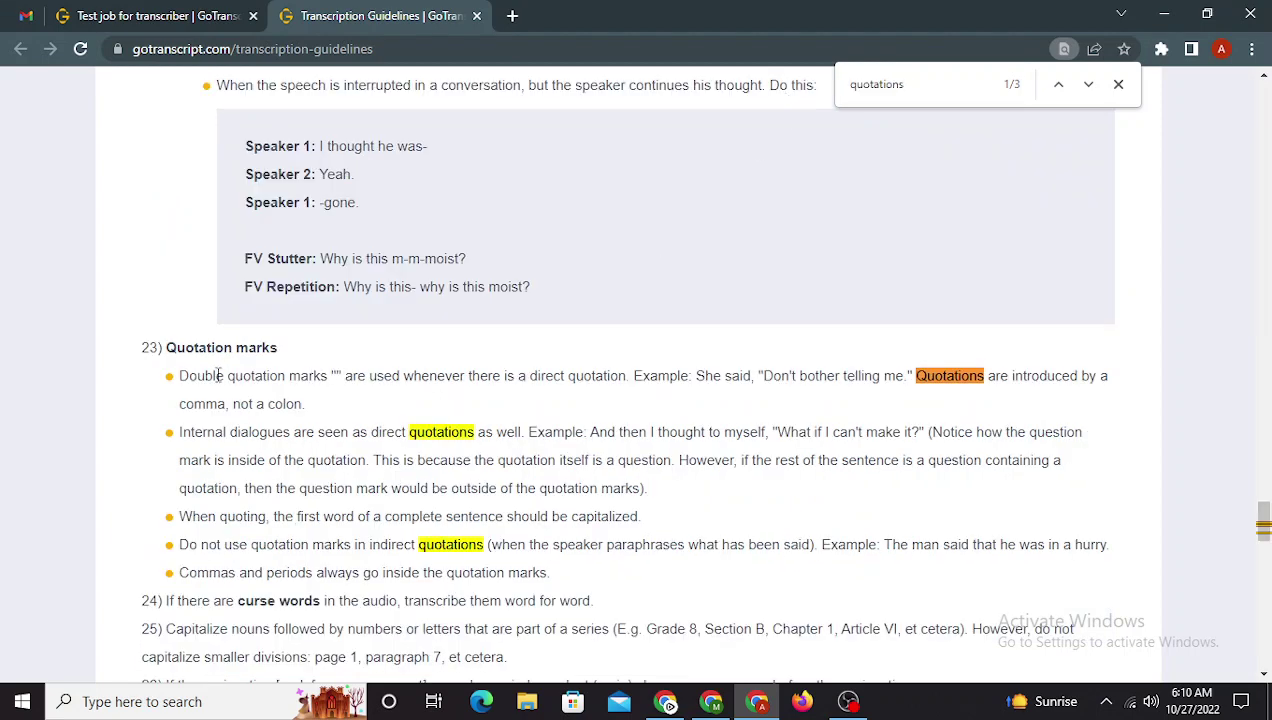
# - Examine guideline 23 and its example for how direct quotations are punctuated
pyautogui.moveTo(207, 375); pyautogui.dragTo(356, 376)
pyautogui.click(384, 384)
pyautogui.moveTo(189, 377); pyautogui.dragTo(343, 376)
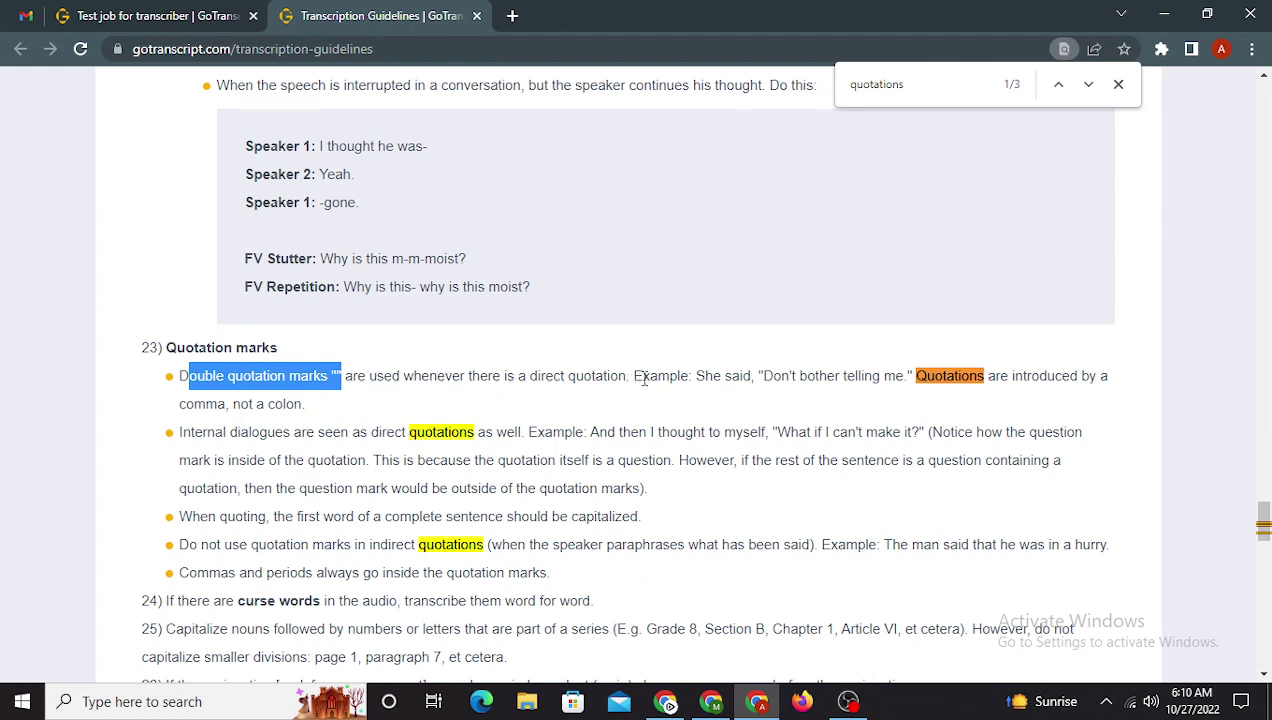
pyautogui.moveTo(766, 375)
pyautogui.mouseDown()
pyautogui.moveTo(900, 378)
pyautogui.moveTo(759, 369)
pyautogui.mouseUp()
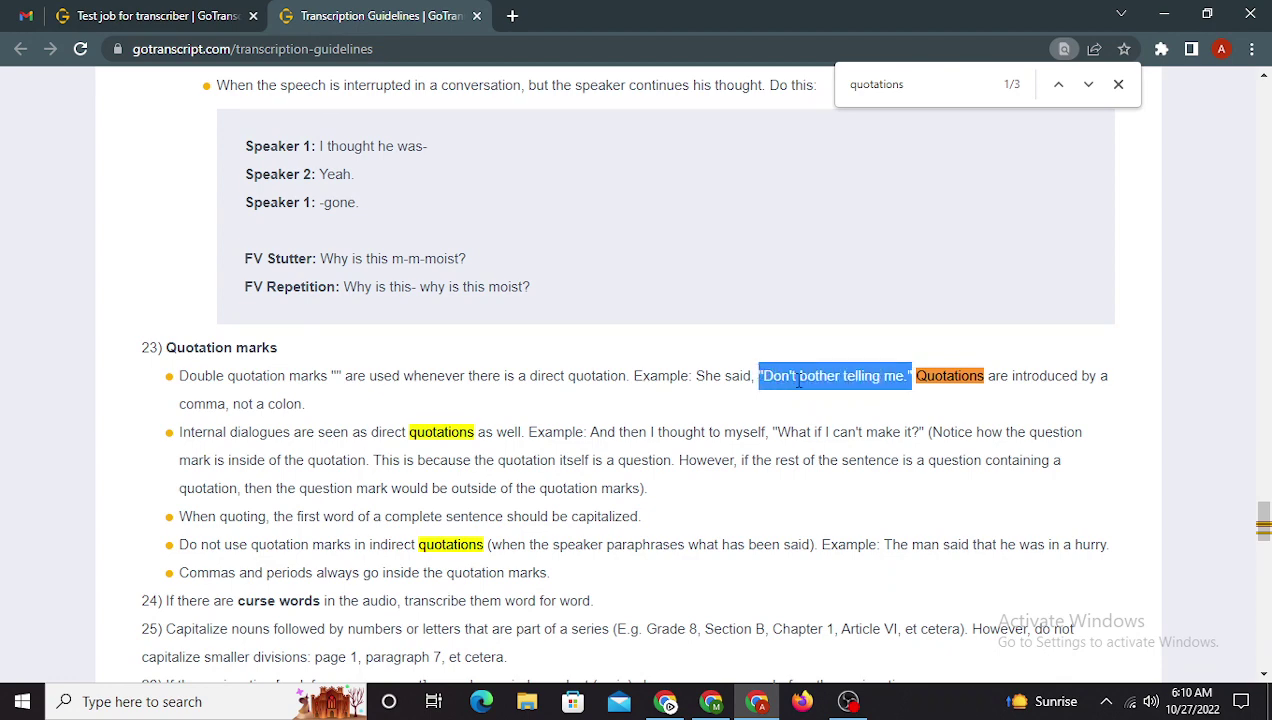
# - Answer quiz question 7 with option c, He said, "I am from Pakistan."
pyautogui.click(150, 15)
pyautogui.click(690, 363)
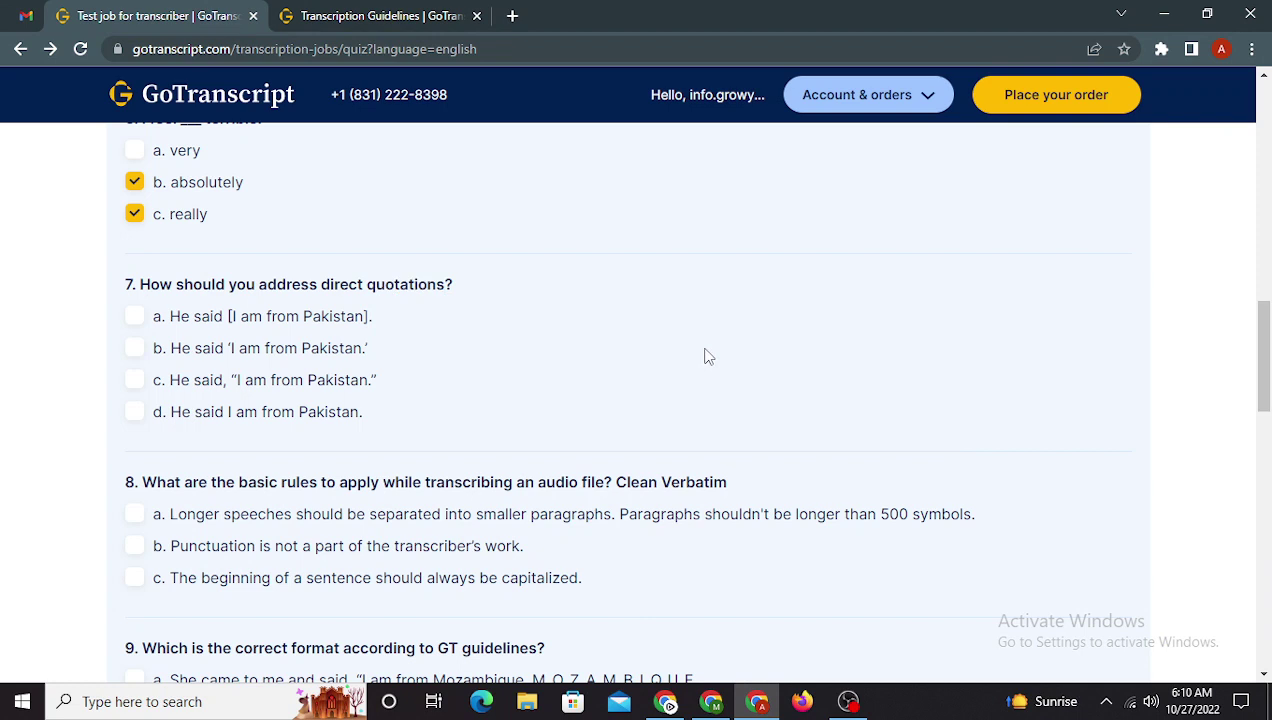
pyautogui.click(330, 391)
# - Copy "Clean Verbatim" from quiz question 8 and search the transcription guidelines for it
pyautogui.scroll(-2, 353, 393)
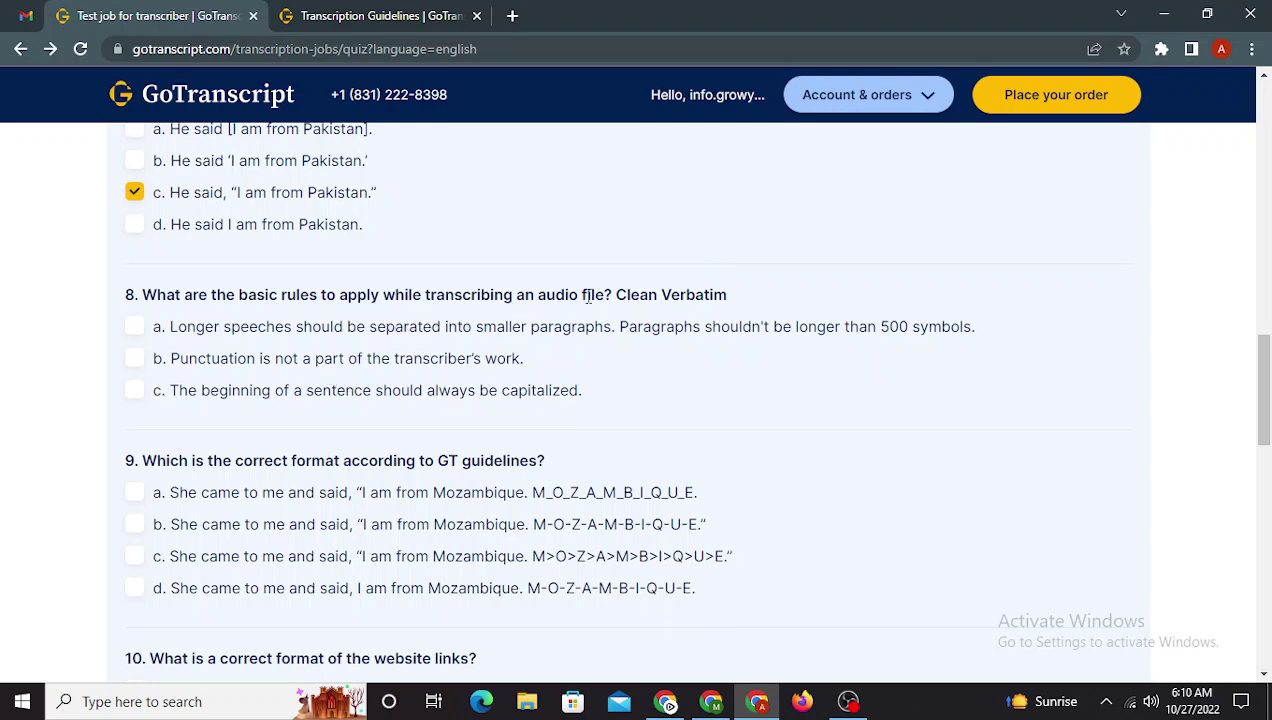
pyautogui.click(317, 12)
pyautogui.doubleClick(920, 84)
pyautogui.scroll(7, 465, 330)
pyautogui.hotkey('ctrl', 'Tab')
pyautogui.moveTo(621, 298); pyautogui.dragTo(737, 310)
pyautogui.hotkey('ctrl', 'c')
pyautogui.hotkey('ctrl', 'Tab')
pyautogui.hotkey('ctrl', 'v')
pyautogui.scroll(-5, 402, 343)
pyautogui.hotkey('ctrl', 'f')
pyautogui.press('Return')
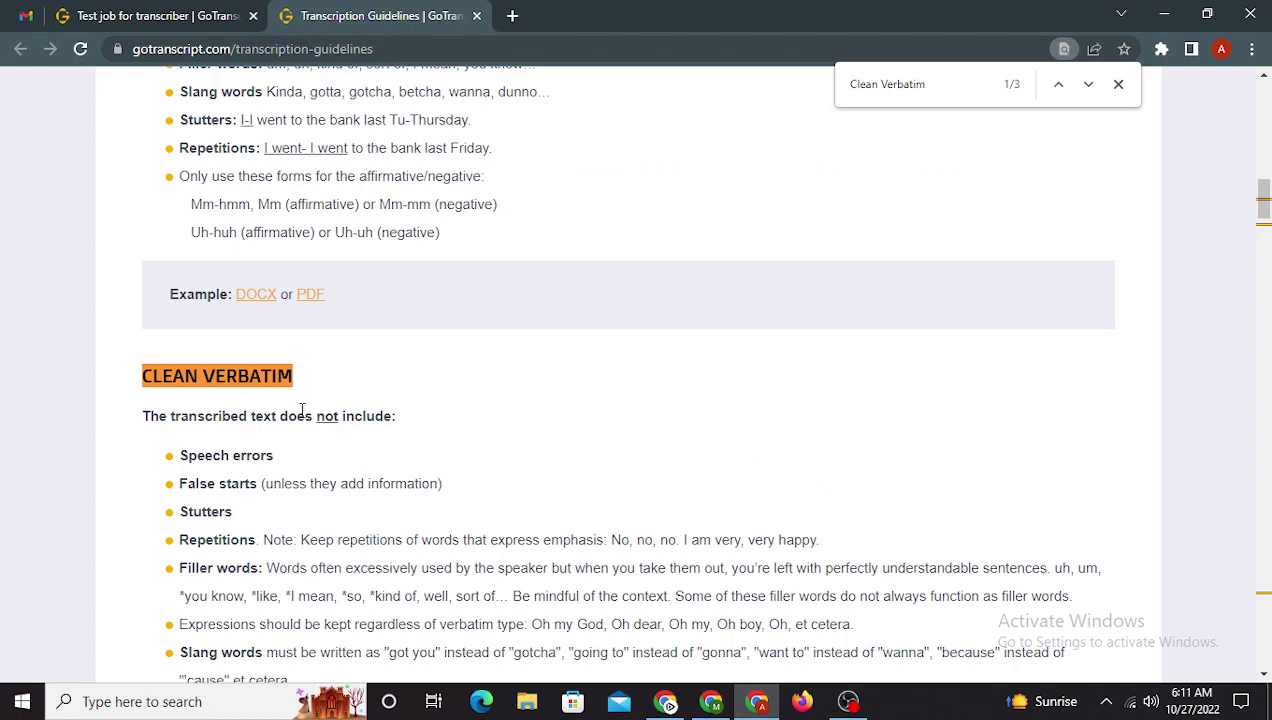
# - Examine major rules 2 and 3 of the guidelines on sentence divisions and splitting longer speeches into paragraphs
pyautogui.scroll(-1, 301, 411)
pyautogui.scroll(-15, 301, 411)
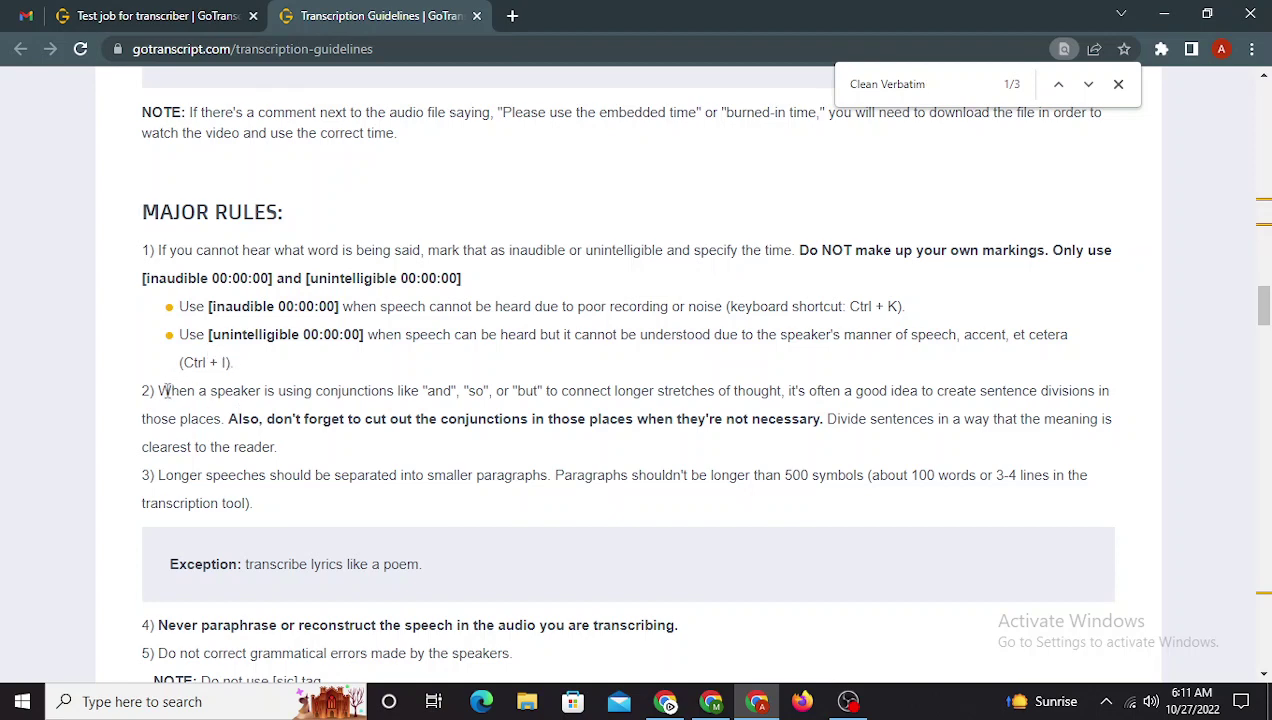
pyautogui.moveTo(160, 390); pyautogui.dragTo(419, 391)
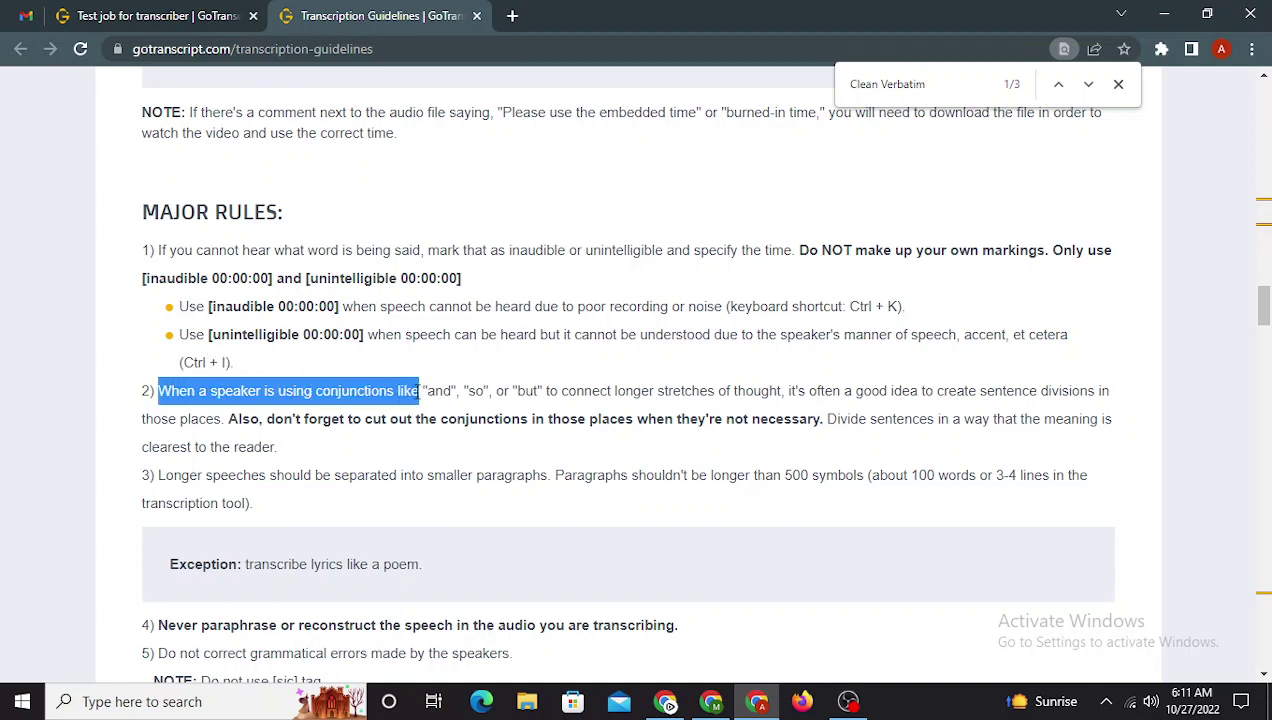
pyautogui.click(210, 480)
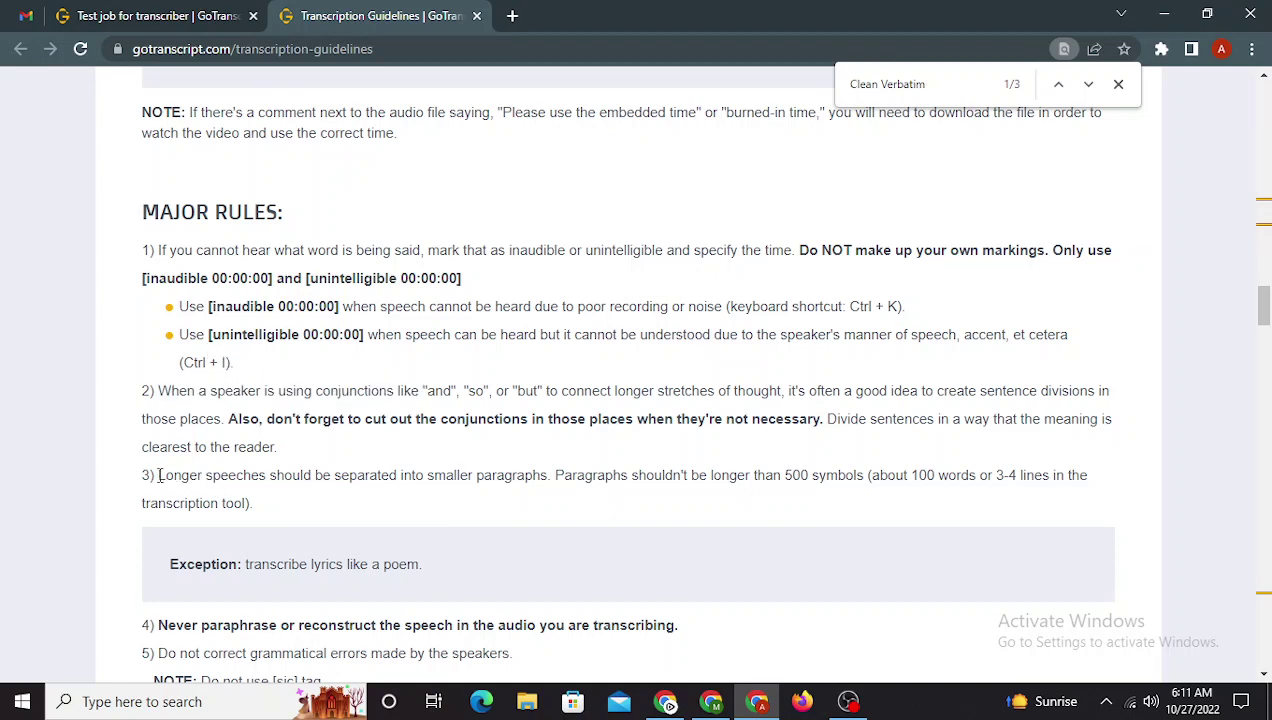
pyautogui.moveTo(158, 476); pyautogui.dragTo(655, 477)
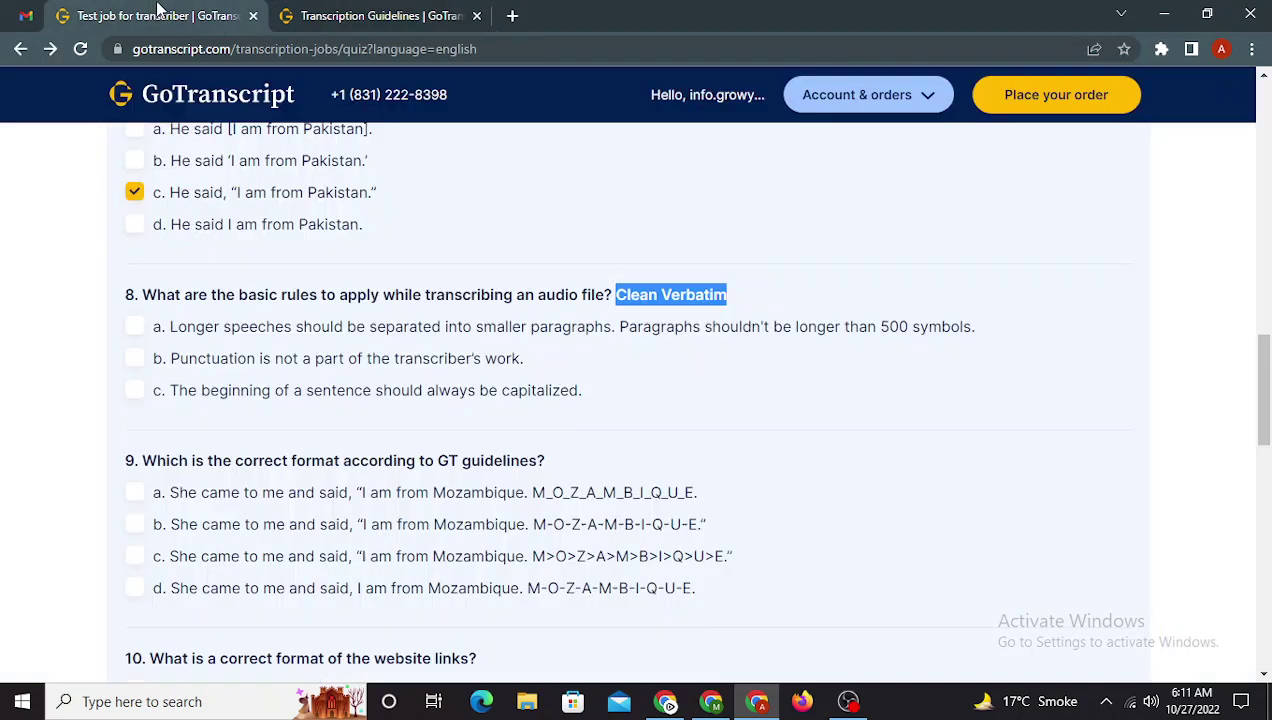
# - Mark option a of quiz question 8, on separating longer speeches into smaller paragraphs
pyautogui.click(160, 14)
pyautogui.click(815, 380)
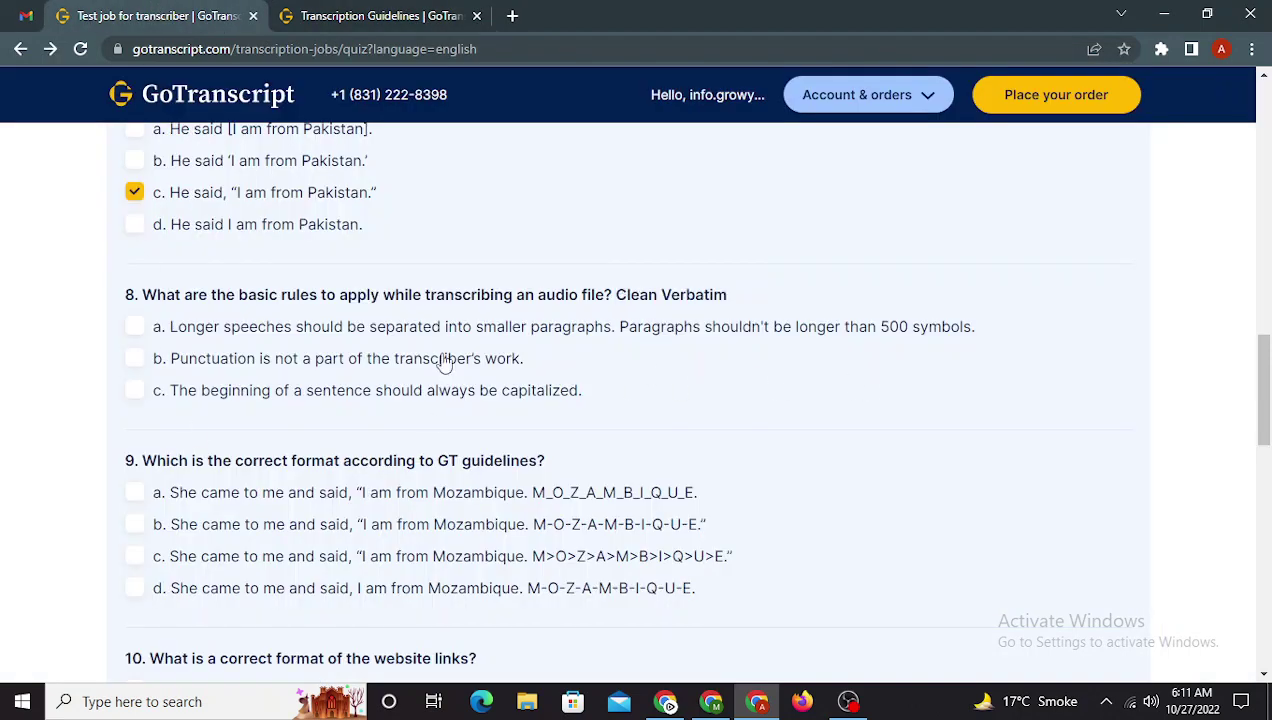
pyautogui.click(322, 338)
# - Check major rule 10 on capitalizing sentence beginnings in the guidelines and also mark option c of quiz question 8
pyautogui.click(325, 14)
pyautogui.scroll(-3, 260, 428)
pyautogui.scroll(-1, 260, 428)
pyautogui.scroll(1, 260, 428)
pyautogui.scroll(-3, 262, 422)
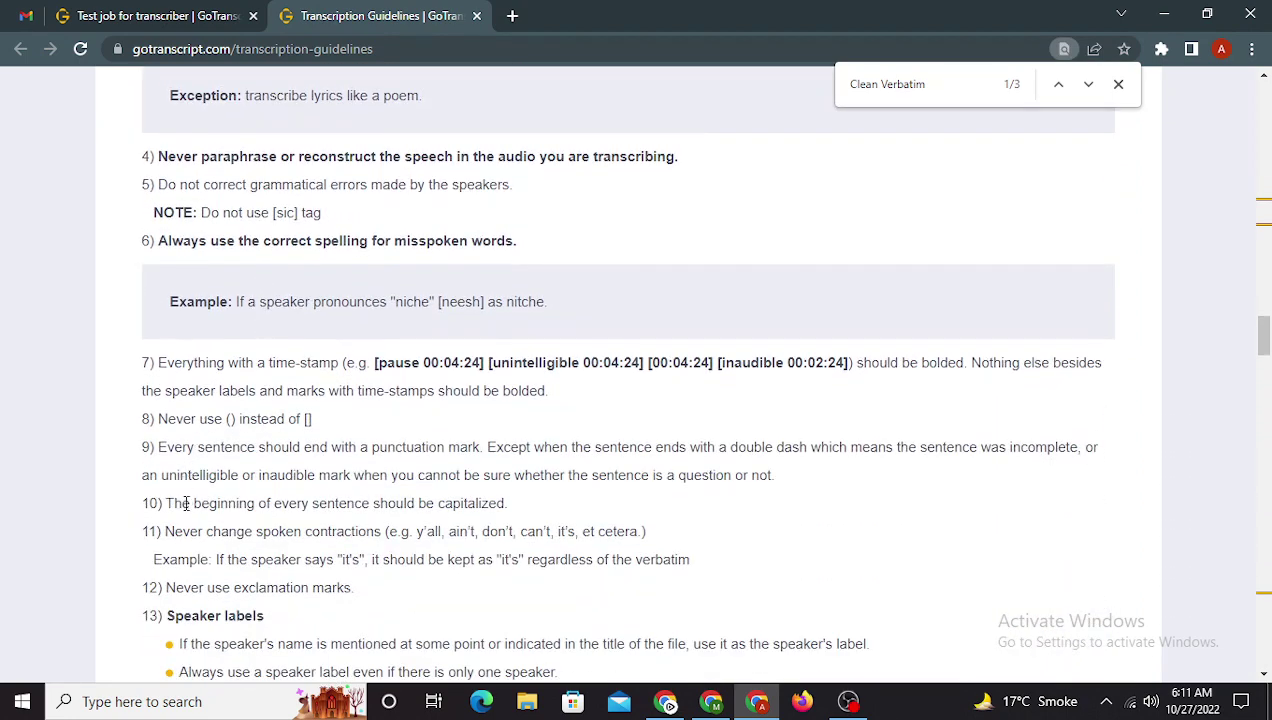
pyautogui.moveTo(169, 504); pyautogui.dragTo(510, 508)
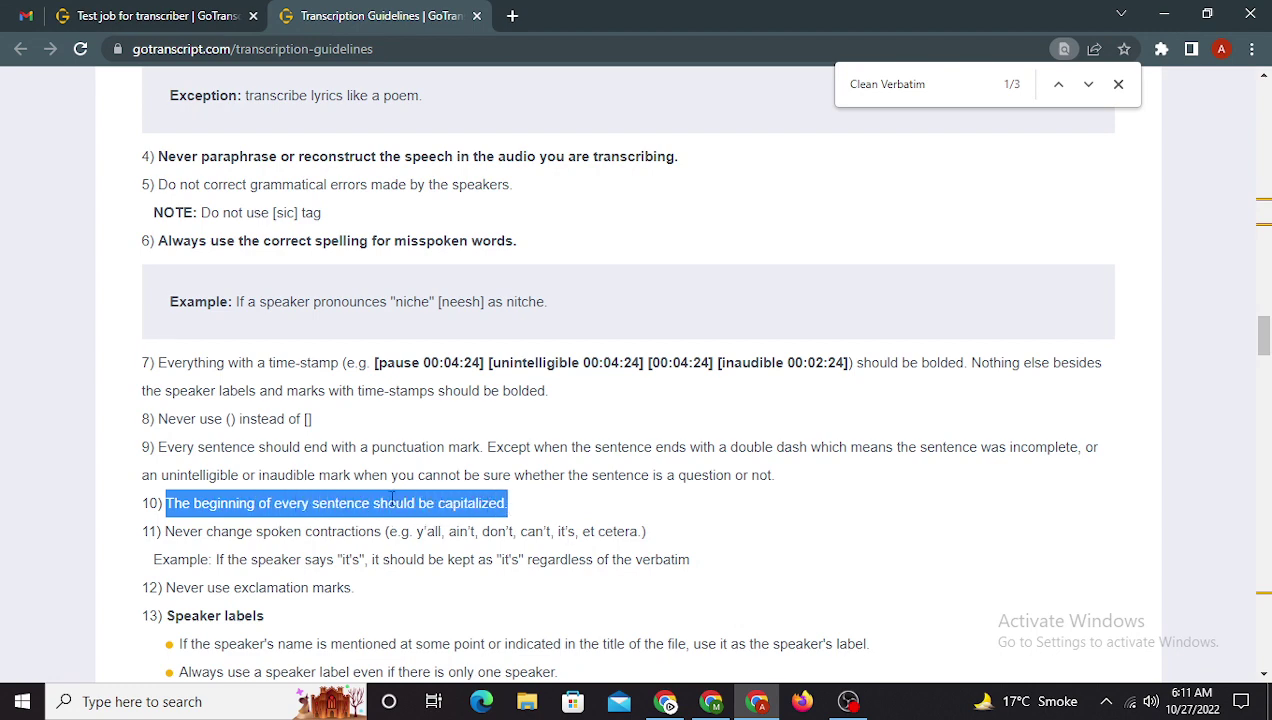
pyautogui.click(110, 15)
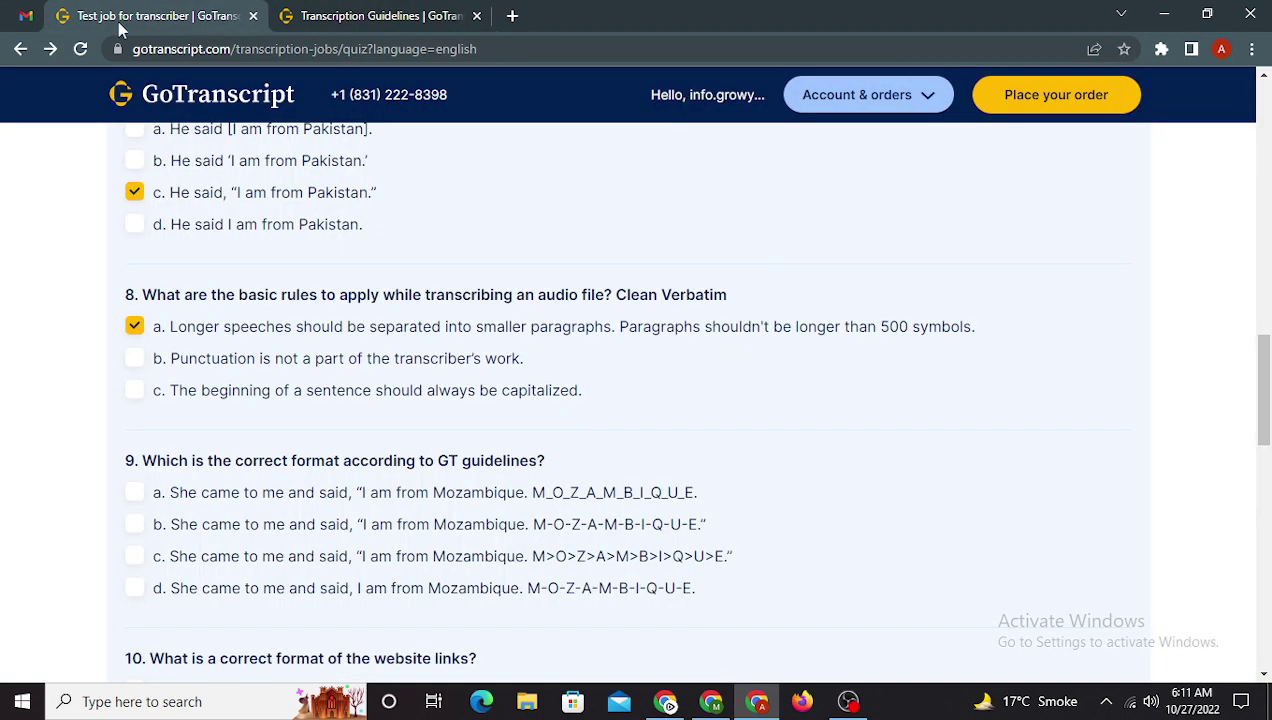
pyautogui.click(195, 402)
# - Answer quiz question 9 with option b, the quoted sentence with hyphenated M-O-Z-A-M-B-I-Q-U-E
pyautogui.scroll(-1, 195, 402)
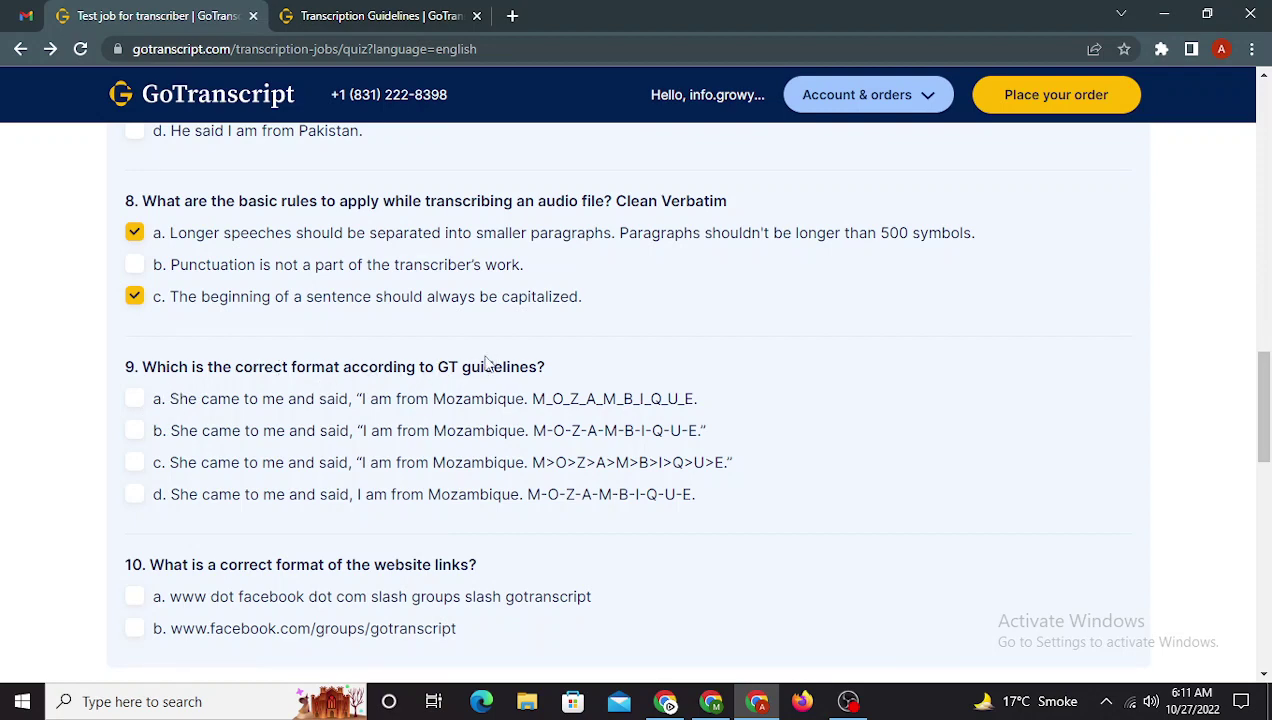
pyautogui.scroll(-1, 487, 362)
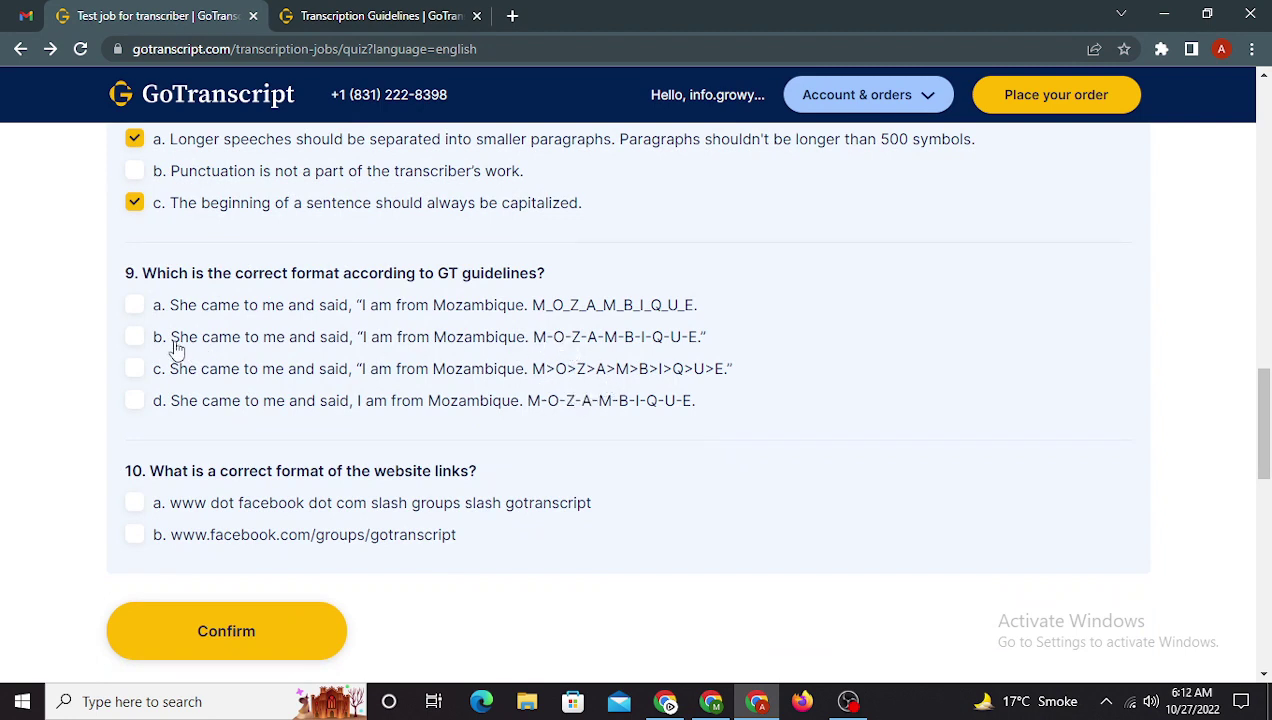
pyautogui.click(703, 339)
# - Search the guidelines for "spell" and examine the example for spelled-out names under rule 14
pyautogui.hotkey('ctrl', 'Tab')
pyautogui.write('spell')
pyautogui.press('Return')
pyautogui.press('Return')
pyautogui.press('Return')
pyautogui.press('Return')
pyautogui.press('Return')
pyautogui.press('Return')
pyautogui.press('Return')
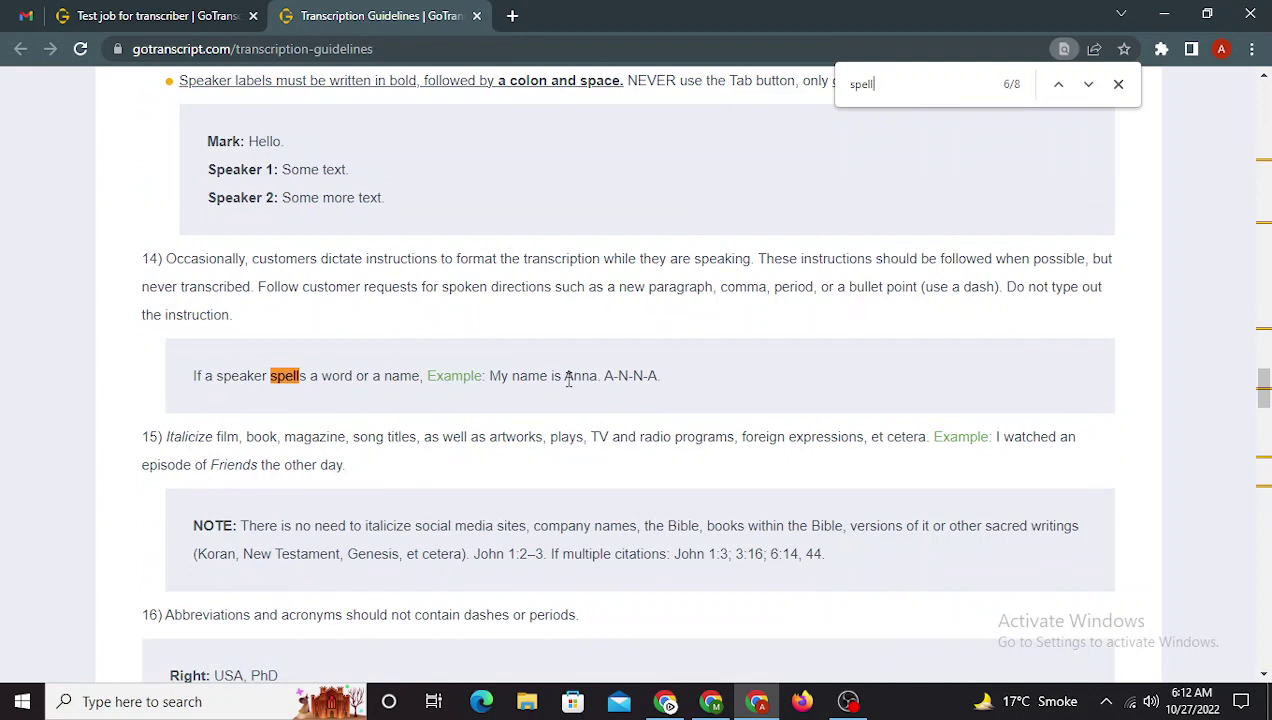
pyautogui.moveTo(566, 378); pyautogui.dragTo(745, 380)
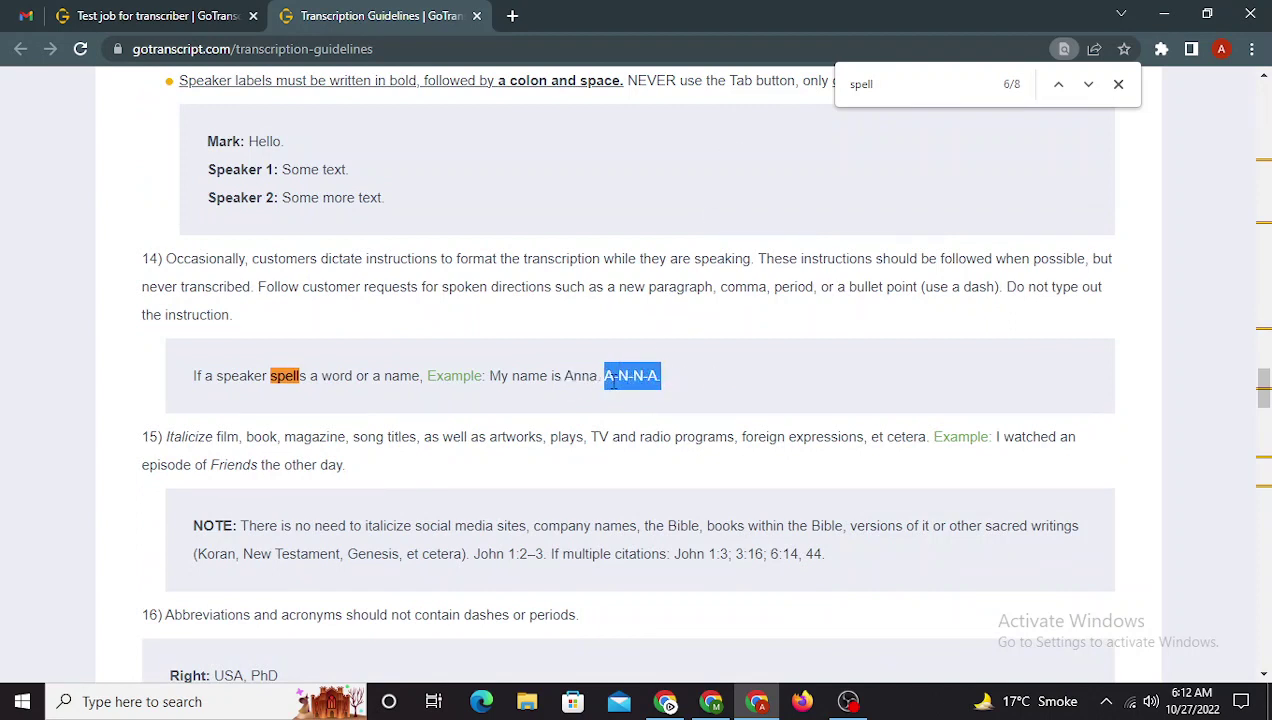
pyautogui.click(612, 384)
pyautogui.click(160, 15)
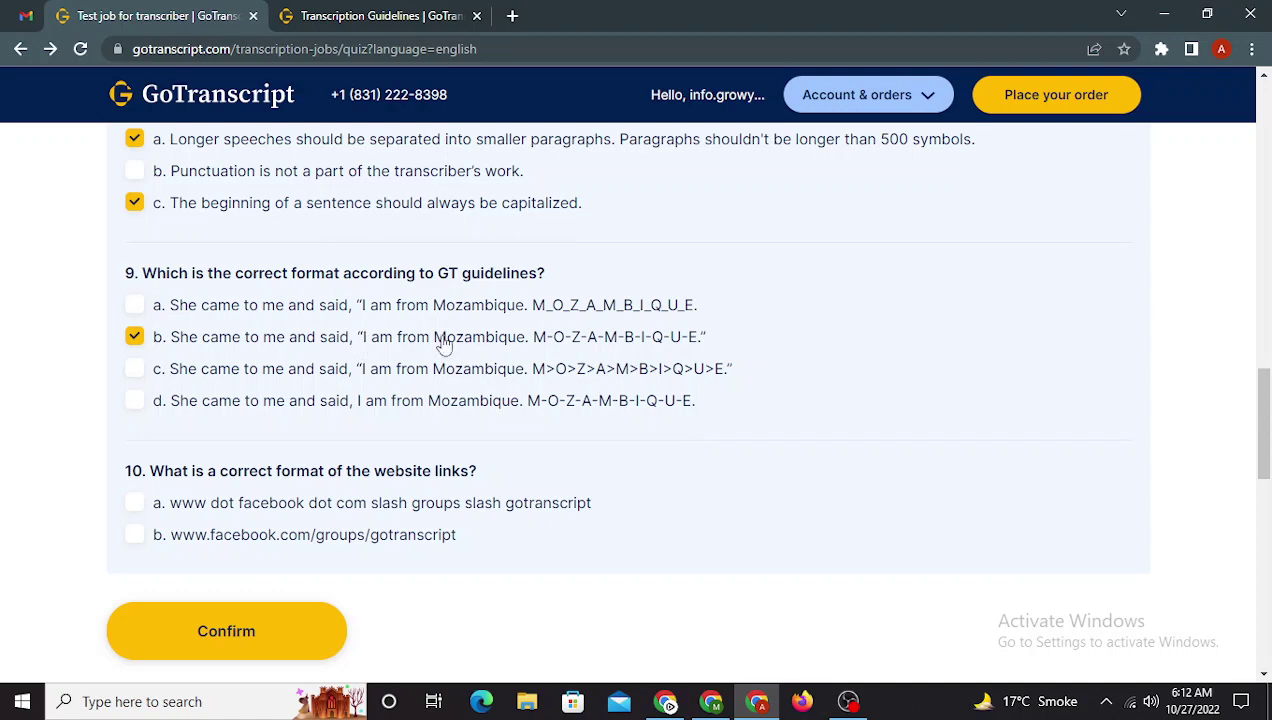
pyautogui.scroll(-1, 242, 338)
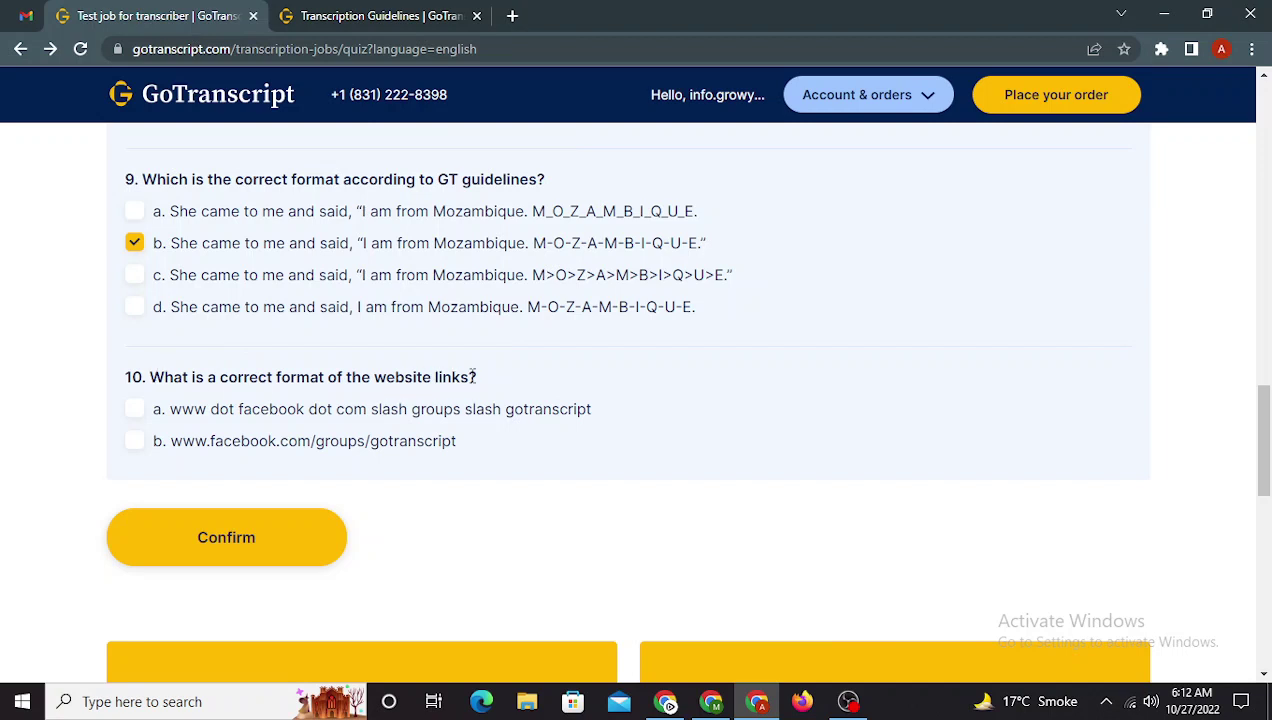
pyautogui.moveTo(475, 378); pyautogui.dragTo(352, 367)
pyautogui.click(344, 368)
pyautogui.scroll(-2, 300, 340)
pyautogui.click(197, 262)
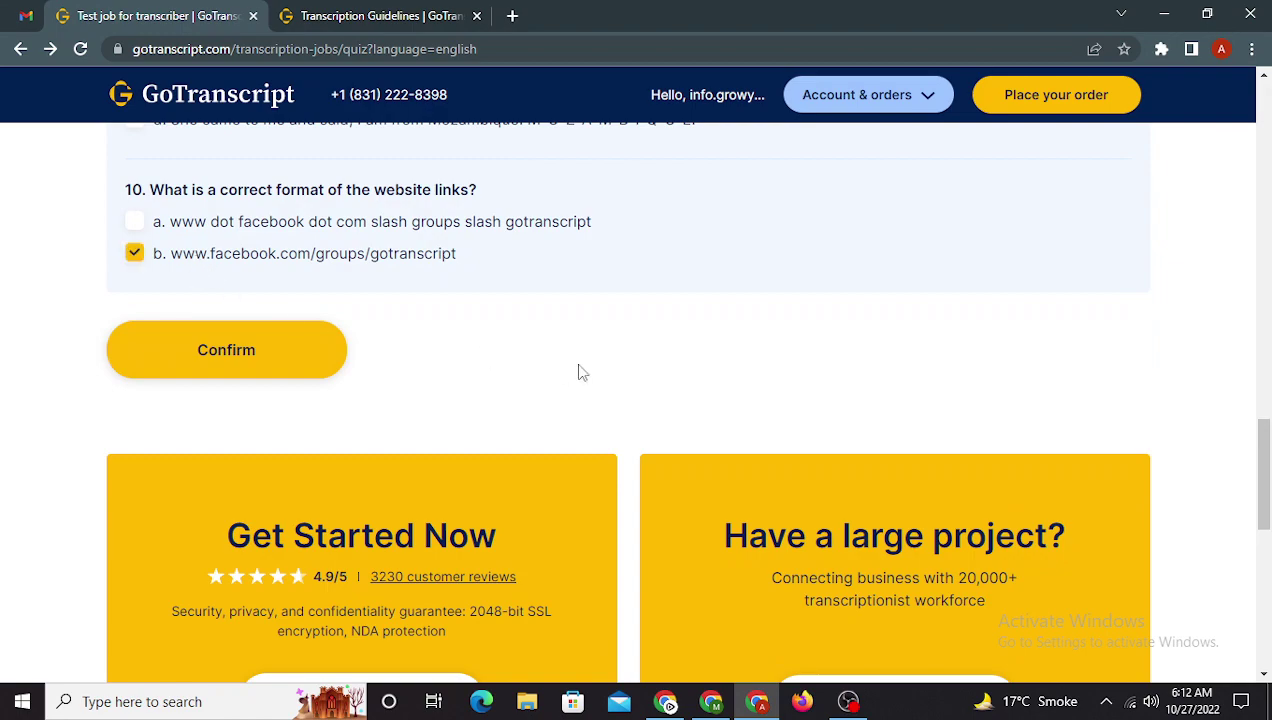
# - Review the quiz answers from the first question to the last and submit the quiz
pyautogui.scroll(6, 578, 372)
pyautogui.scroll(12, 578, 372)
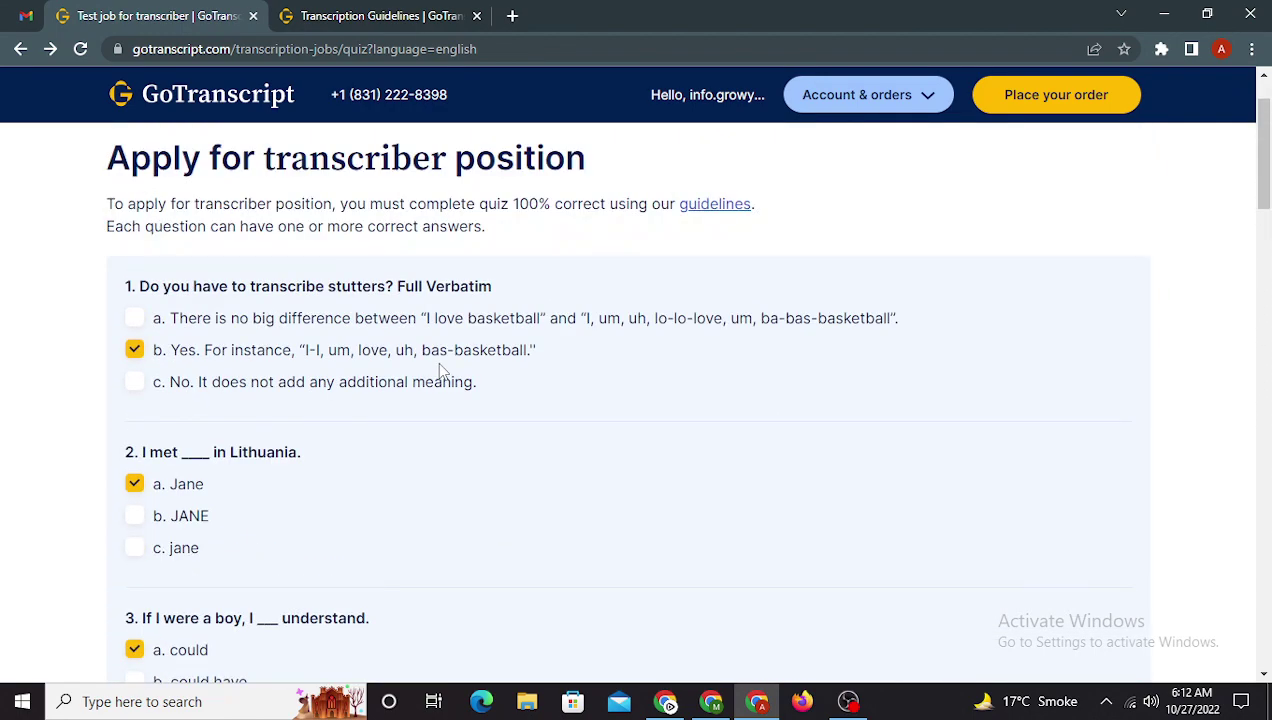
pyautogui.scroll(1, 428, 380)
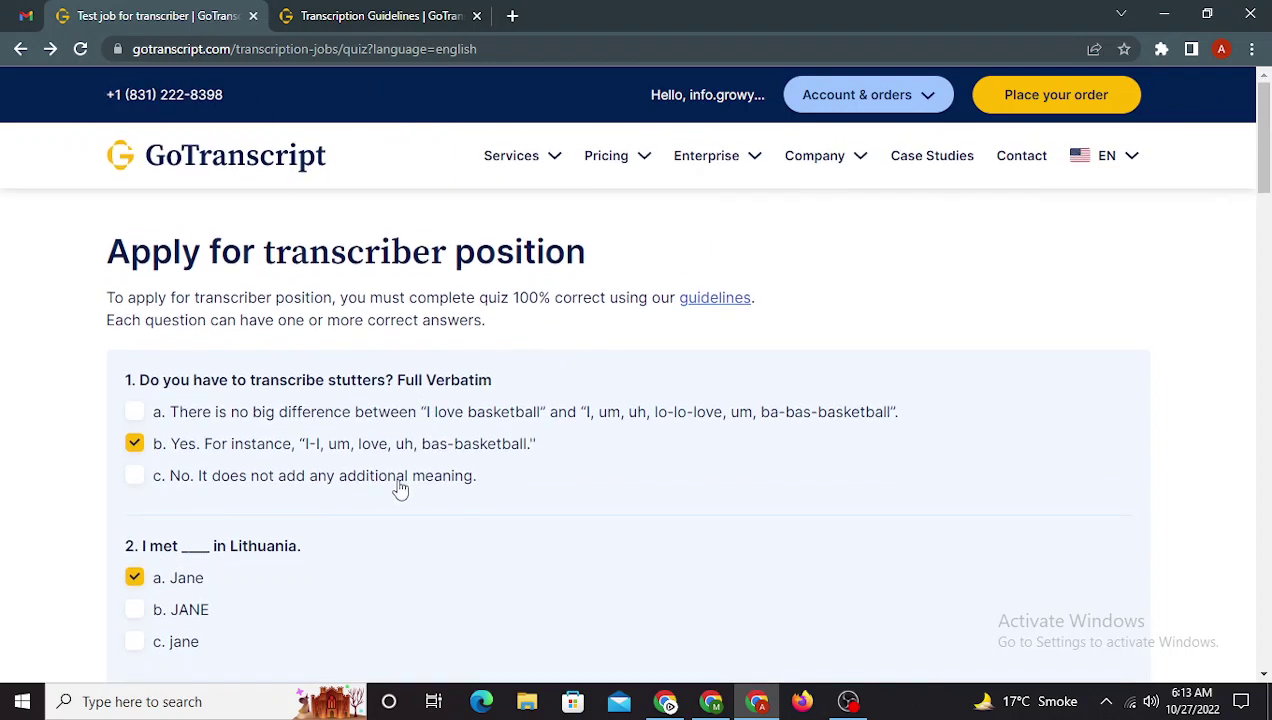
pyautogui.scroll(-20, 398, 485)
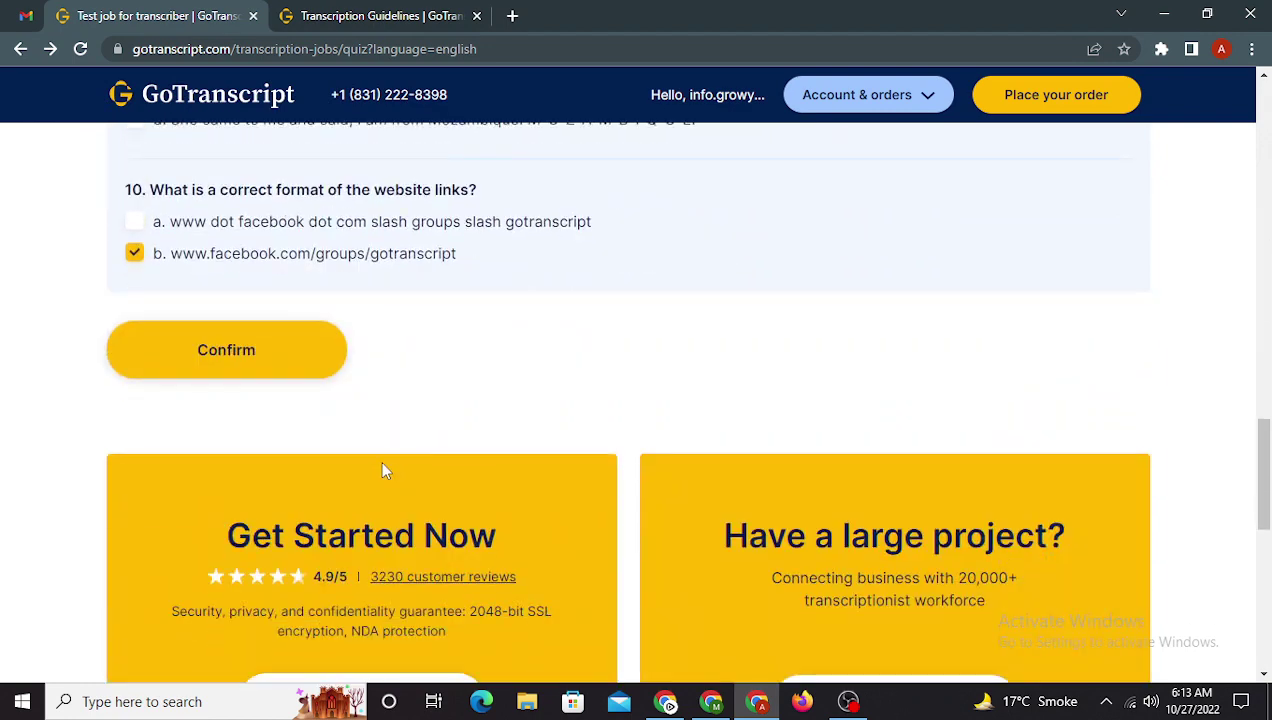
pyautogui.scroll(2, 585, 332)
pyautogui.click(240, 556)
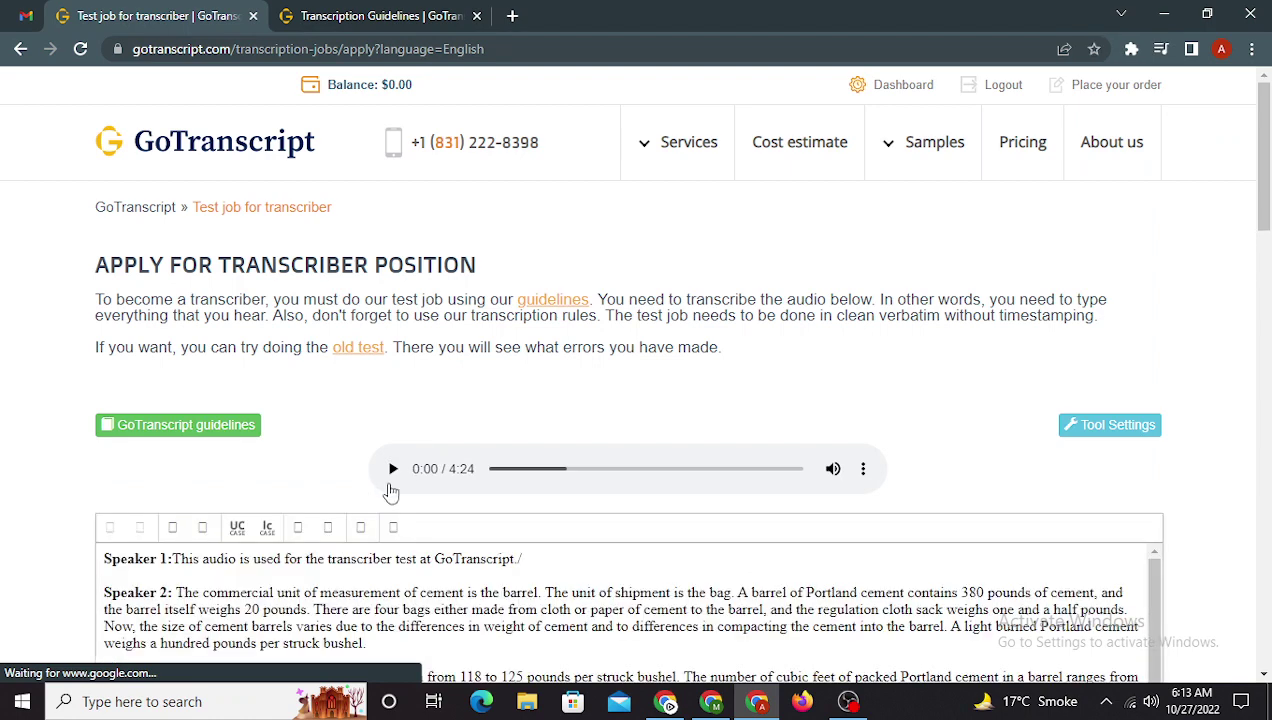
# - Play the opening of the test audio briefly and mute the player
pyautogui.click(389, 474)
pyautogui.click(387, 476)
pyautogui.scroll(-2, 338, 462)
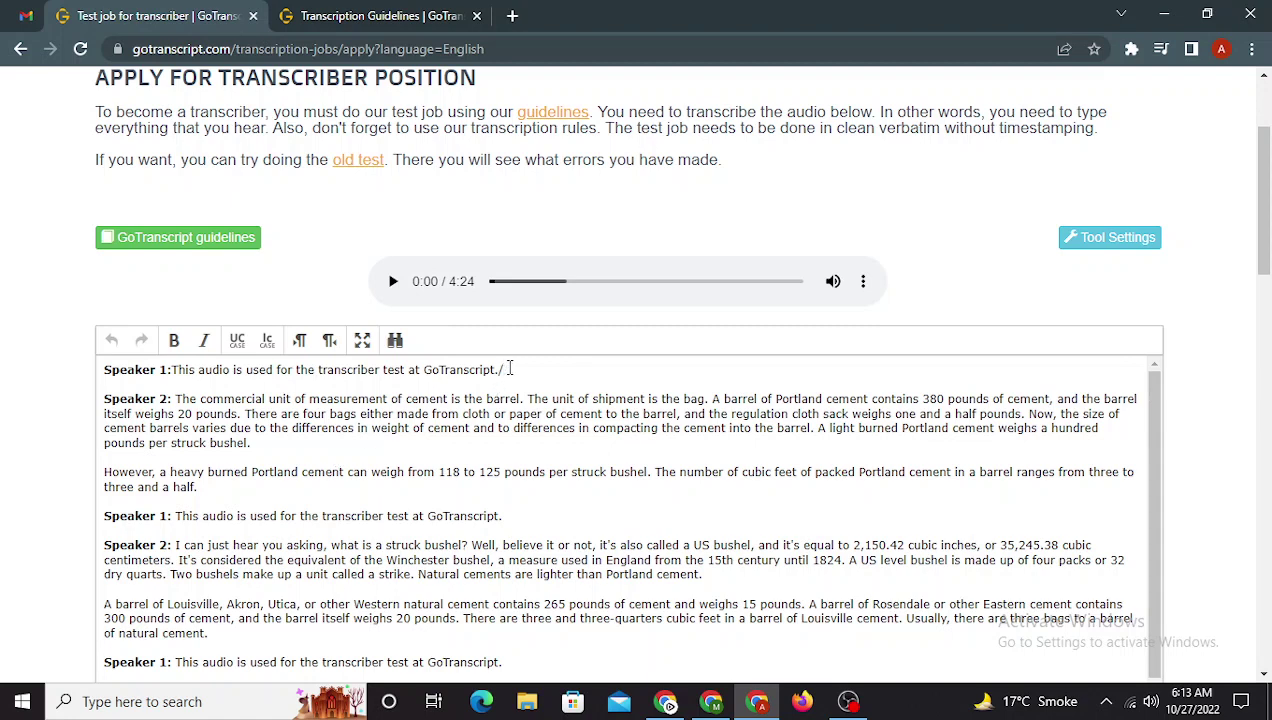
pyautogui.click(392, 281)
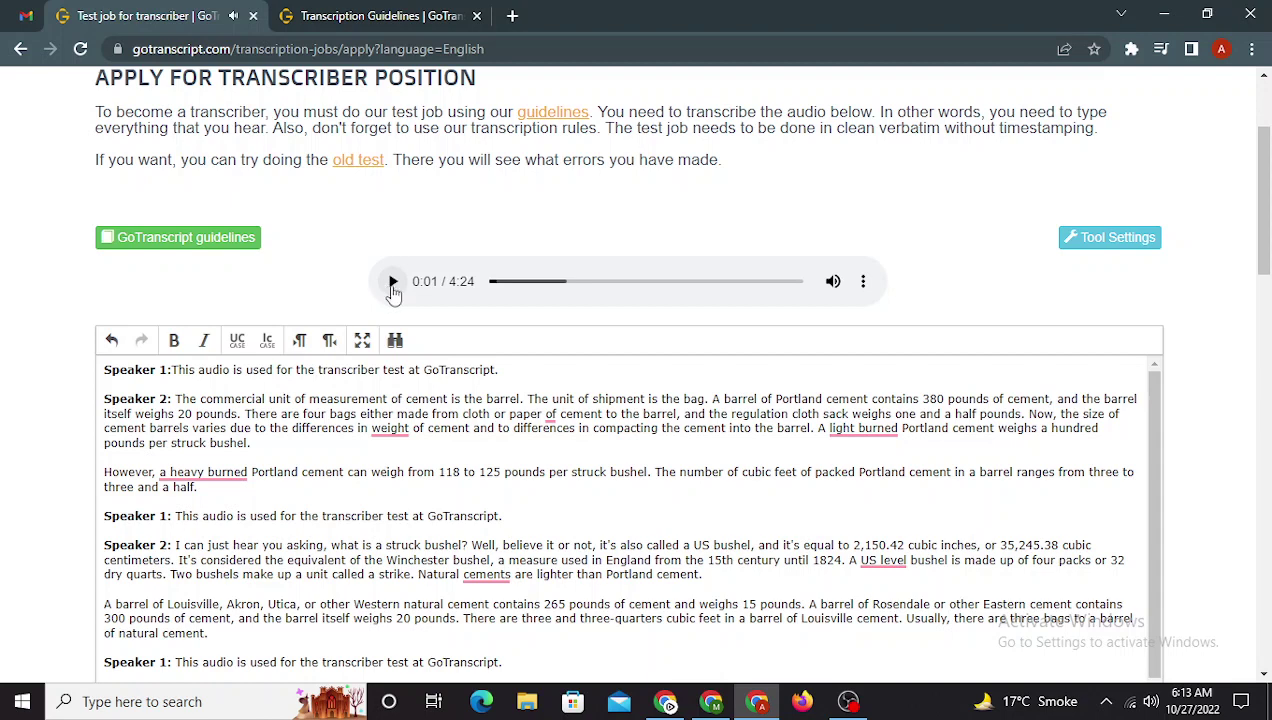
pyautogui.click(833, 281)
# - Highlight the first Speaker 1 line of the test transcript to examine its text and speaker label
pyautogui.moveTo(104, 369); pyautogui.dragTo(495, 363)
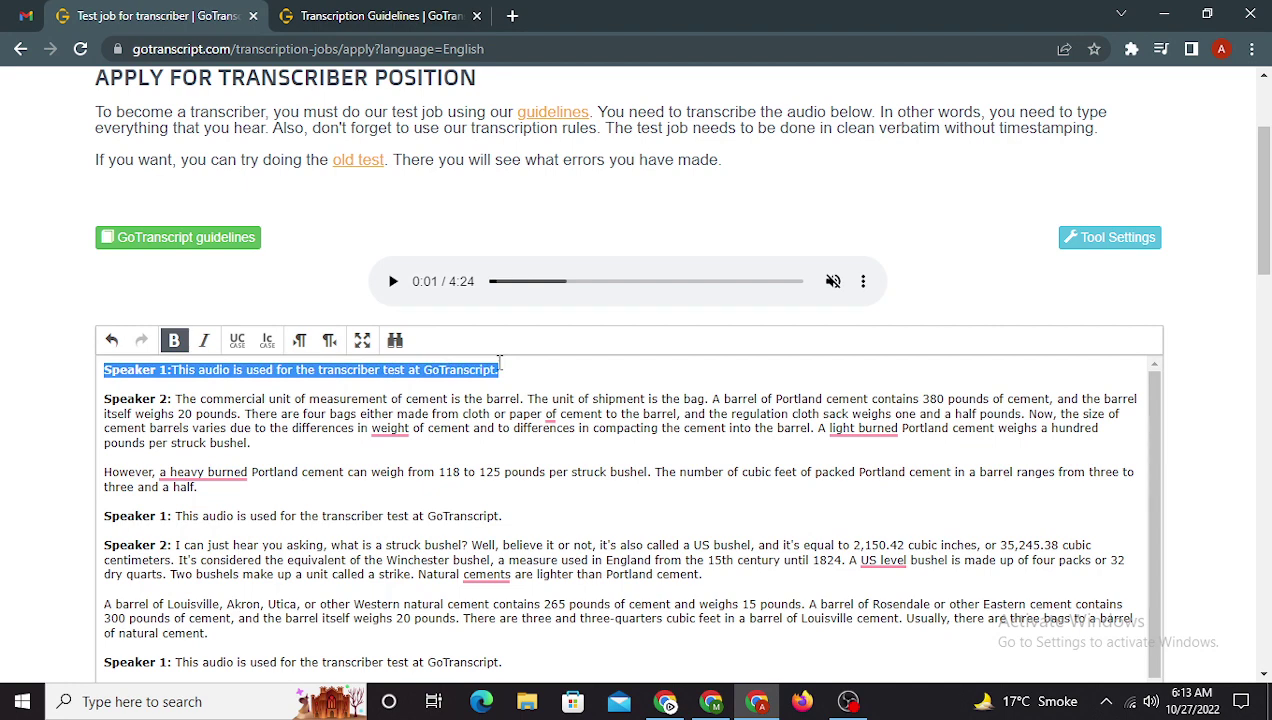
pyautogui.click(509, 370)
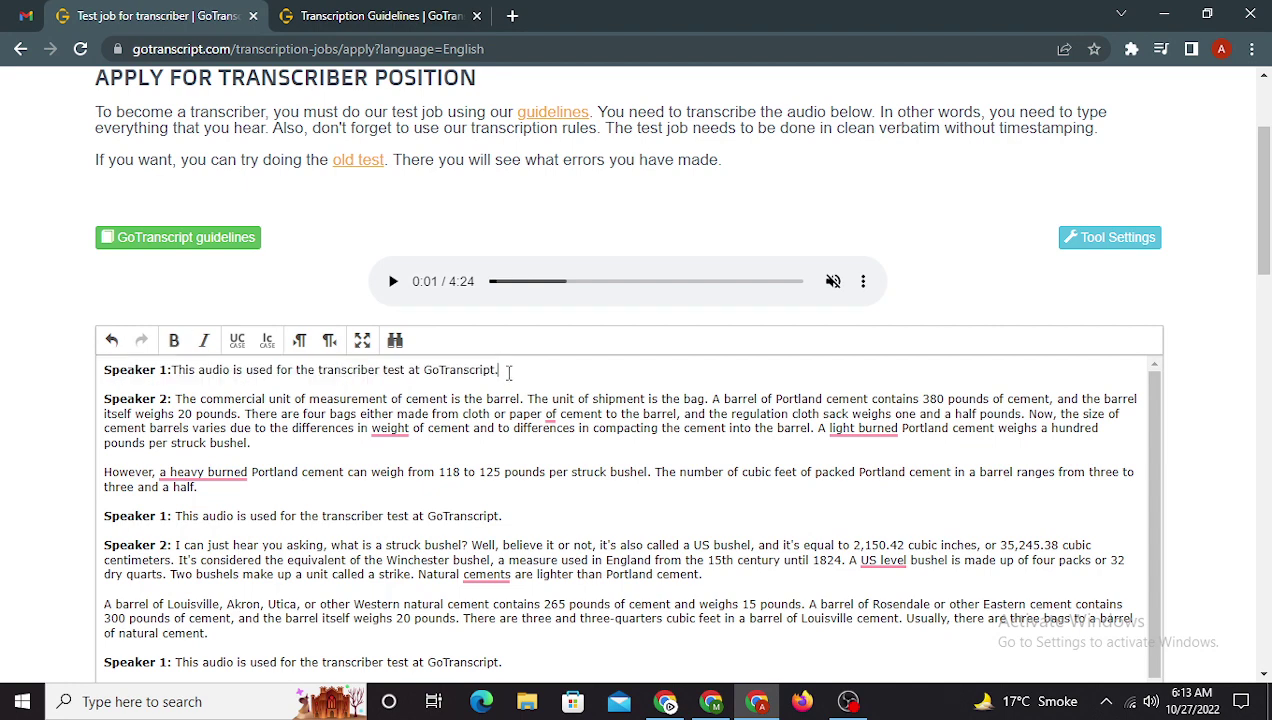
pyautogui.moveTo(509, 370); pyautogui.dragTo(106, 377)
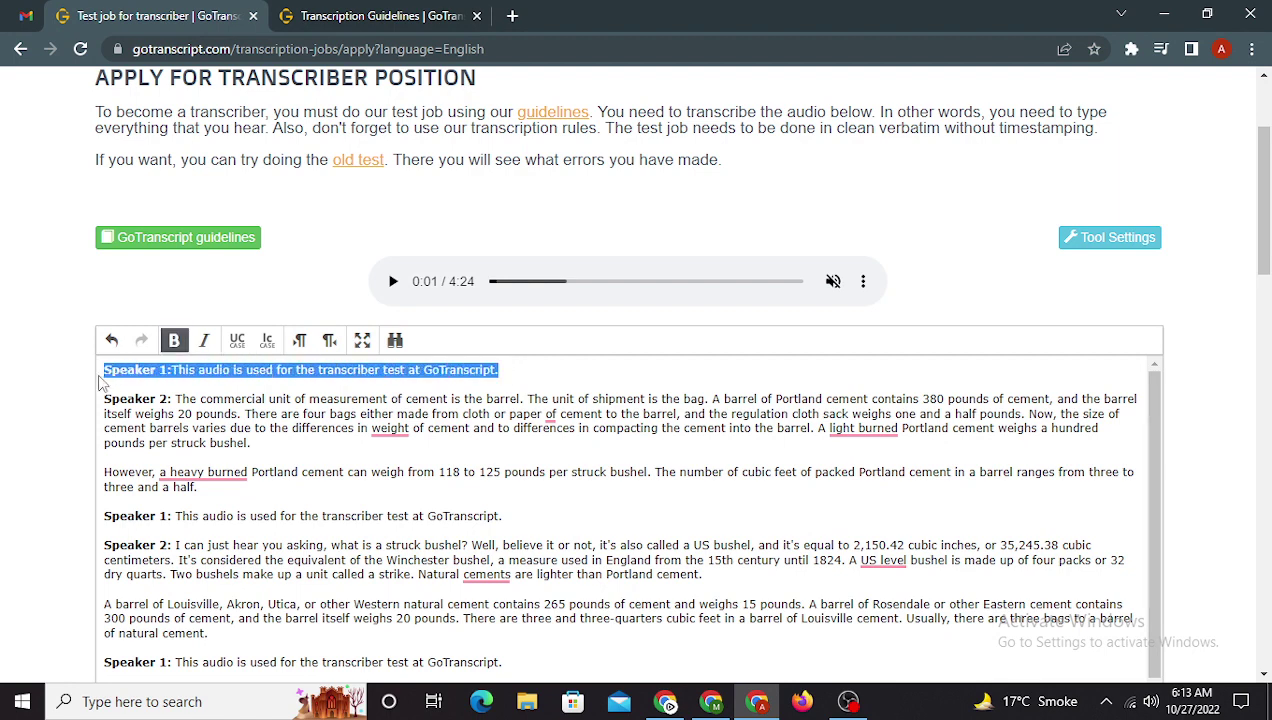
# - Open the old test link in a new tab, examine the list of practice tests and close that tab
pyautogui.scroll(2, 277, 355)
pyautogui.rightClick(356, 347)
pyautogui.click(389, 361)
pyautogui.click(403, 12)
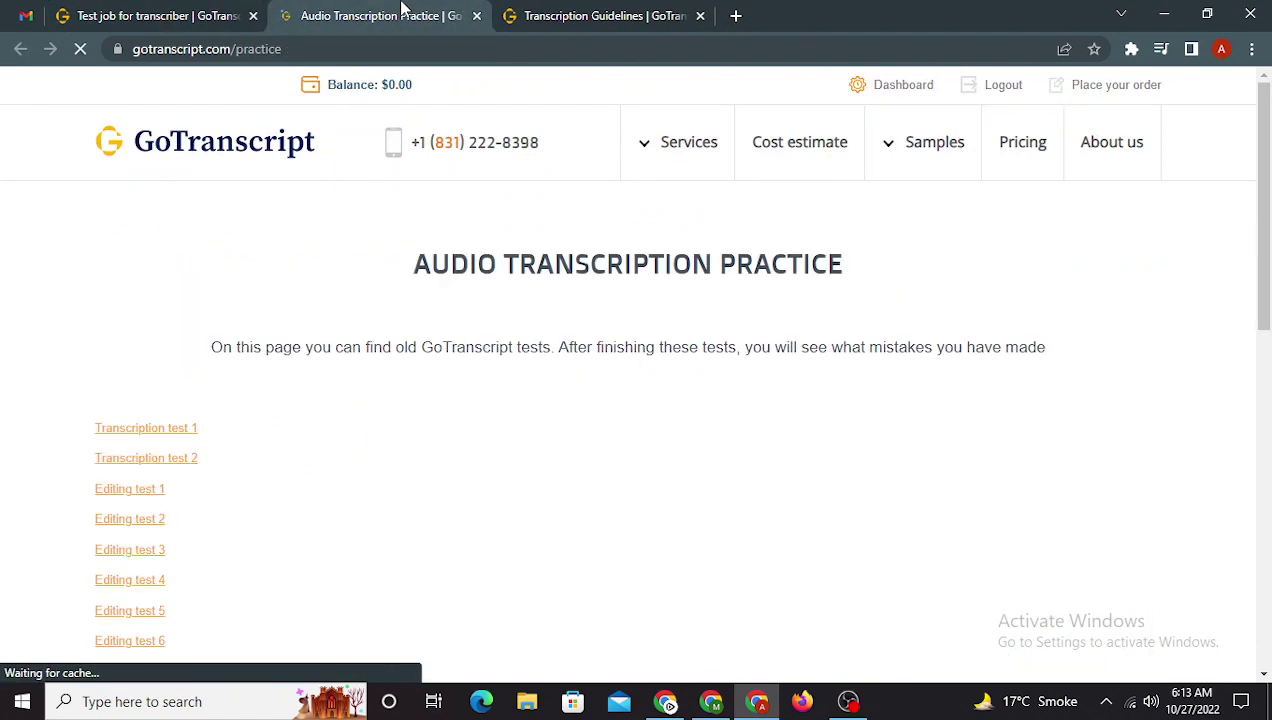
pyautogui.scroll(-3, 372, 334)
pyautogui.scroll(1, 378, 284)
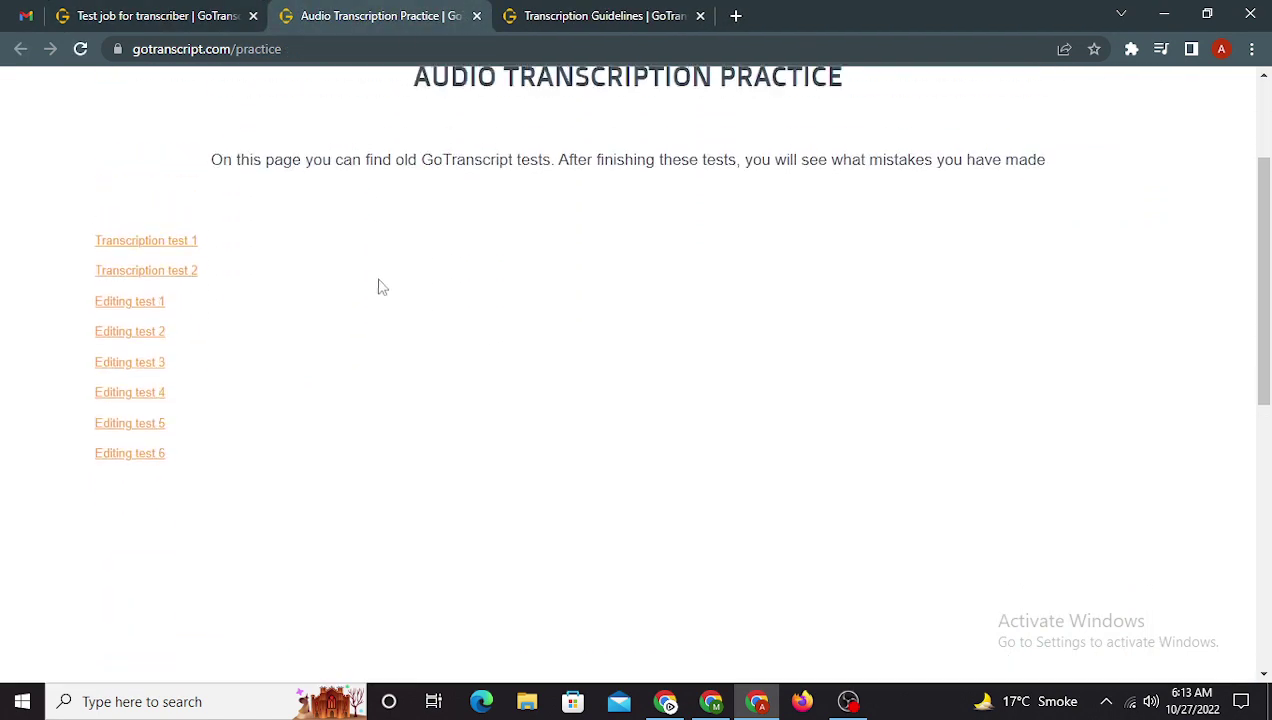
pyautogui.middleClick(365, 10)
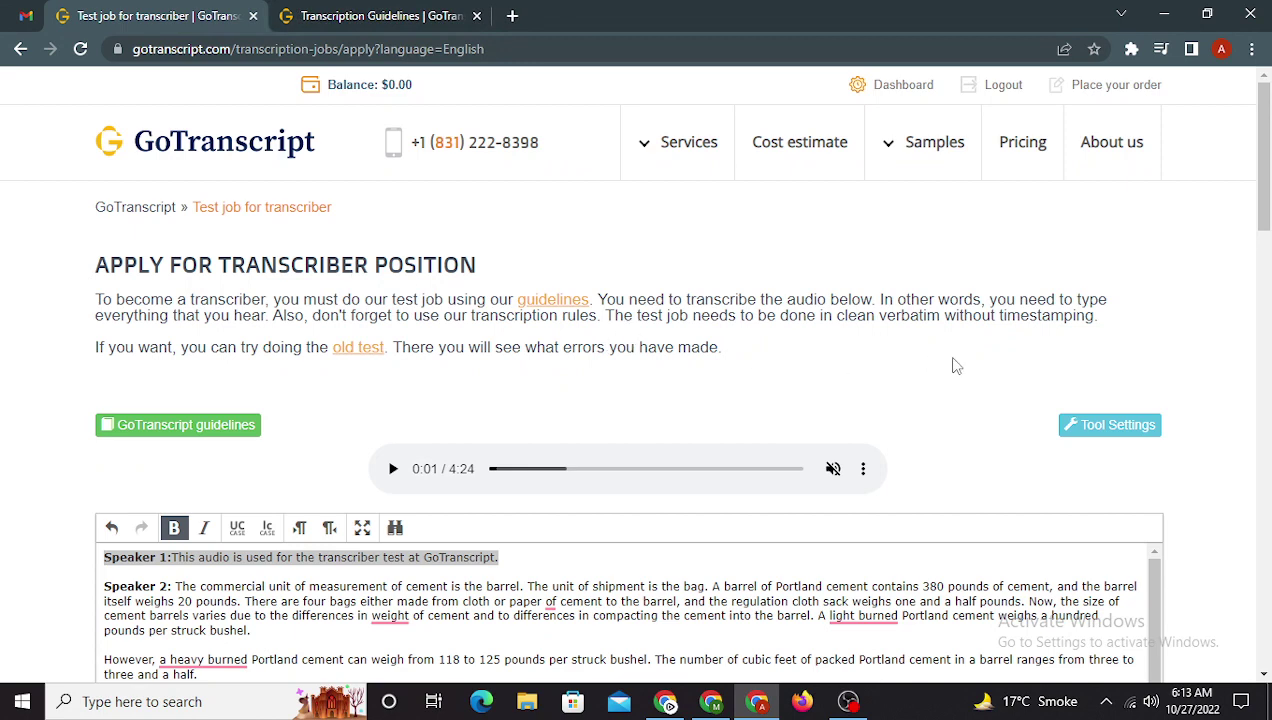
# - Examine the test transcript and its instructions, highlighting the sentence about clean verbatim without timestamping
pyautogui.scroll(-2, 10, 405)
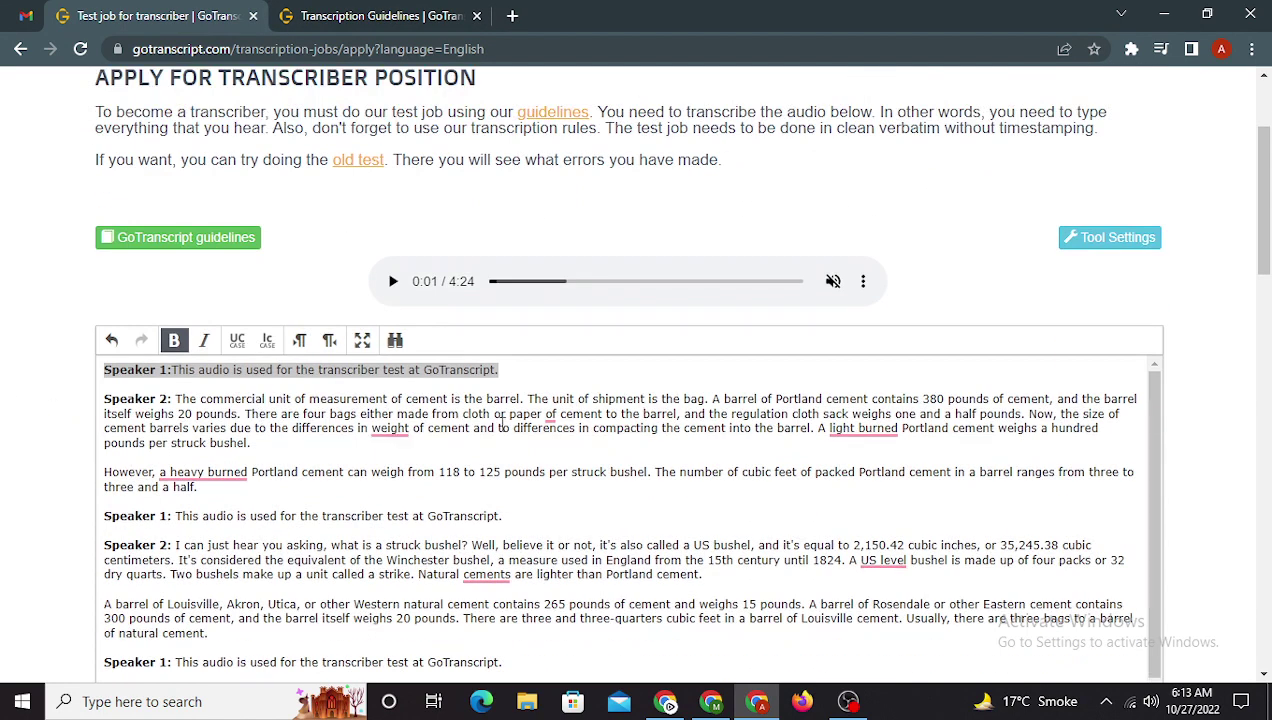
pyautogui.click(652, 427)
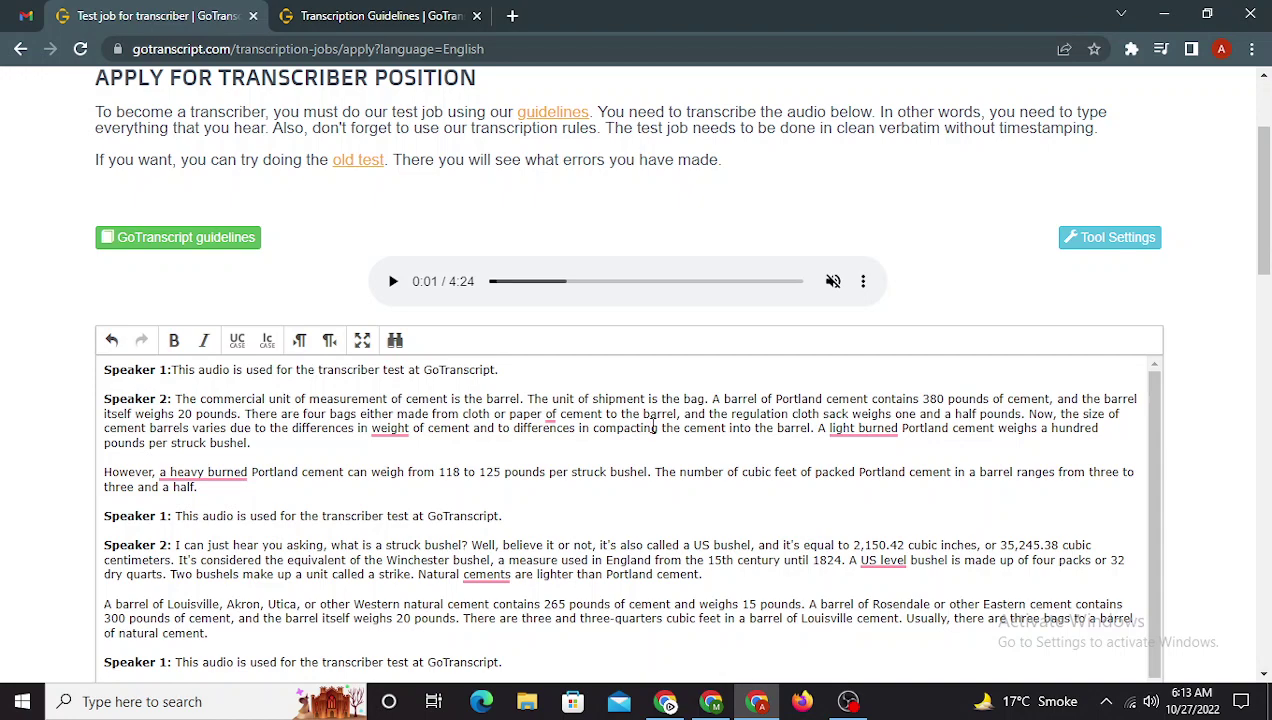
pyautogui.scroll(1, 650, 437)
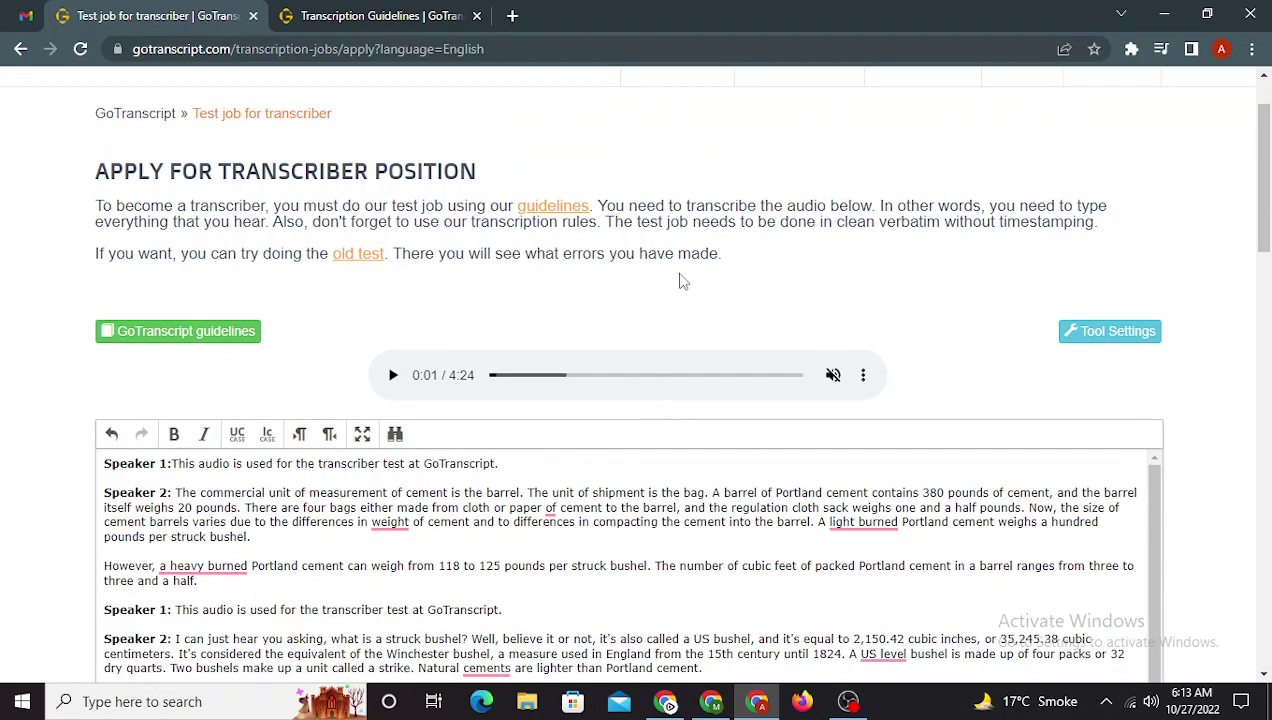
pyautogui.moveTo(97, 172); pyautogui.dragTo(772, 262)
pyautogui.click(646, 246)
pyautogui.moveTo(607, 223); pyautogui.dragTo(1105, 237)
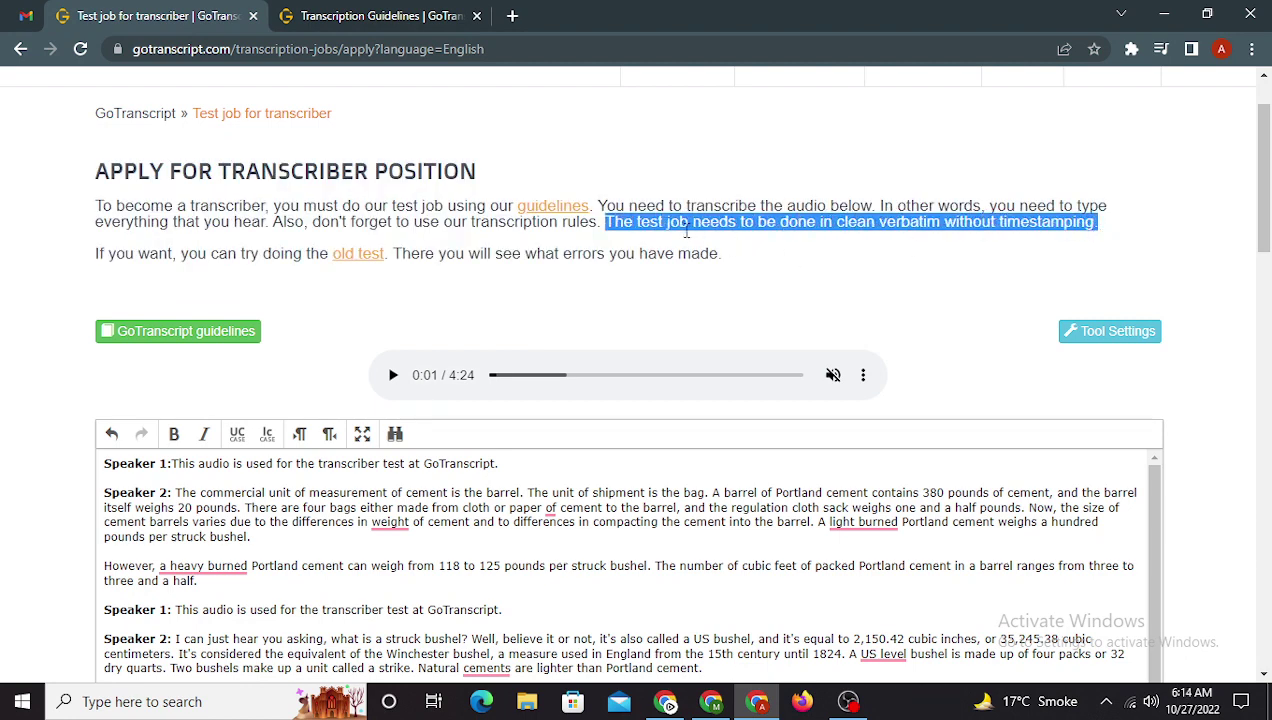
pyautogui.click(810, 226)
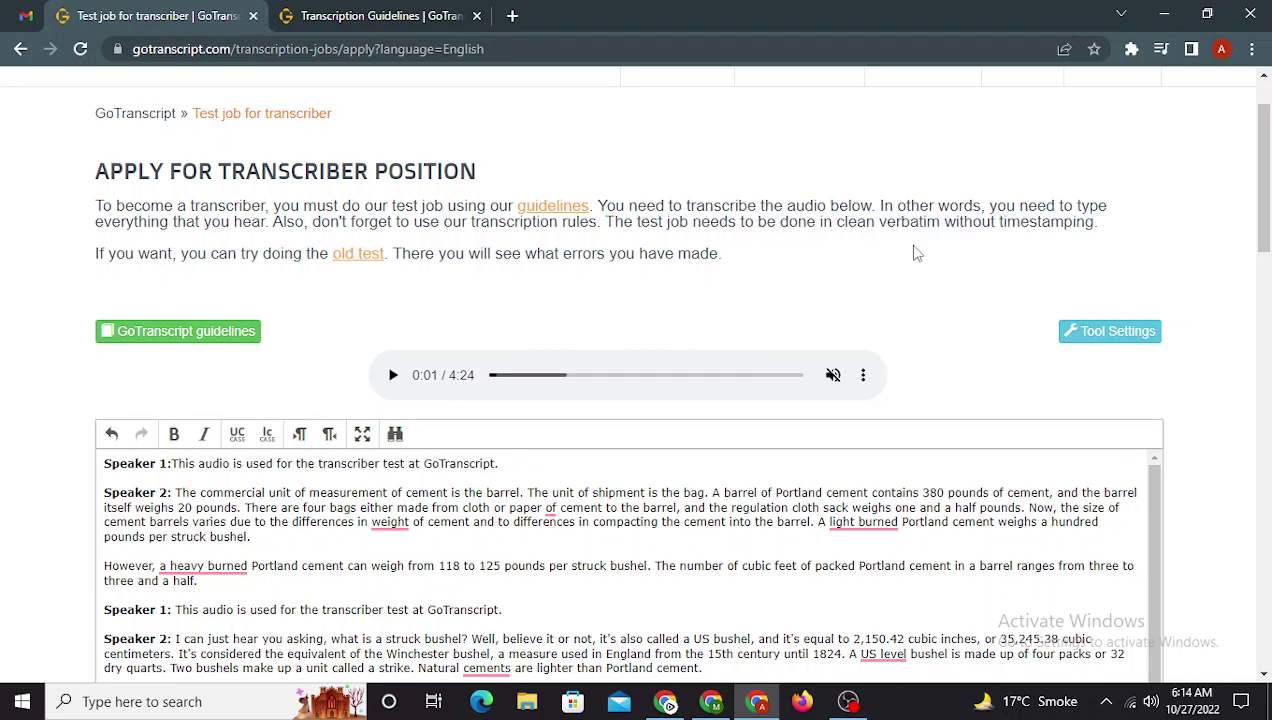
# - Examine the test instructions and the first sections of the transcript in the editor
pyautogui.doubleClick(1001, 224)
pyautogui.click(1122, 232)
pyautogui.scroll(-3, 304, 326)
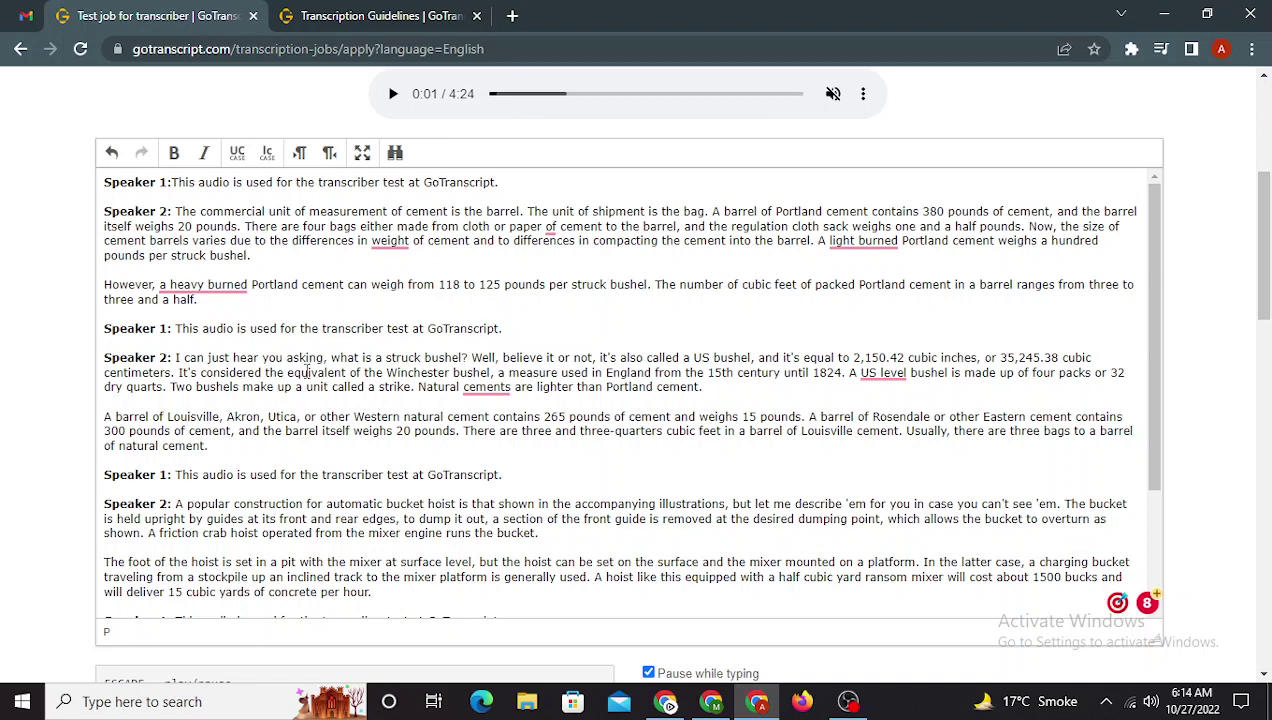
pyautogui.scroll(4, 307, 370)
pyautogui.scroll(-1, 620, 318)
pyautogui.scroll(-4, 624, 316)
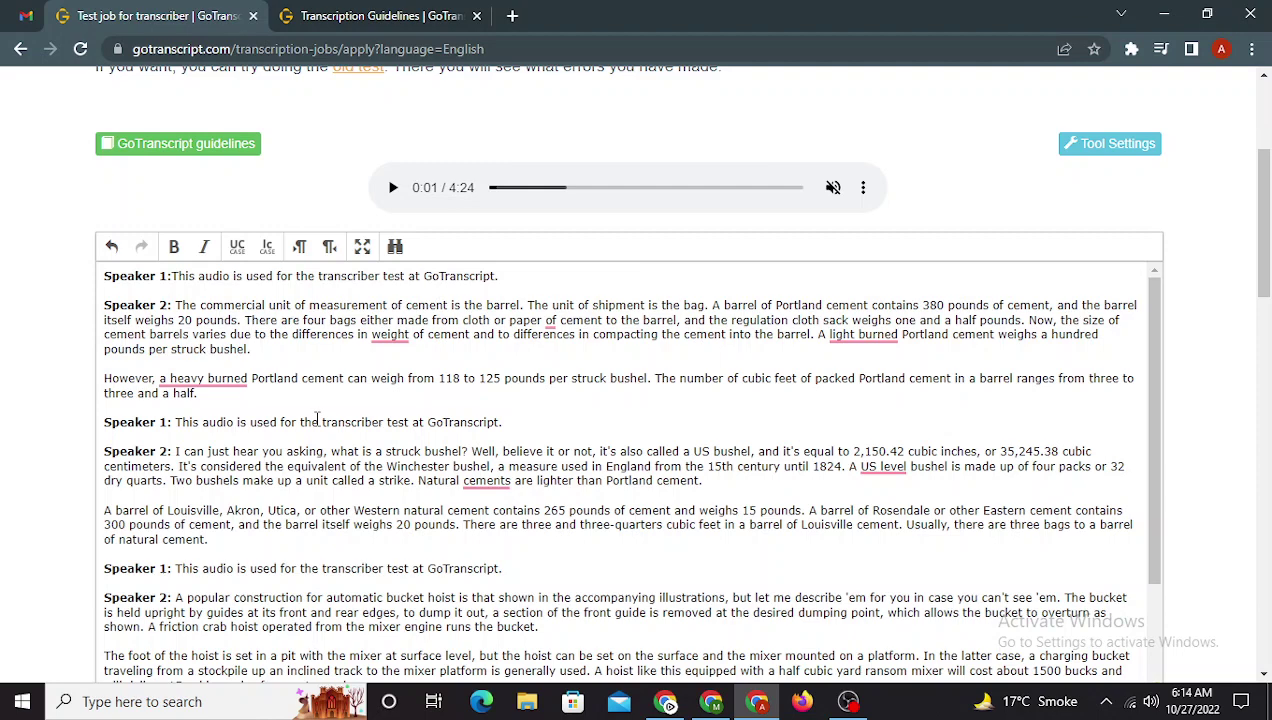
pyautogui.scroll(1, 316, 420)
# - Highlight the transcript from the first Speaker 1 line onward and read through all its speaker sections
pyautogui.click(105, 370)
pyautogui.moveTo(105, 370); pyautogui.dragTo(428, 604)
pyautogui.click(484, 614)
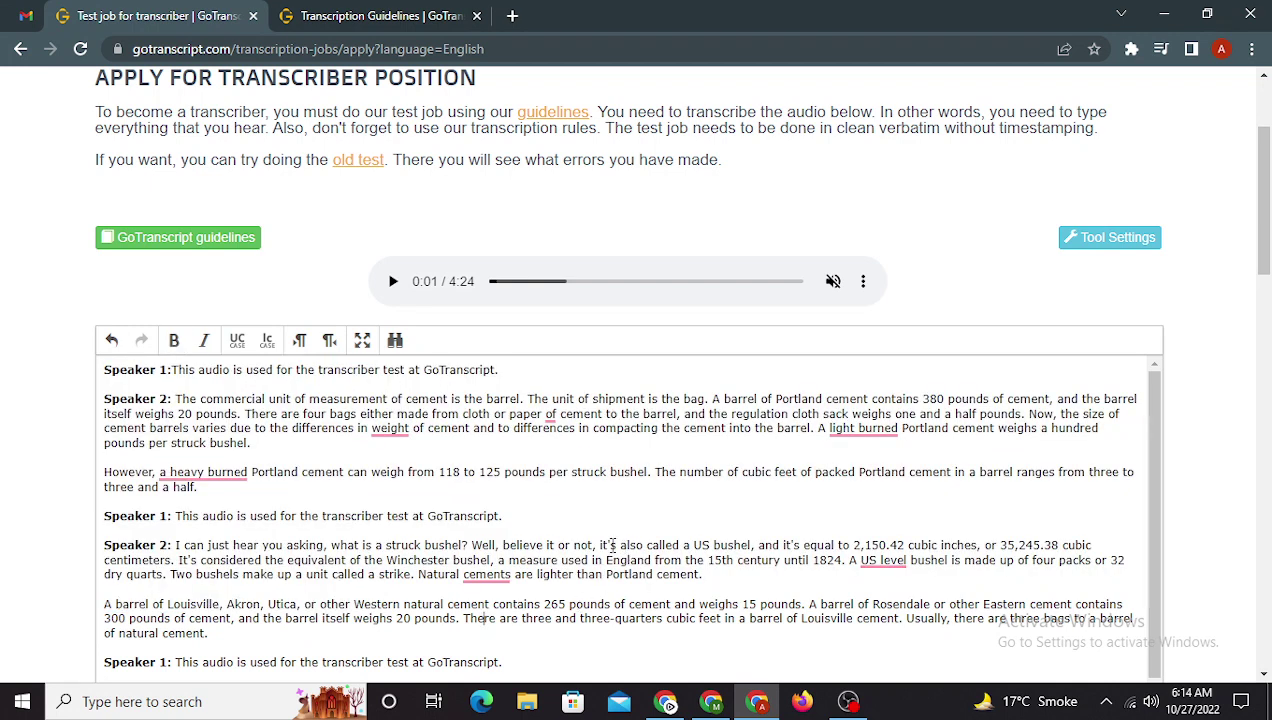
pyautogui.scroll(-2, 613, 545)
pyautogui.scroll(-1, 613, 545)
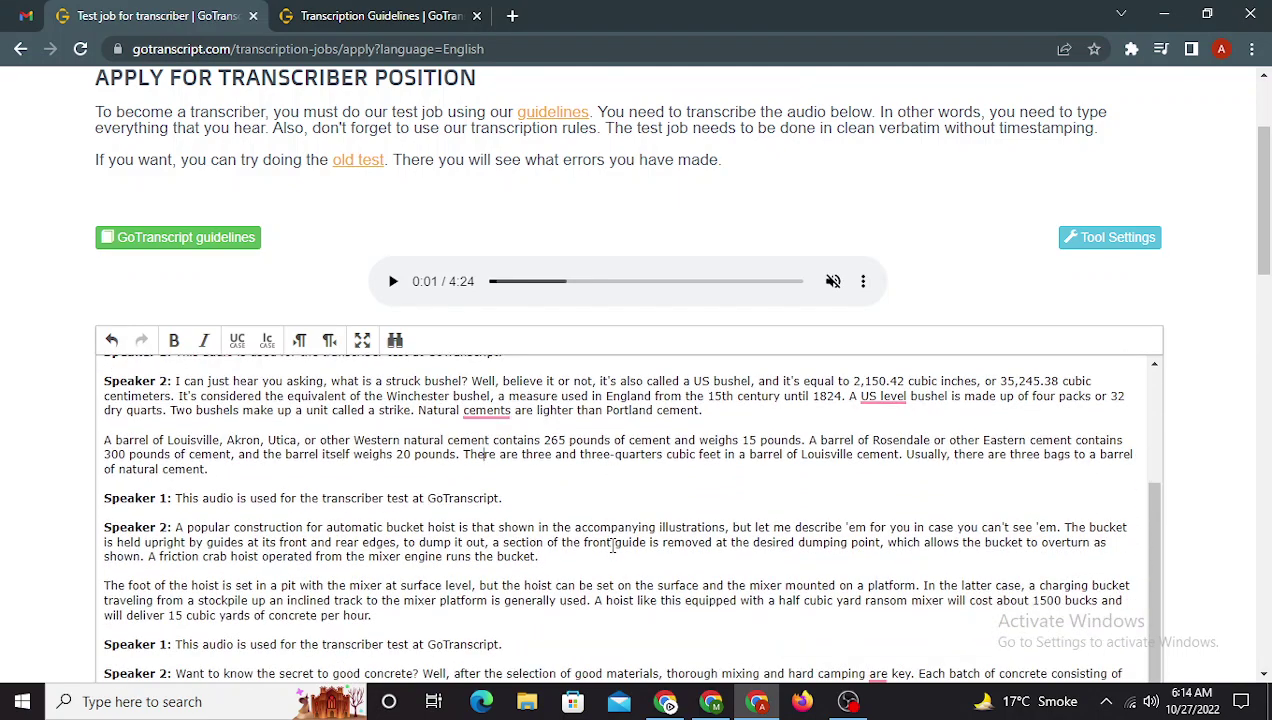
pyautogui.scroll(-2, 613, 545)
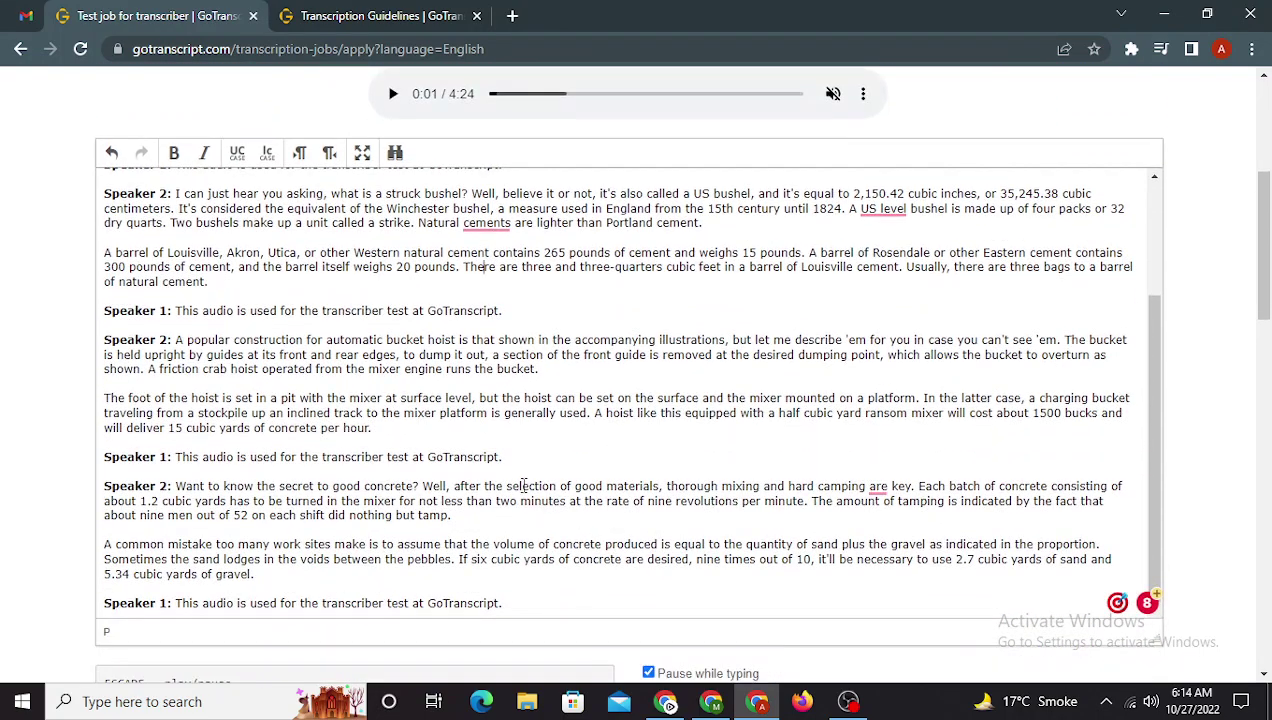
pyautogui.scroll(1, 497, 479)
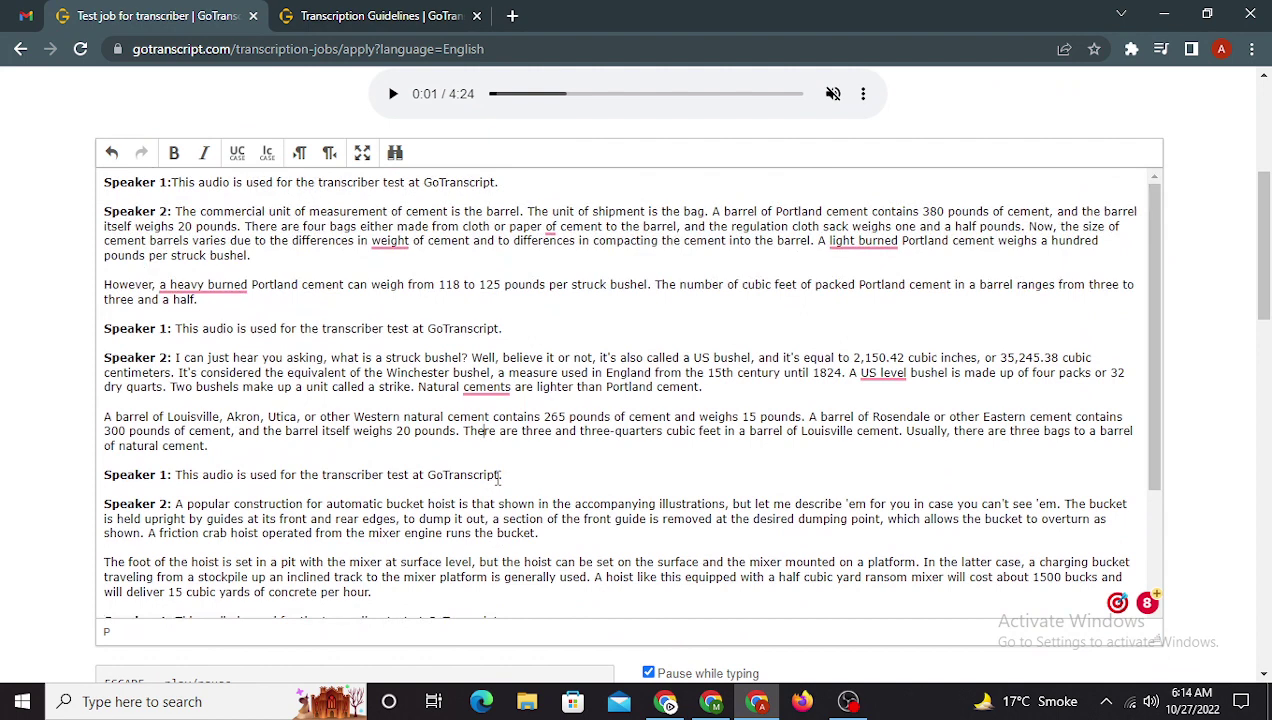
pyautogui.scroll(1, 497, 479)
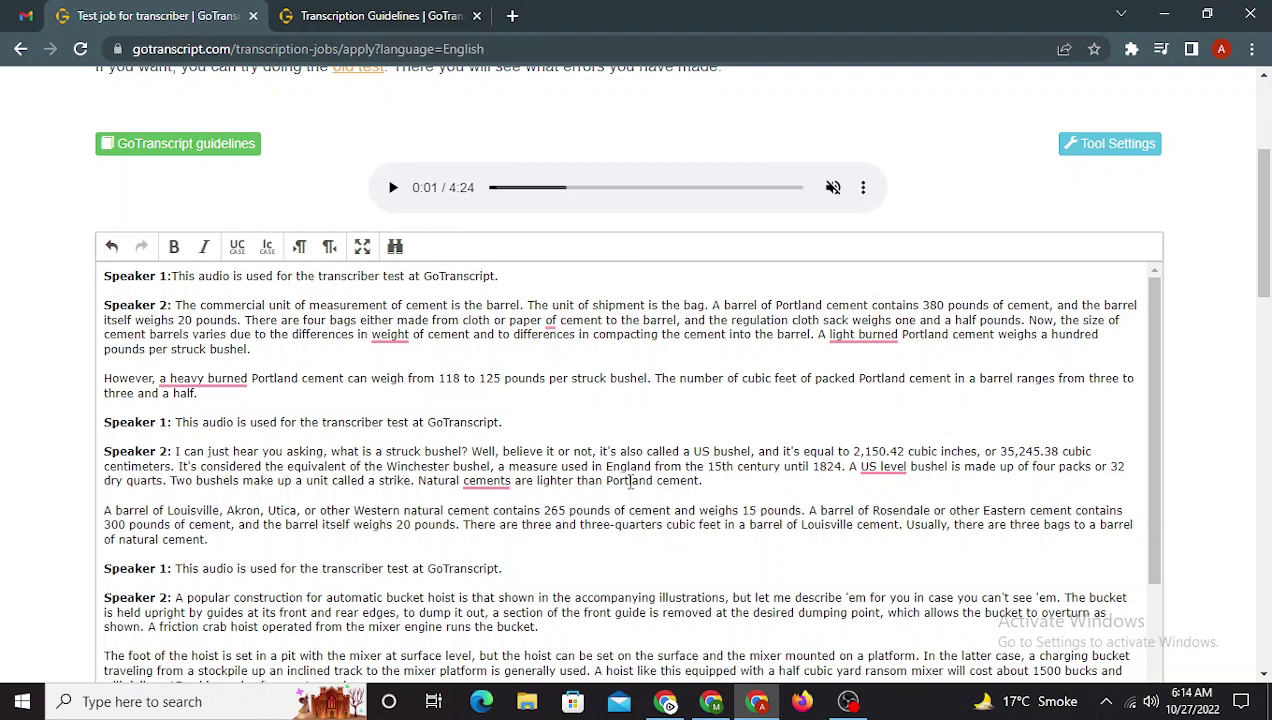
pyautogui.click(722, 487)
pyautogui.click(526, 426)
# - Unmute the player and play the test audio from its beginning, checking it against the first Speaker 2 paragraph
pyautogui.click(485, 192)
pyautogui.click(833, 188)
pyautogui.click(390, 190)
pyautogui.moveTo(486, 305); pyautogui.dragTo(526, 306)
pyautogui.click(598, 320)
pyautogui.click(393, 190)
pyautogui.click(392, 188)
pyautogui.click(392, 192)
# - Copy "bushel" from the first Speaker 2 paragraph, pause the audio and search Google for the word in a new tab
pyautogui.moveTo(210, 350); pyautogui.dragTo(248, 349)
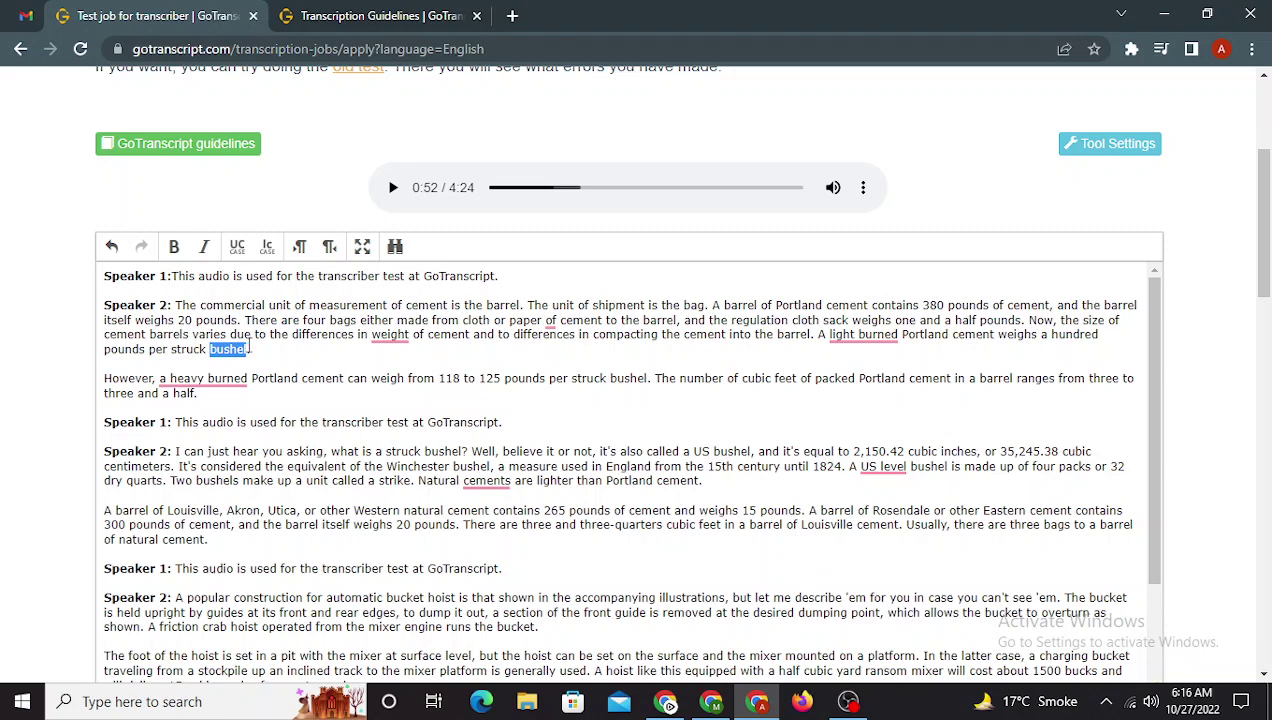
pyautogui.hotkey('ctrl', 'c')
pyautogui.click(512, 15)
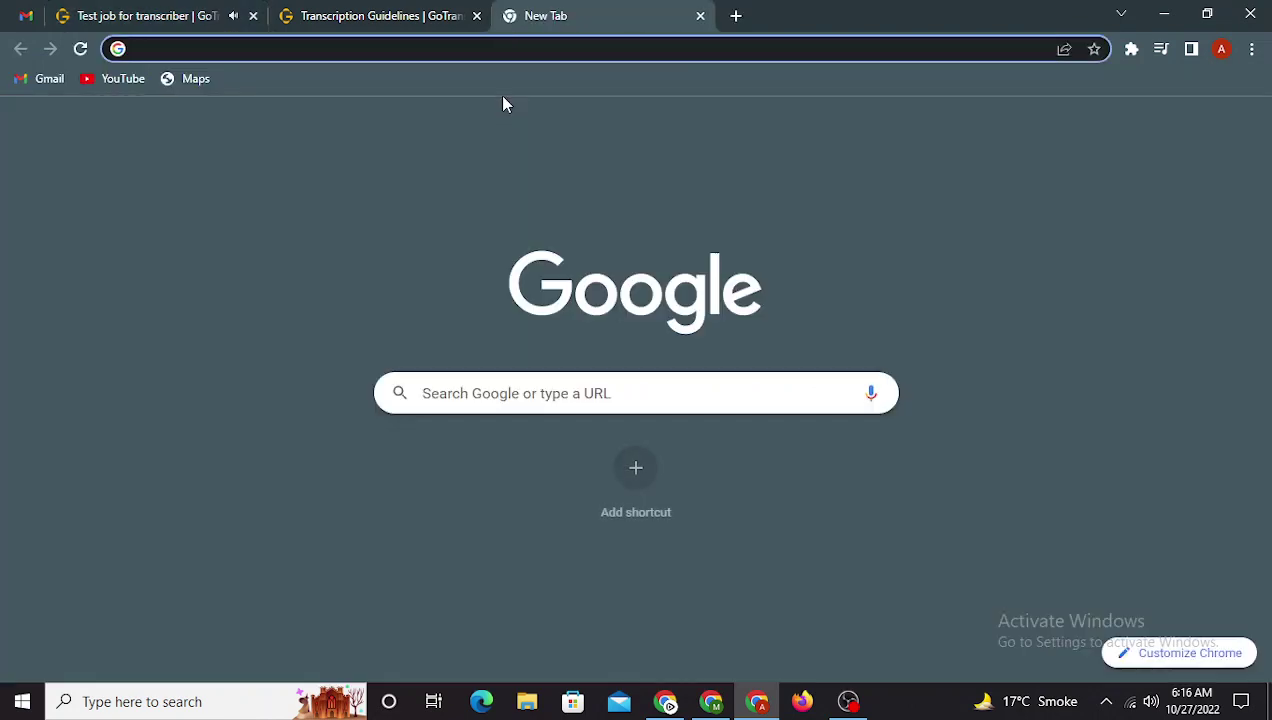
pyautogui.hotkey('ctrl', 'v')
pyautogui.click(348, 12)
pyautogui.click(202, 12)
pyautogui.click(370, 12)
pyautogui.click(185, 8)
pyautogui.click(389, 187)
pyautogui.click(389, 187)
pyautogui.click(597, 10)
pyautogui.press('Return')
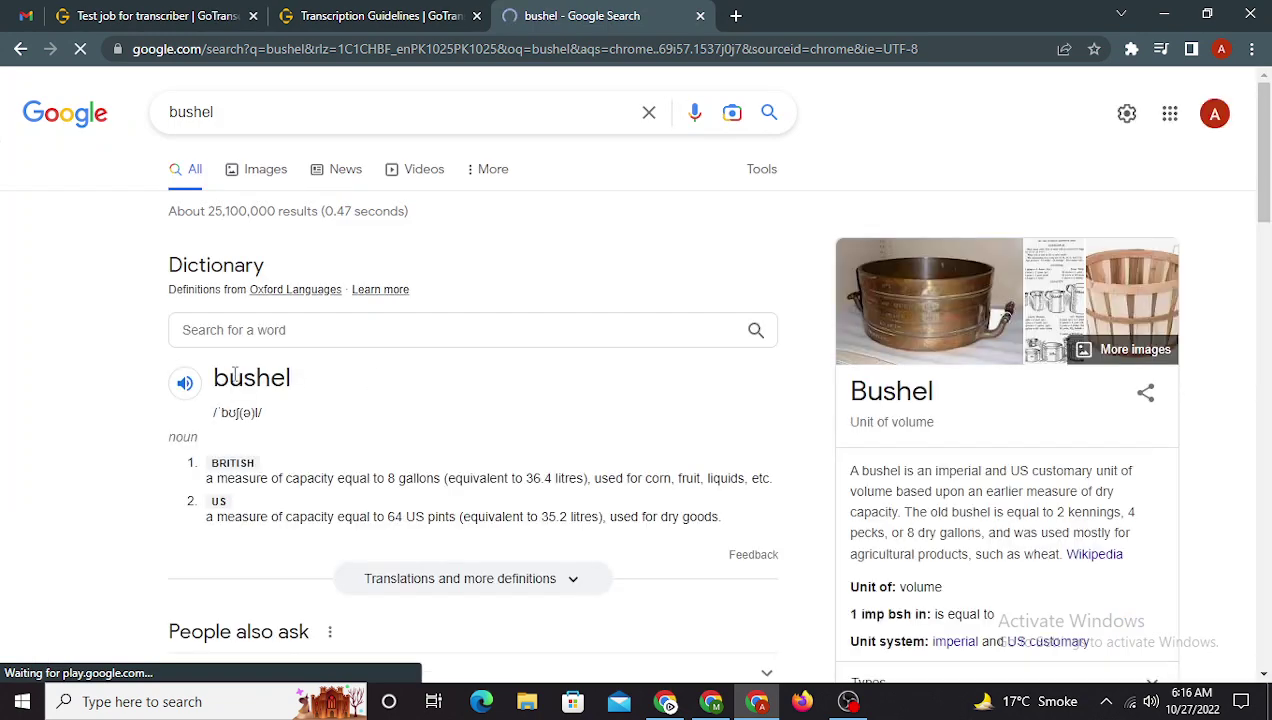
# - Examine the dictionary entry and related questions for "bushel", then return to the test job page
pyautogui.moveTo(214, 380); pyautogui.dragTo(306, 384)
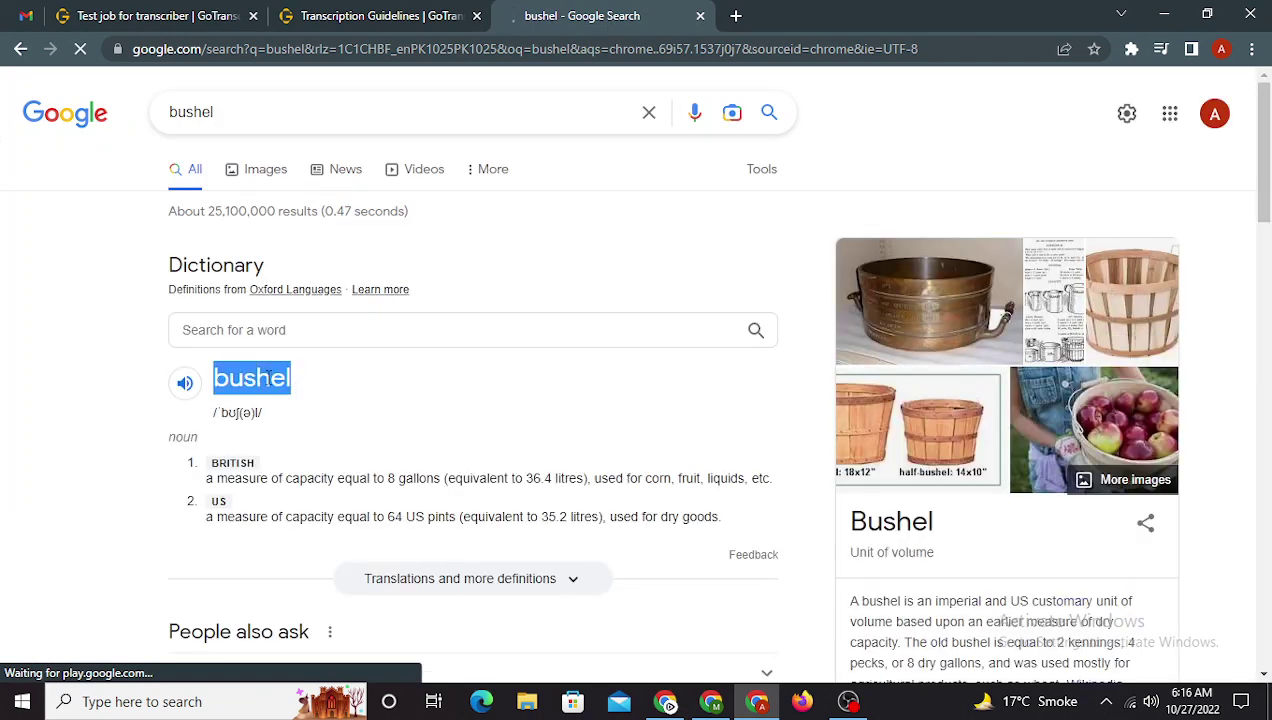
pyautogui.scroll(-2, 290, 385)
pyautogui.scroll(-2, 268, 385)
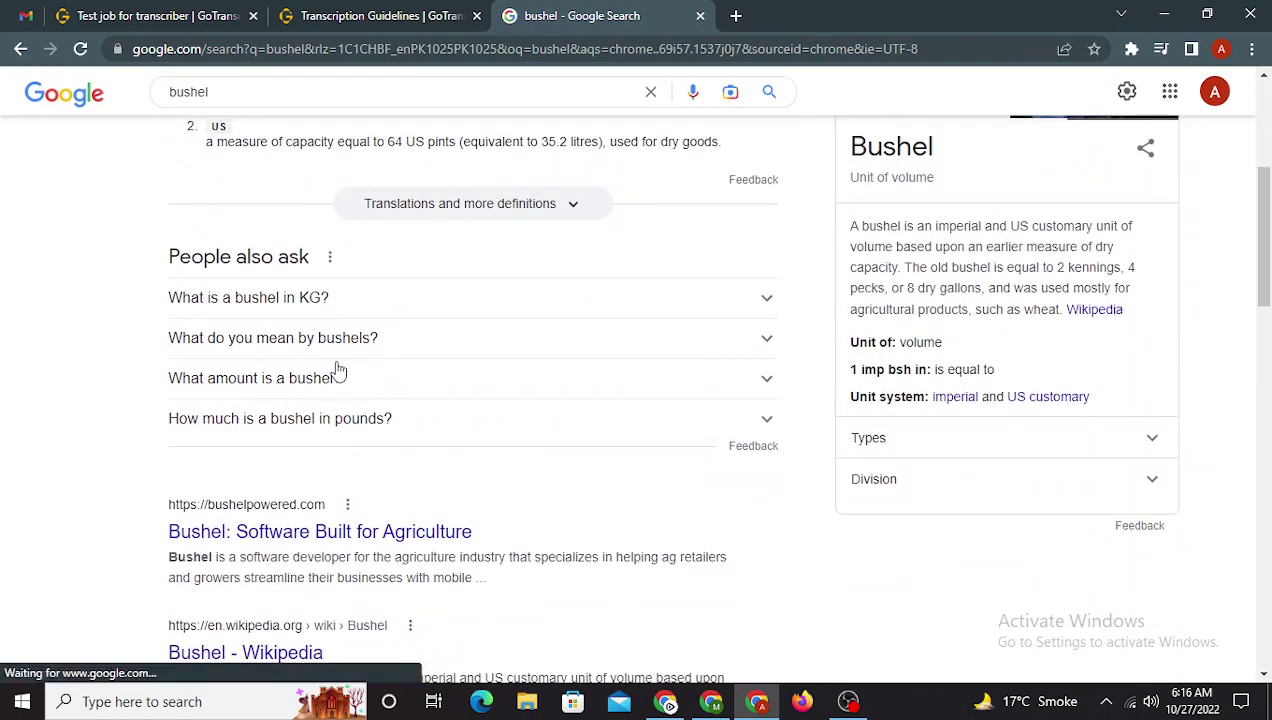
pyautogui.click(340, 346)
pyautogui.click(340, 346)
pyautogui.hotkey('ctrl', '1')
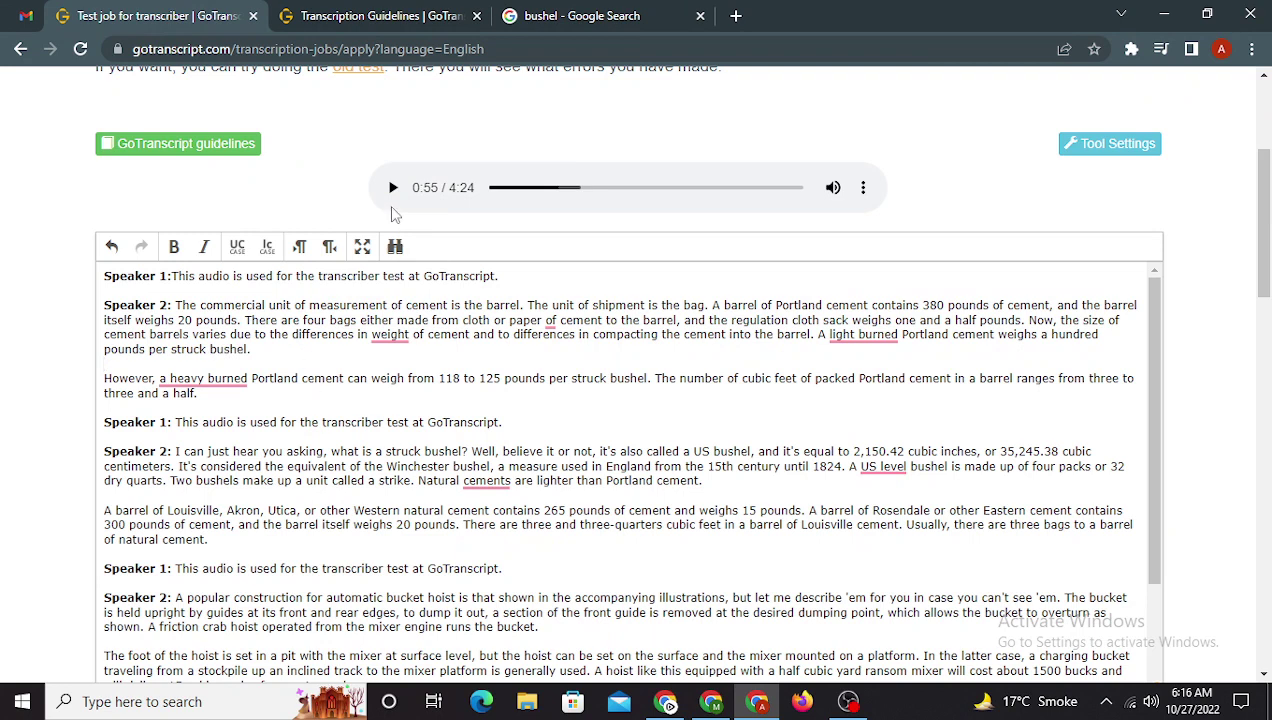
# - Play the audio up to the second Speaker 1 line, highlight that line and pause
pyautogui.click(393, 188)
pyautogui.moveTo(182, 428); pyautogui.dragTo(450, 430)
pyautogui.click(392, 187)
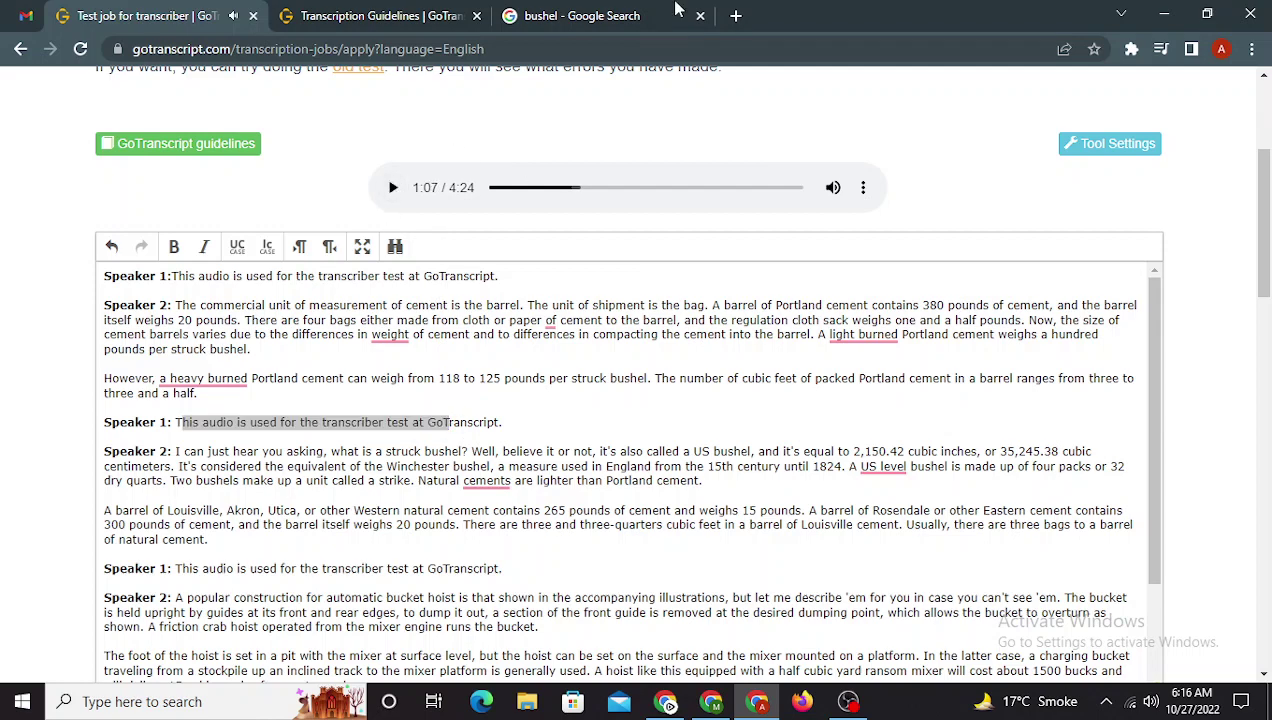
# - Recheck the "bushel" dictionary entry, close its tab and return to the second Speaker 2 section of the transcript
pyautogui.click(628, 10)
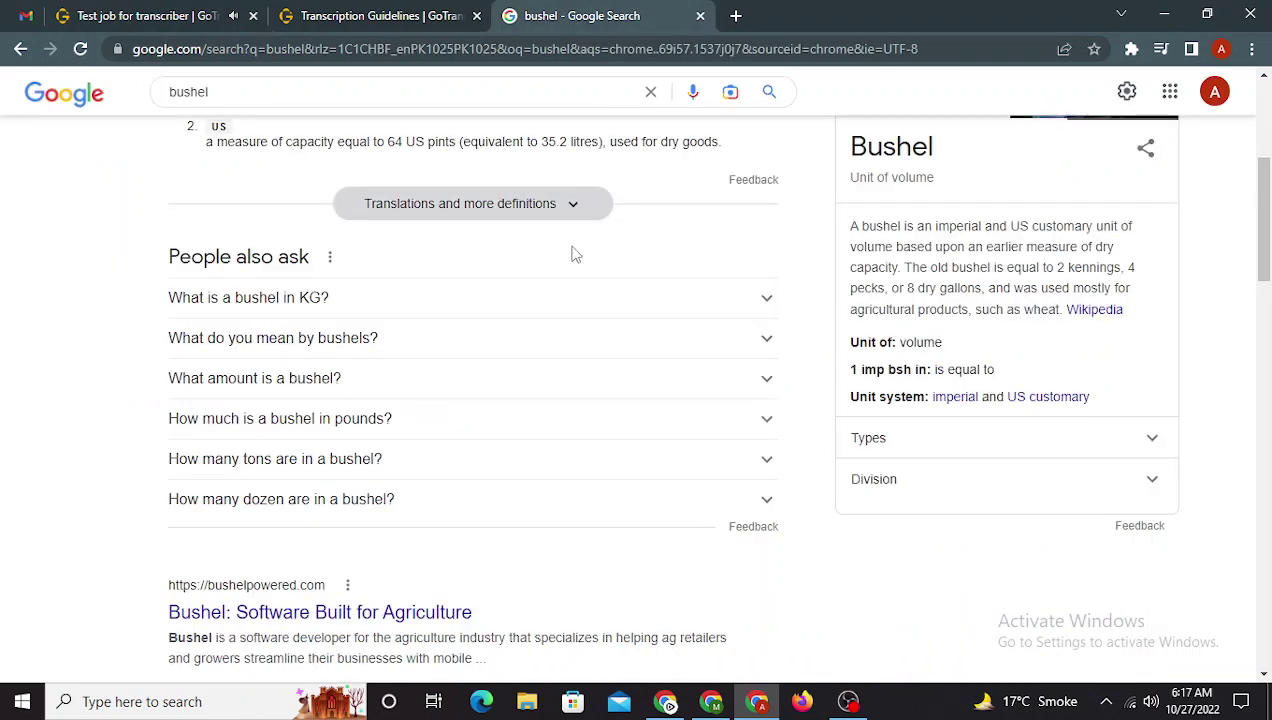
pyautogui.scroll(5, 555, 300)
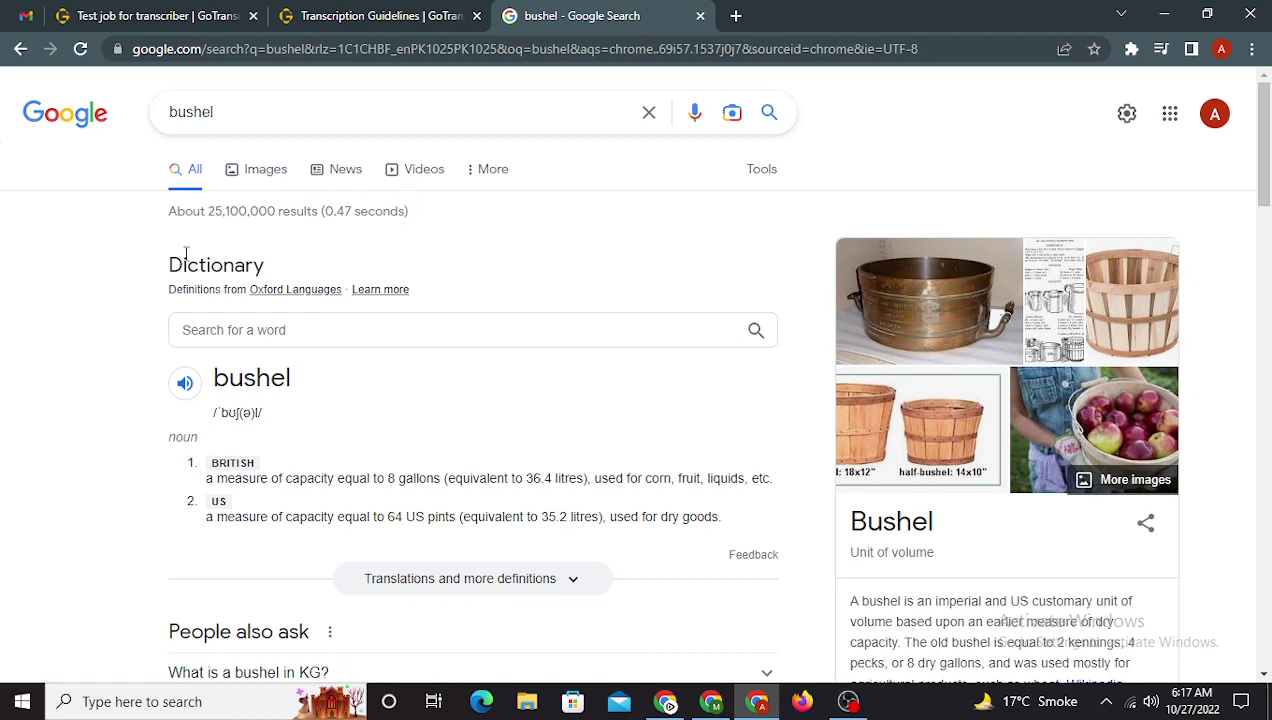
pyautogui.hotkey('ctrl', 'shift', 'Tab')
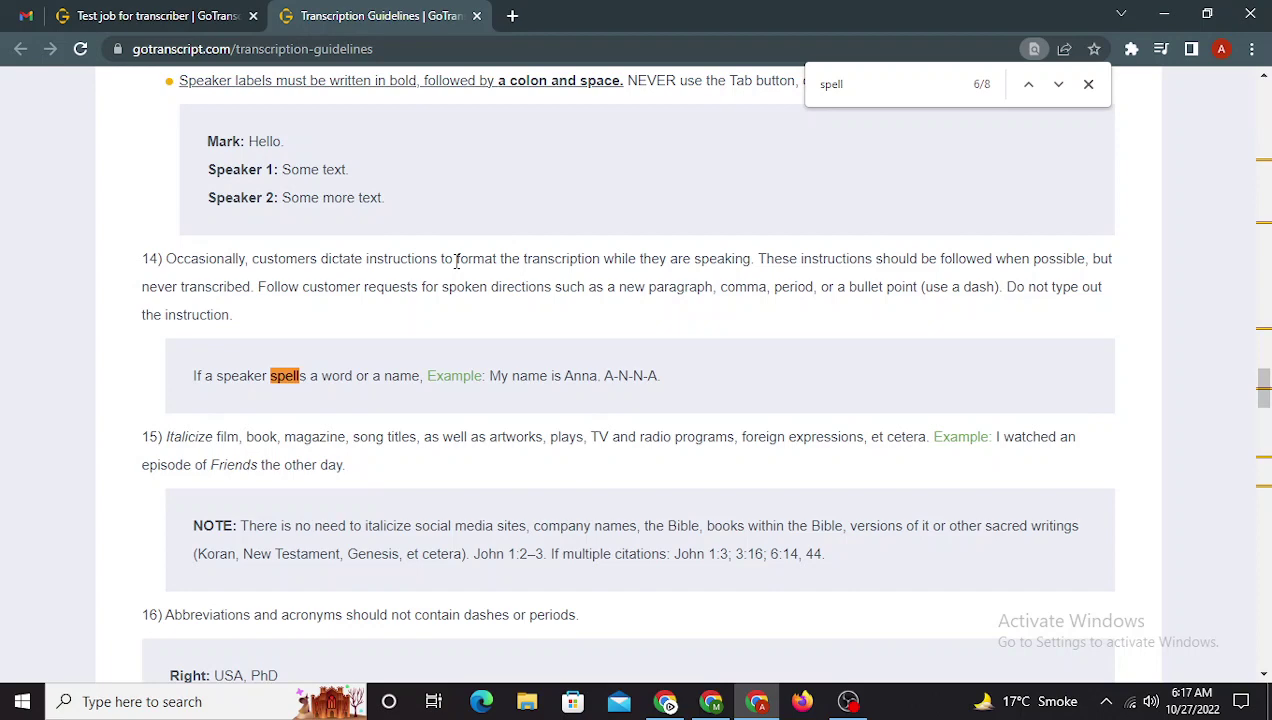
pyautogui.click(159, 15)
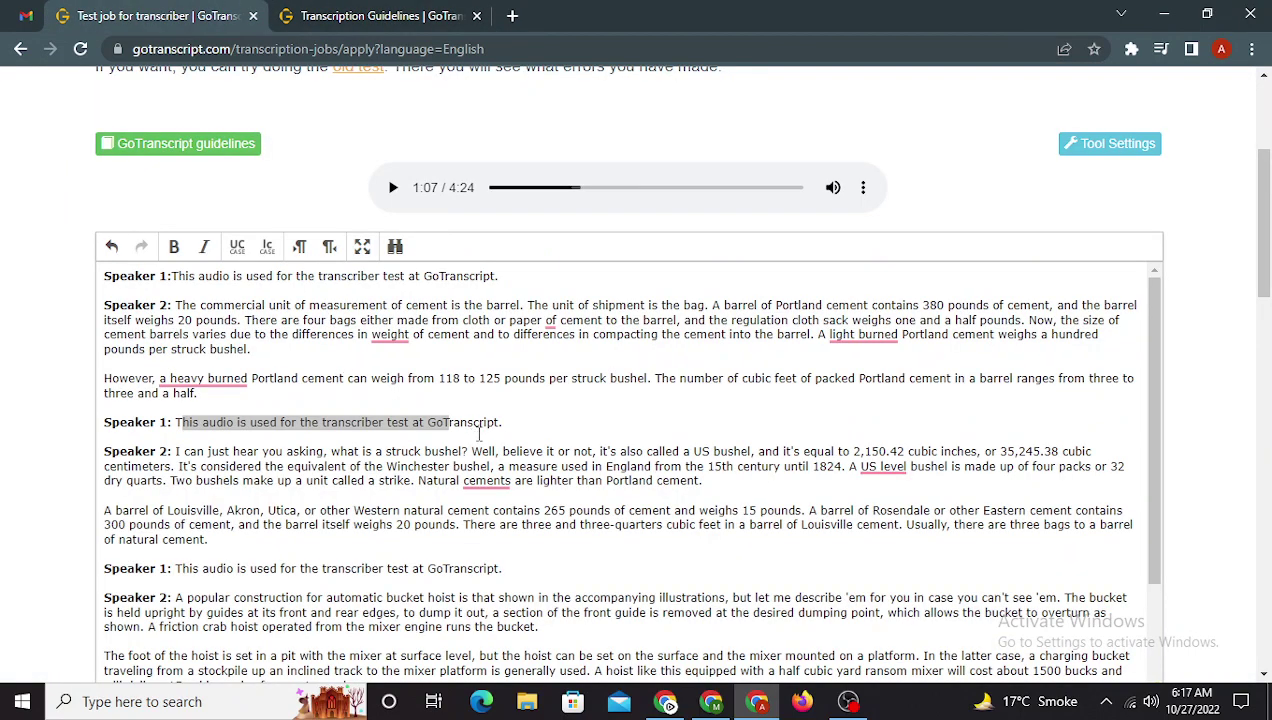
pyautogui.click(593, 453)
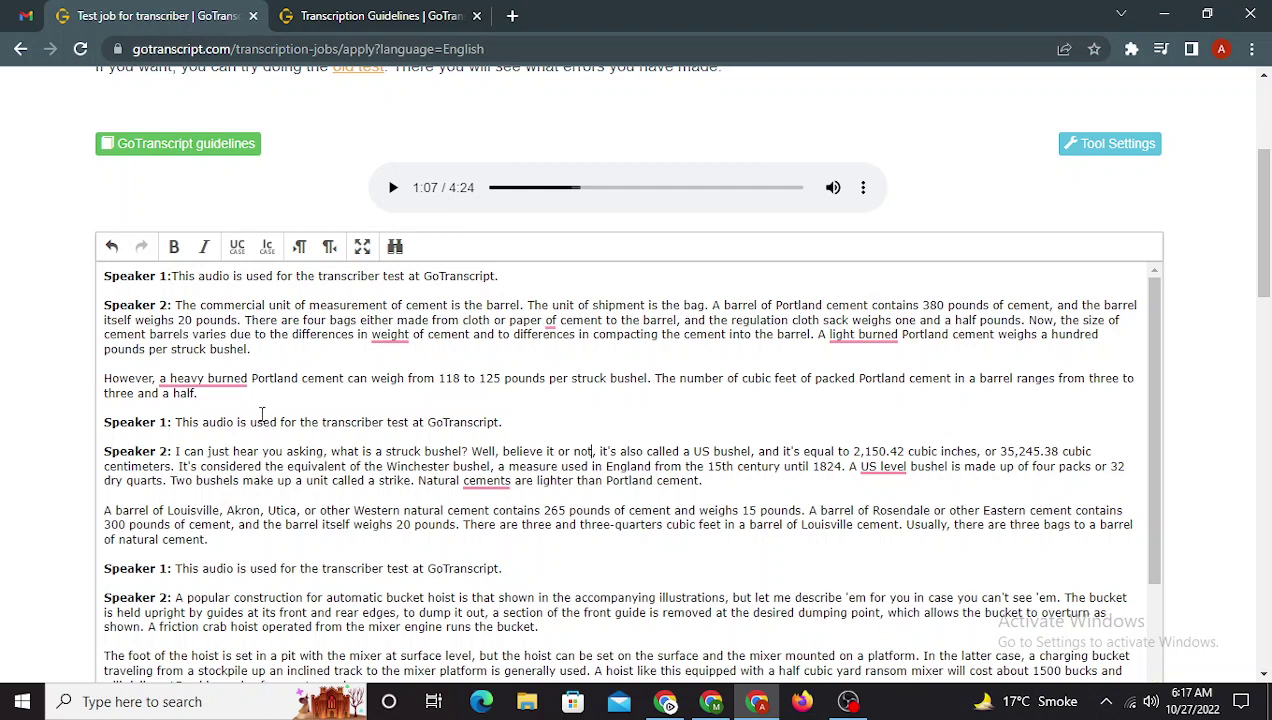
# - Resume the audio, follow it from "Well, believe it or not" and check the Grammarly suggestion for "heavy burned"
pyautogui.click(392, 187)
pyautogui.moveTo(471, 451); pyautogui.dragTo(540, 452)
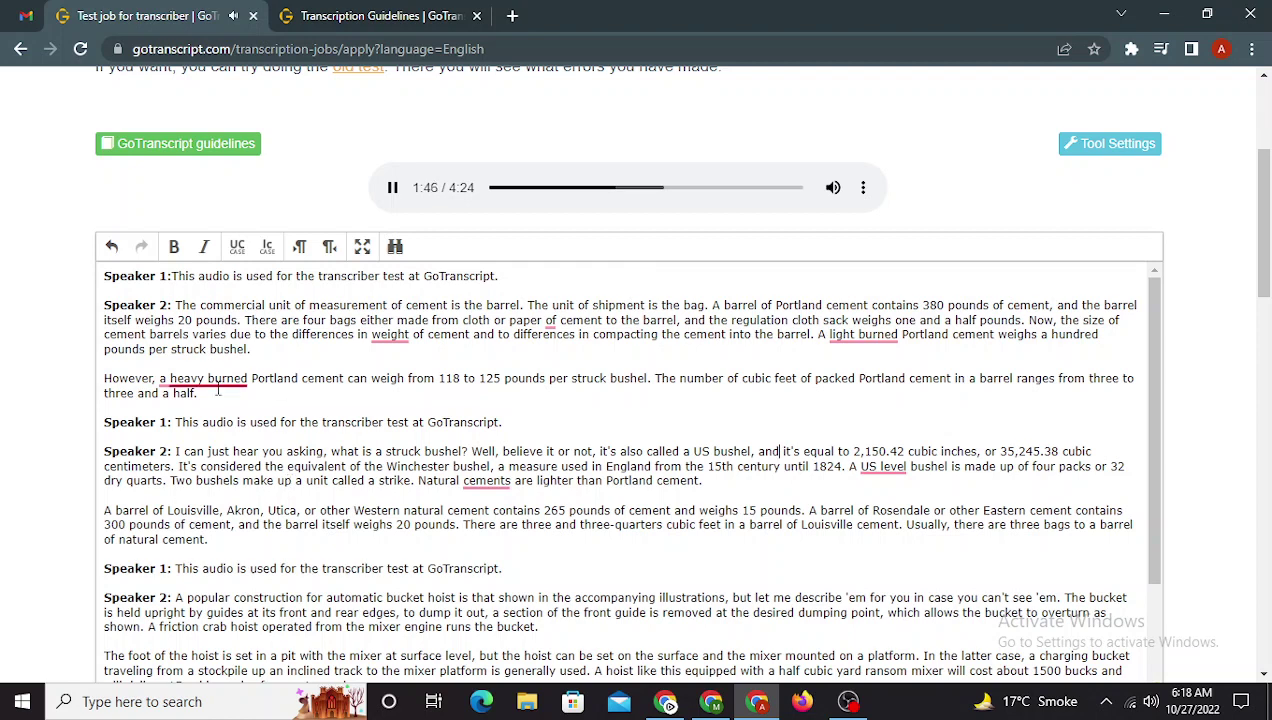
pyautogui.moveTo(210, 376)
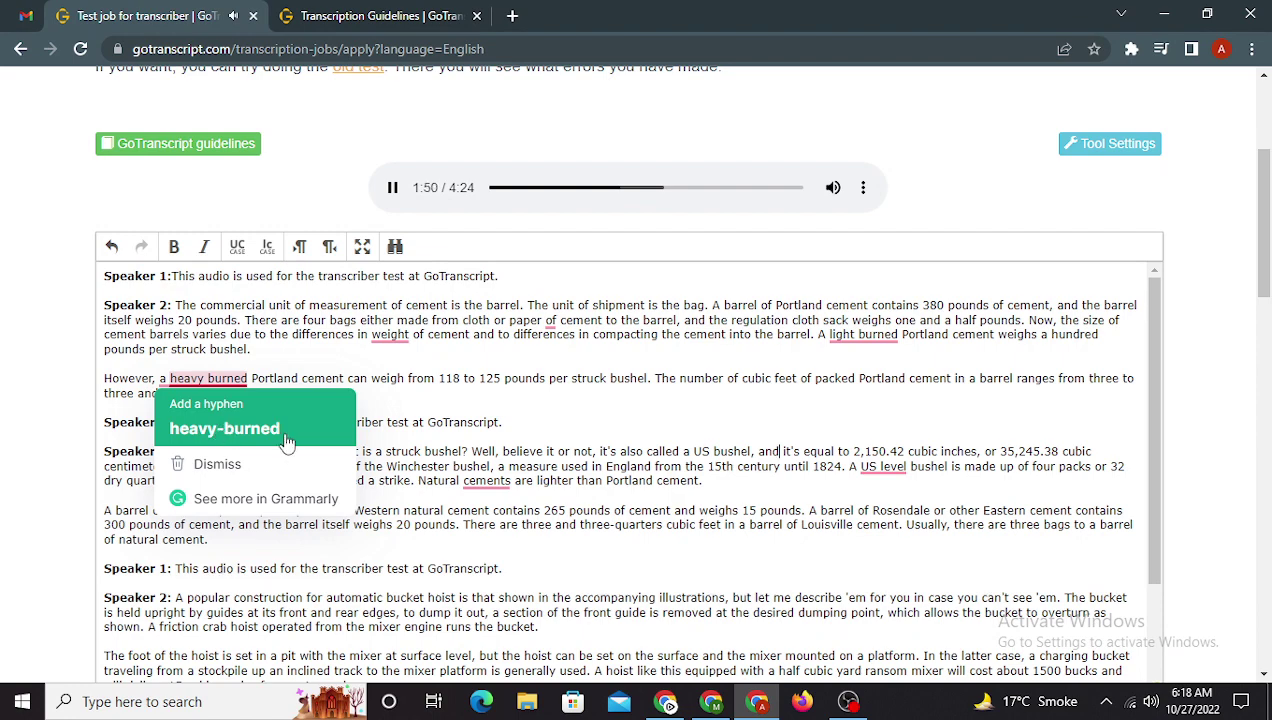
pyautogui.scroll(-1, 260, 512)
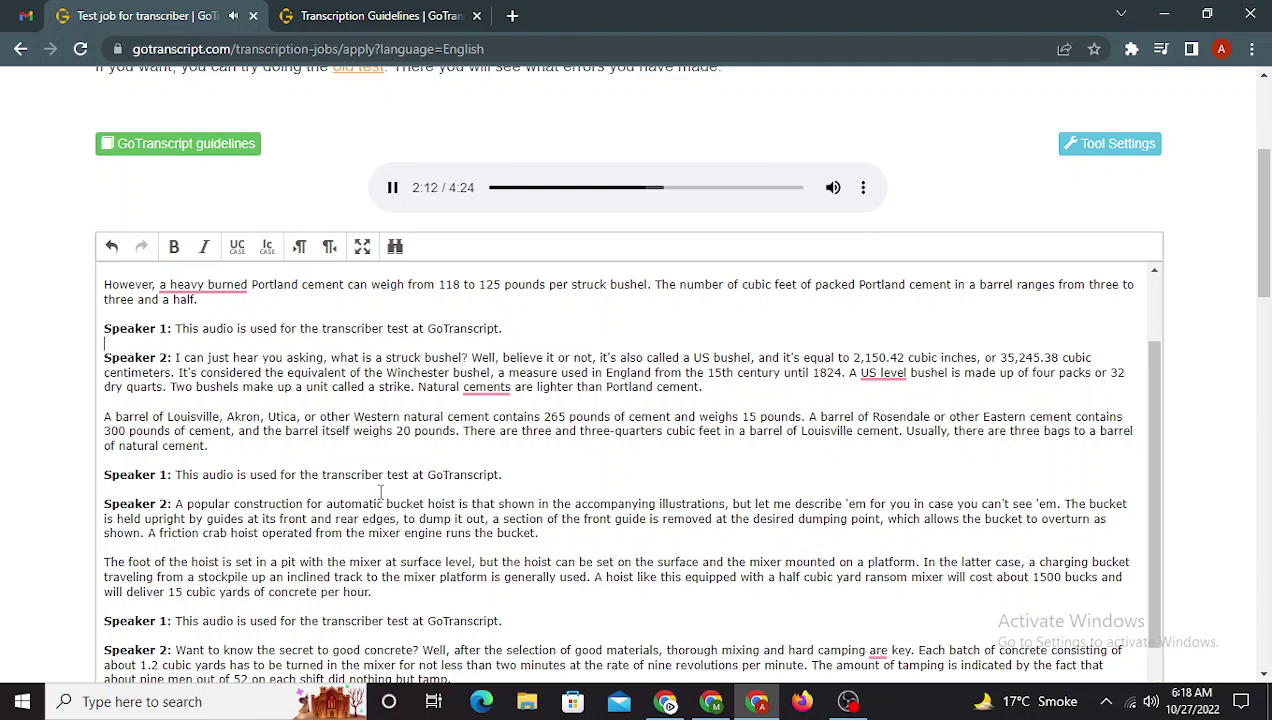
# - Follow the audio through the third Speaker 1 line and the start of the bucket hoist paragraph, highlighting them, and pause
pyautogui.scroll(-1, 286, 443)
pyautogui.scroll(-1, 286, 443)
pyautogui.moveTo(175, 311); pyautogui.dragTo(571, 314)
pyautogui.click(571, 314)
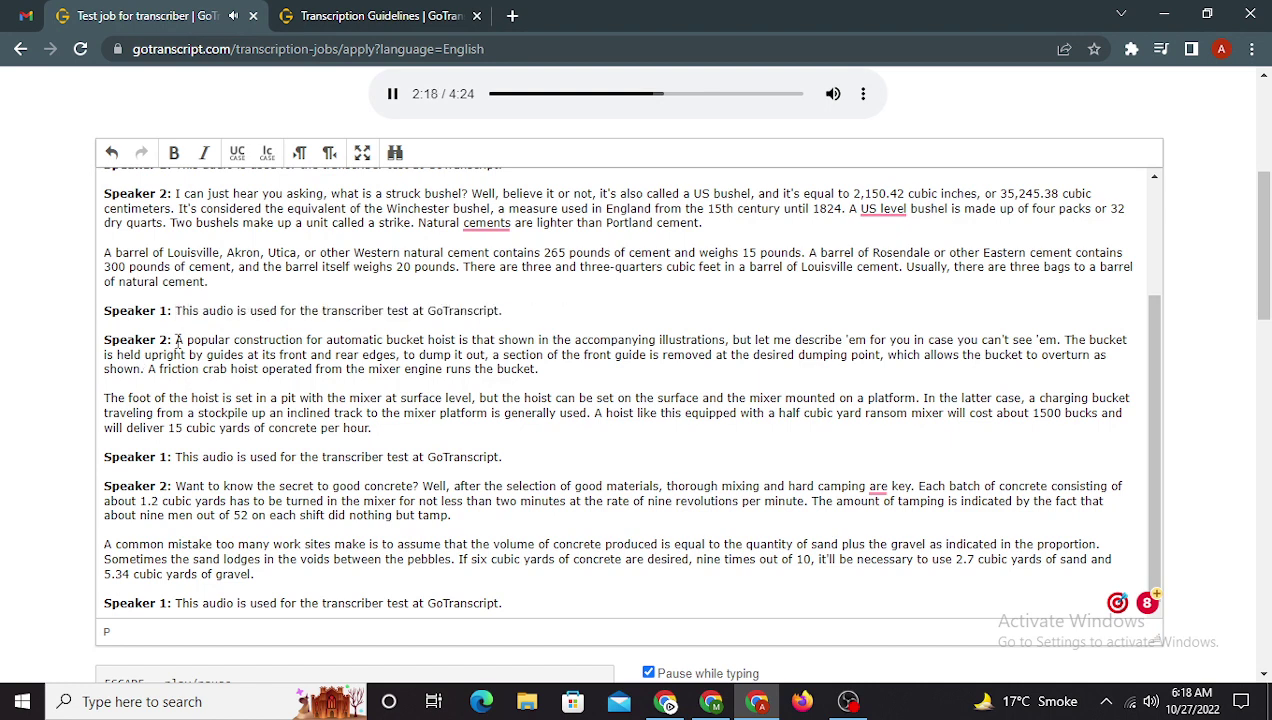
pyautogui.moveTo(178, 341); pyautogui.dragTo(944, 340)
pyautogui.click(896, 342)
pyautogui.click(395, 96)
# - Highlight "'em" in the bucket hoist paragraph to check it against the audio
pyautogui.moveTo(845, 341); pyautogui.dragTo(867, 341)
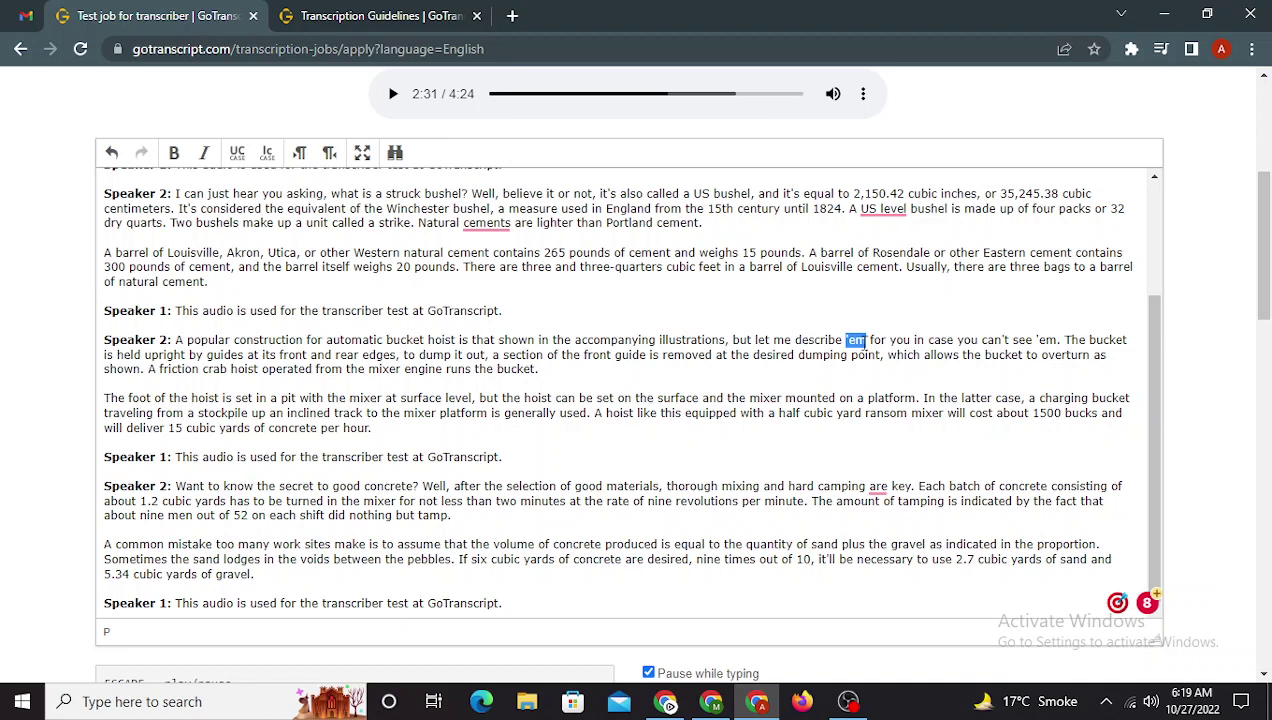
pyautogui.click(866, 341)
pyautogui.moveTo(846, 341); pyautogui.dragTo(866, 341)
pyautogui.press('Escape')
pyautogui.click(930, 340)
pyautogui.click(393, 94)
# - Search Google for "latter" in a new tab and expand the question "What does latter of mean?"
pyautogui.click(515, 15)
pyautogui.write('latter')
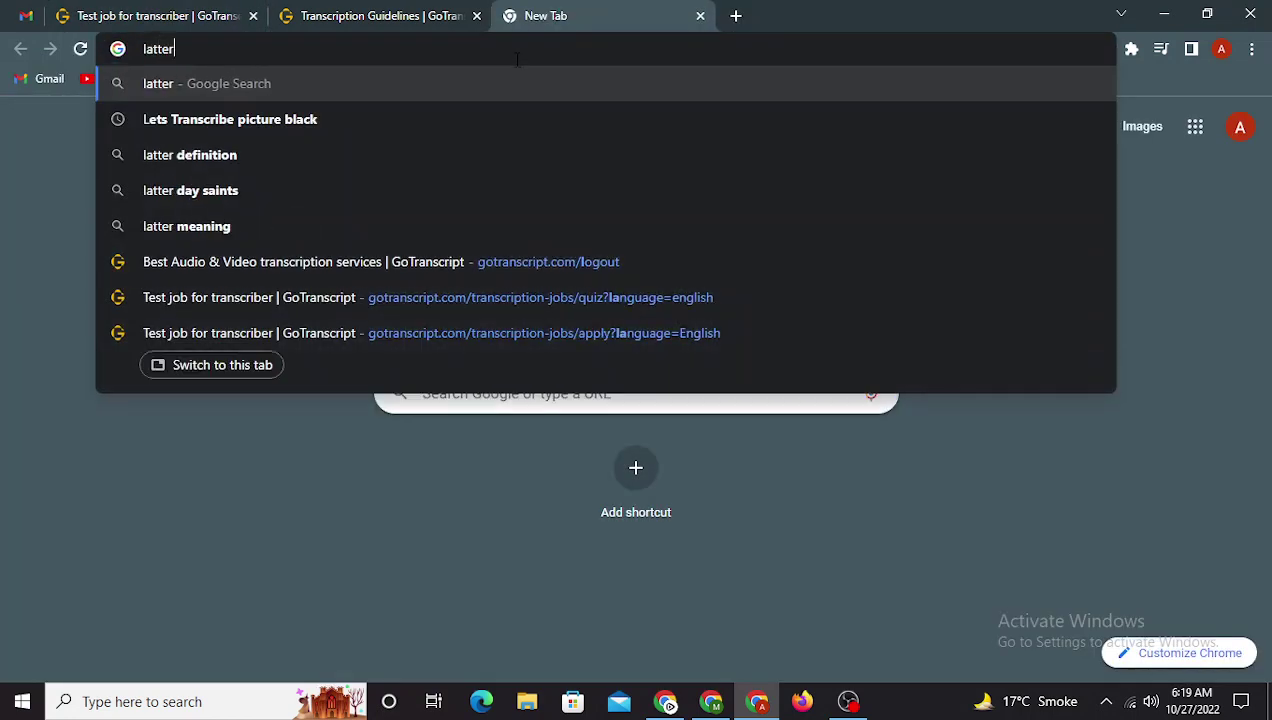
pyautogui.press('Return')
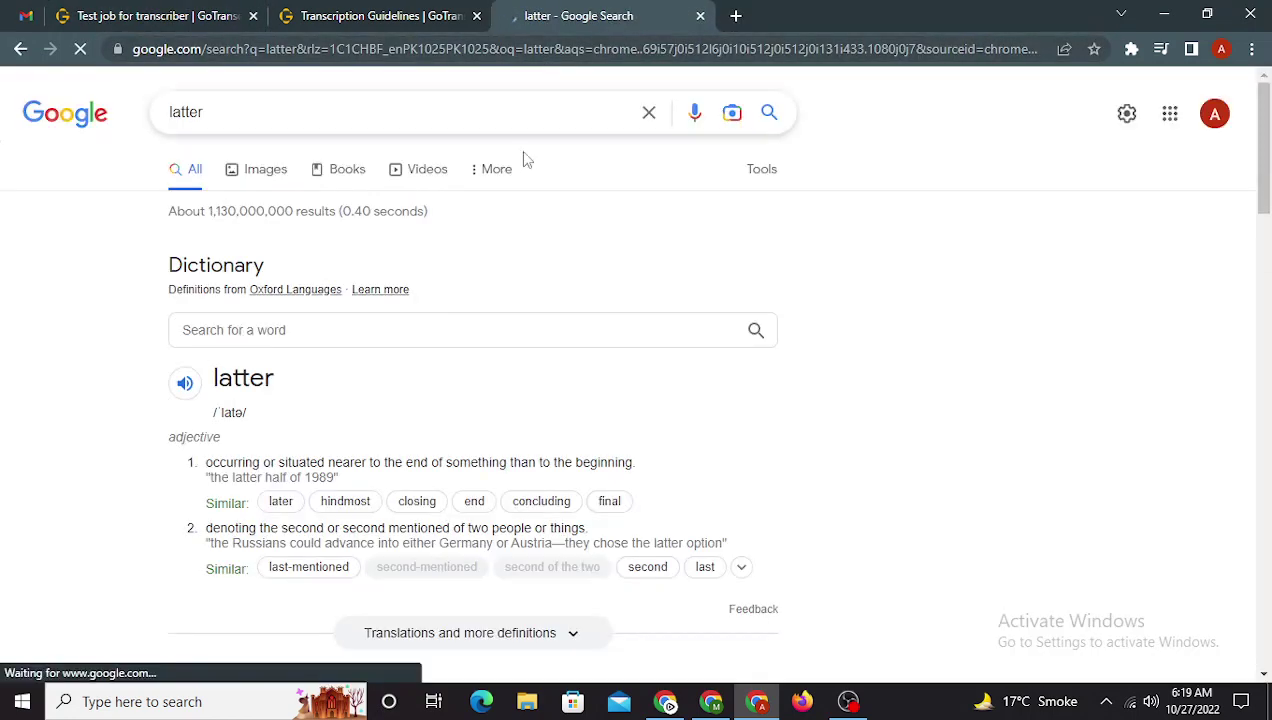
pyautogui.scroll(-4, 330, 360)
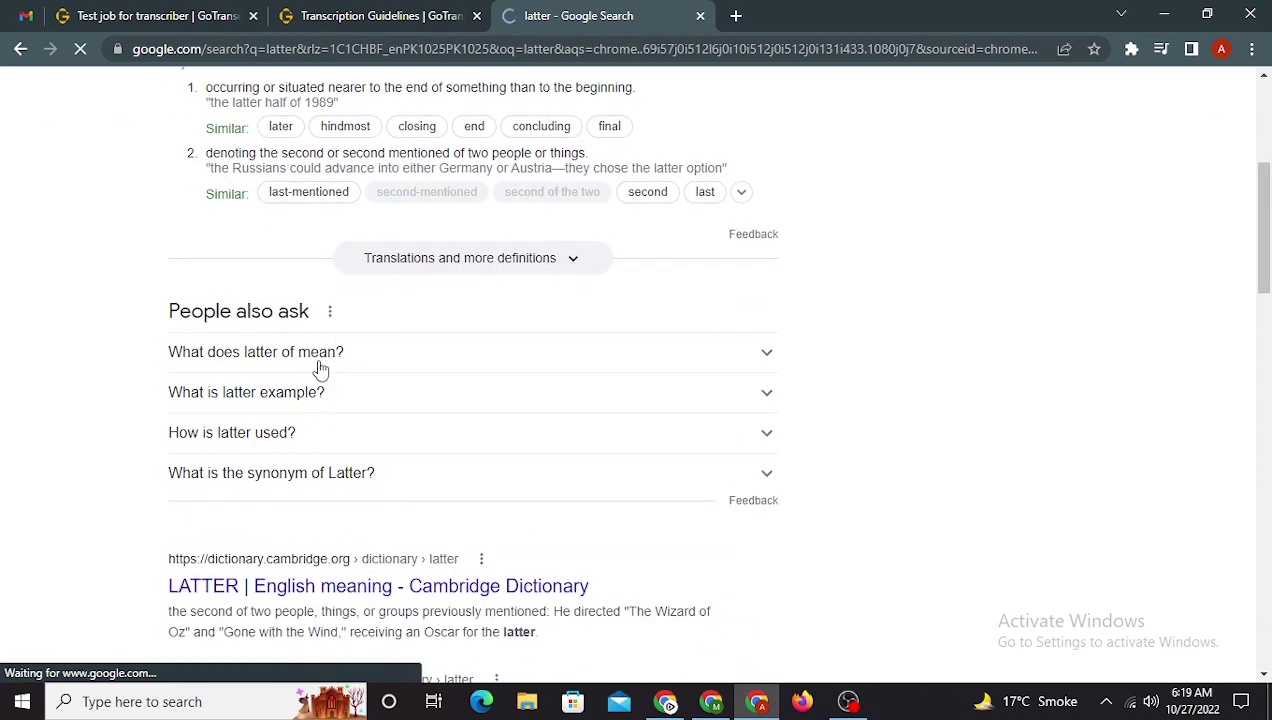
pyautogui.click(305, 360)
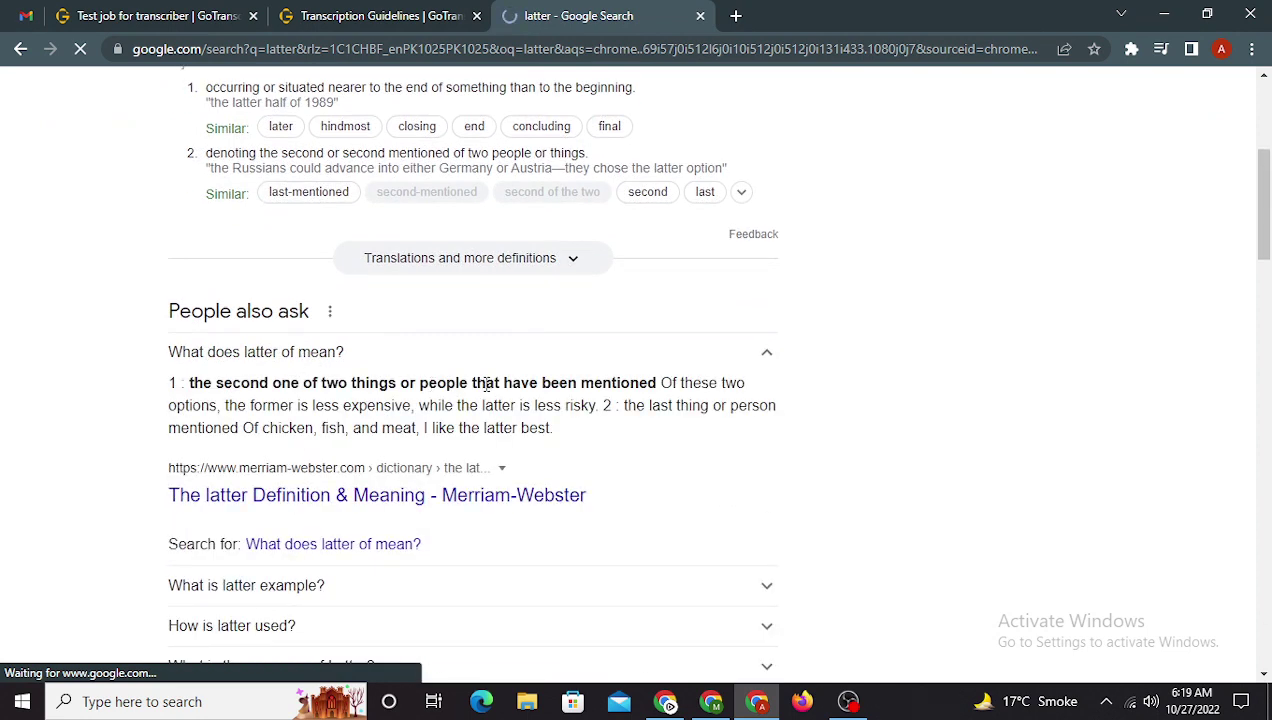
# - Highlight wording in the "latter" definition, return to the test job and close the search results tab
pyautogui.moveTo(558, 383); pyautogui.dragTo(624, 383)
pyautogui.click(624, 383)
pyautogui.hotkey('ctrl', 'shift', 'Tab')
pyautogui.click(148, 15)
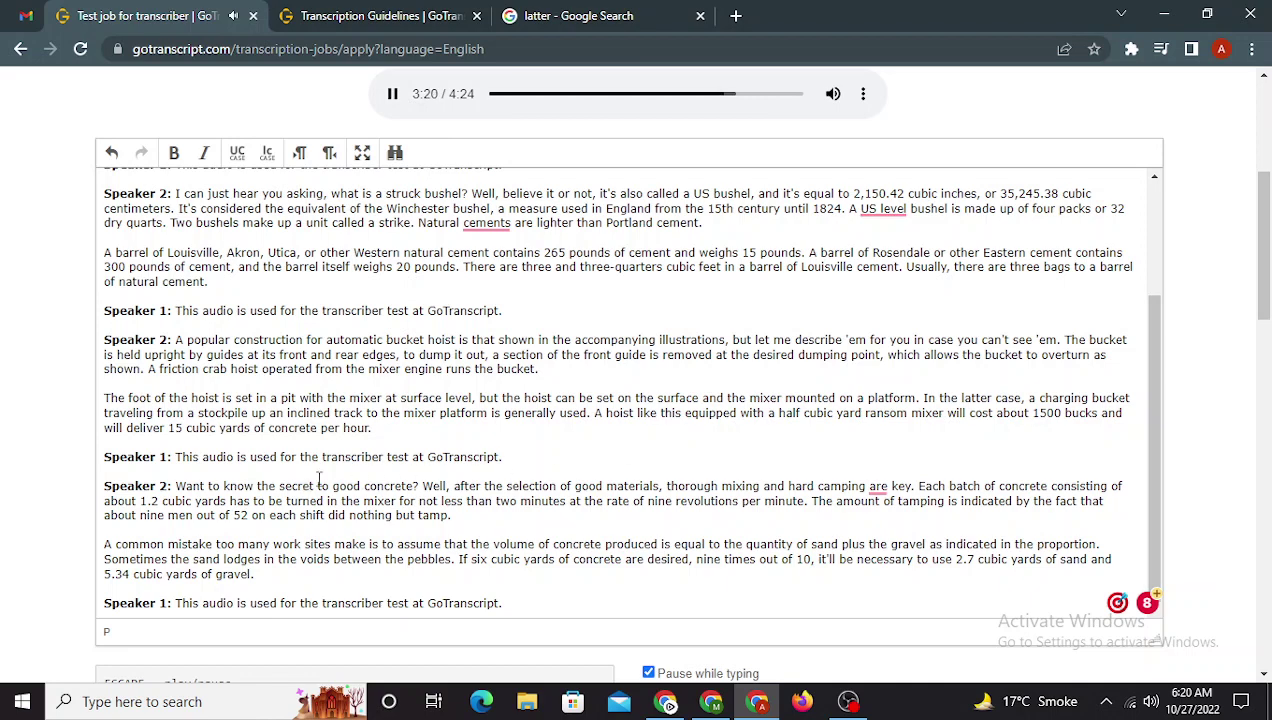
pyautogui.scroll(-1, 316, 480)
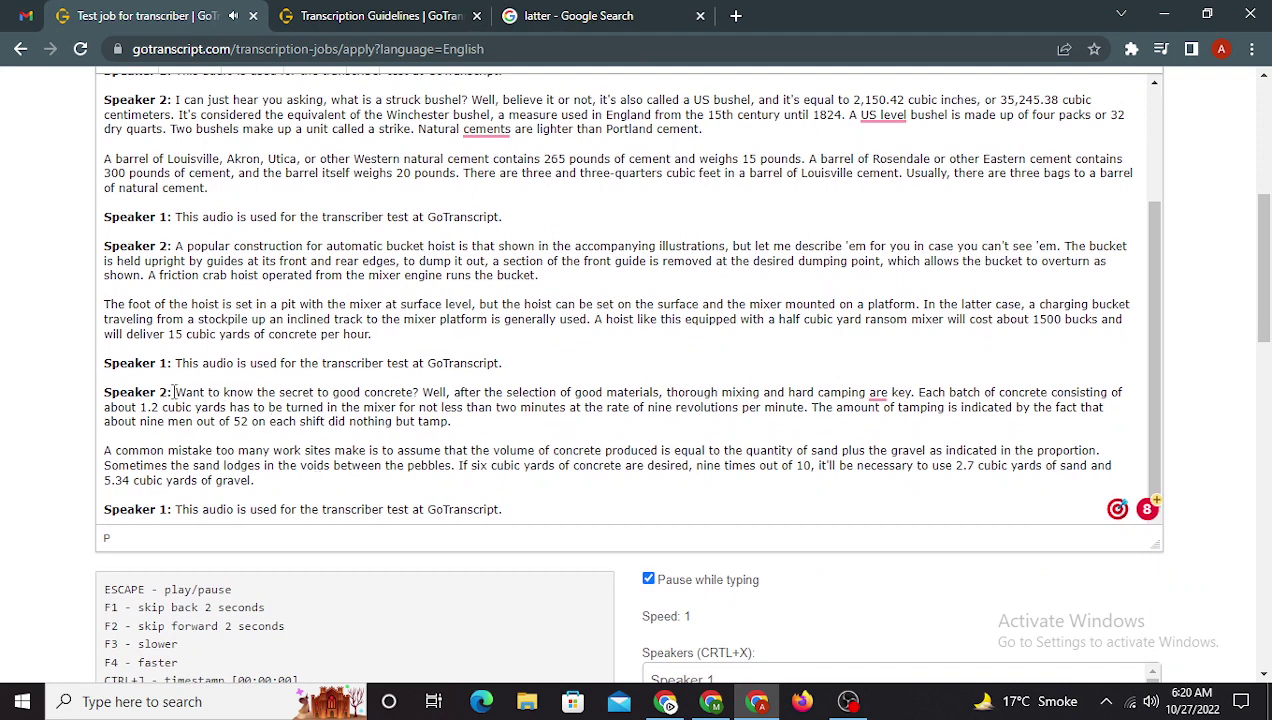
pyautogui.middleClick(575, 17)
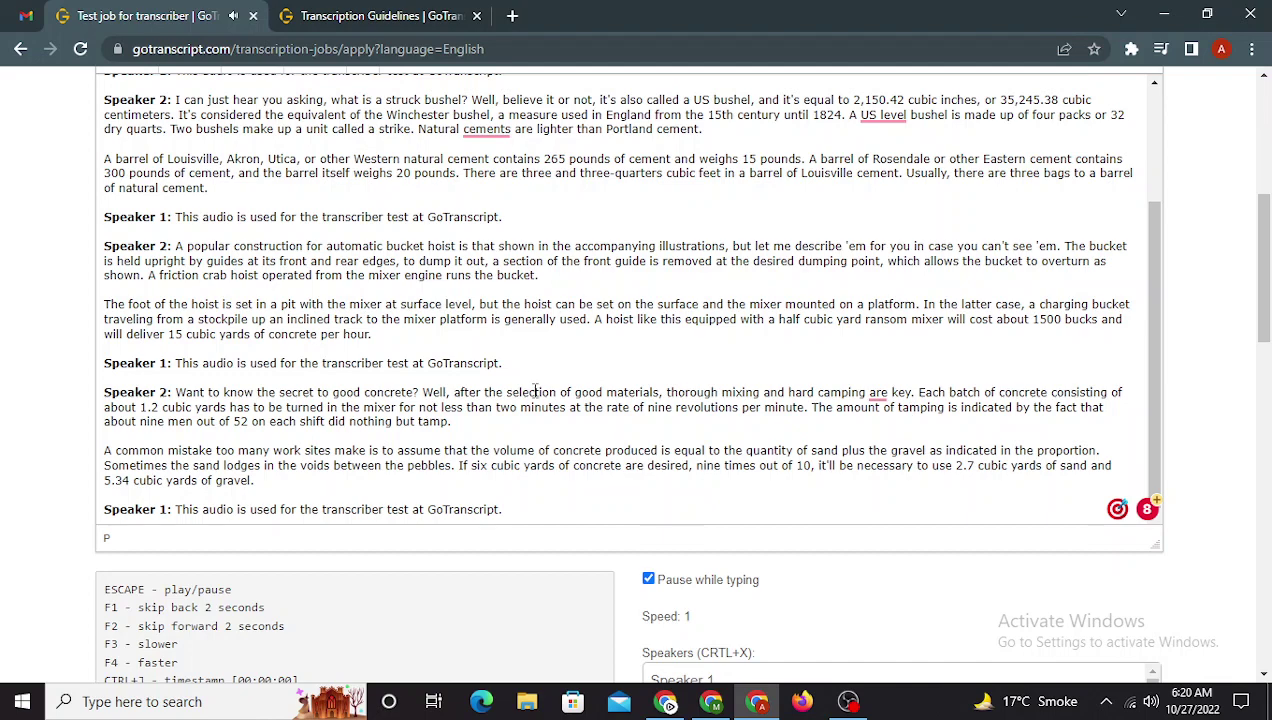
# - Skip the audio back slightly, pause it and examine the transcript and the shortcut list below it
pyautogui.scroll(3, 537, 390)
pyautogui.scroll(2, 535, 380)
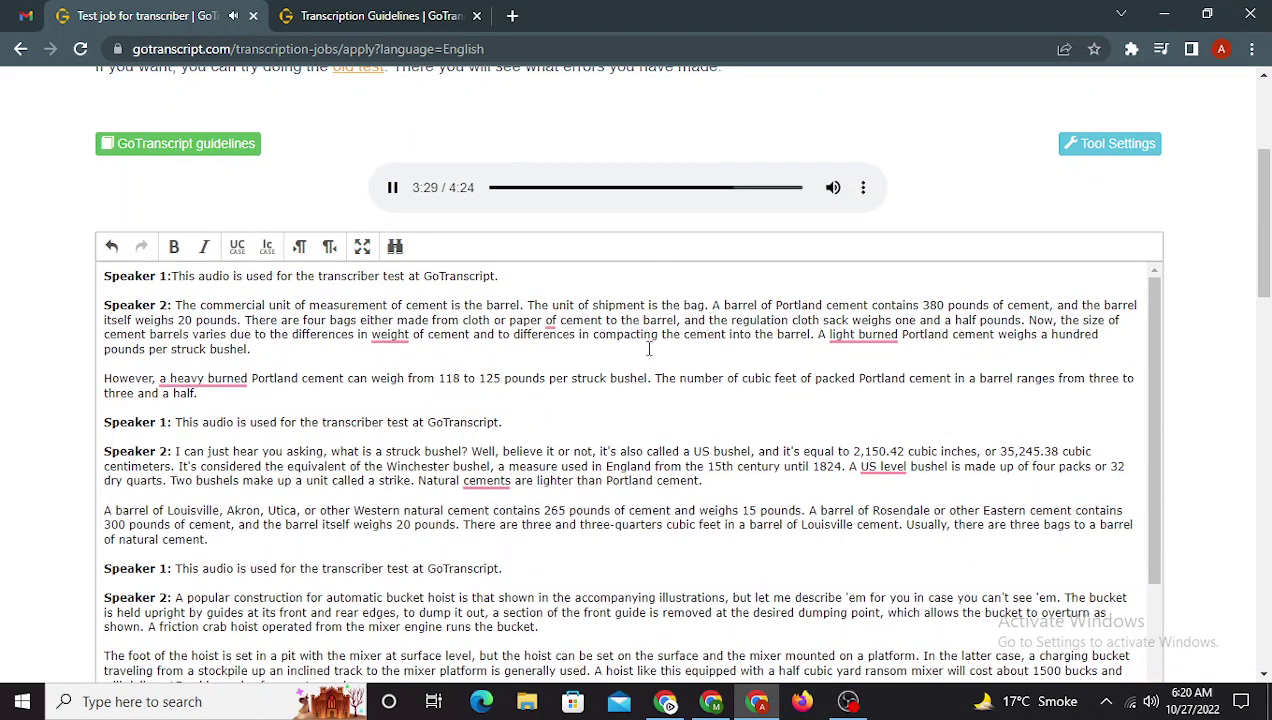
pyautogui.click(730, 188)
pyautogui.click(732, 188)
pyautogui.scroll(-2, 1160, 470)
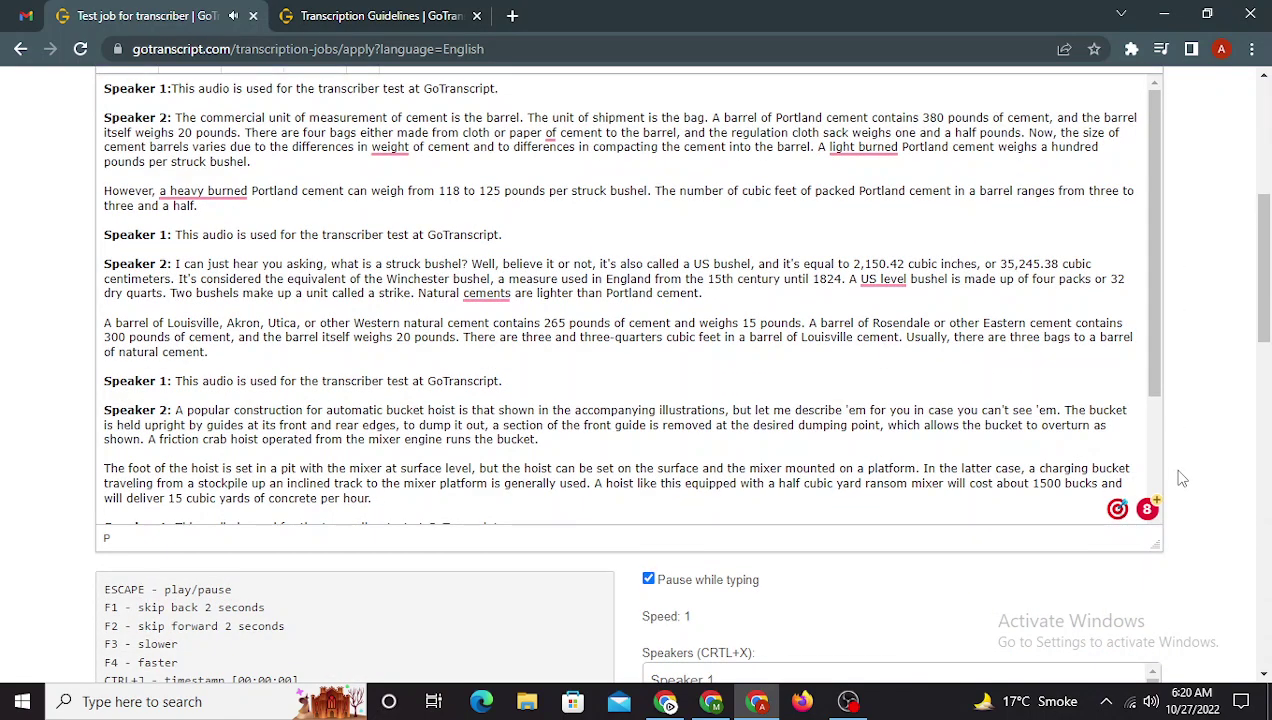
pyautogui.scroll(4, 82, 336)
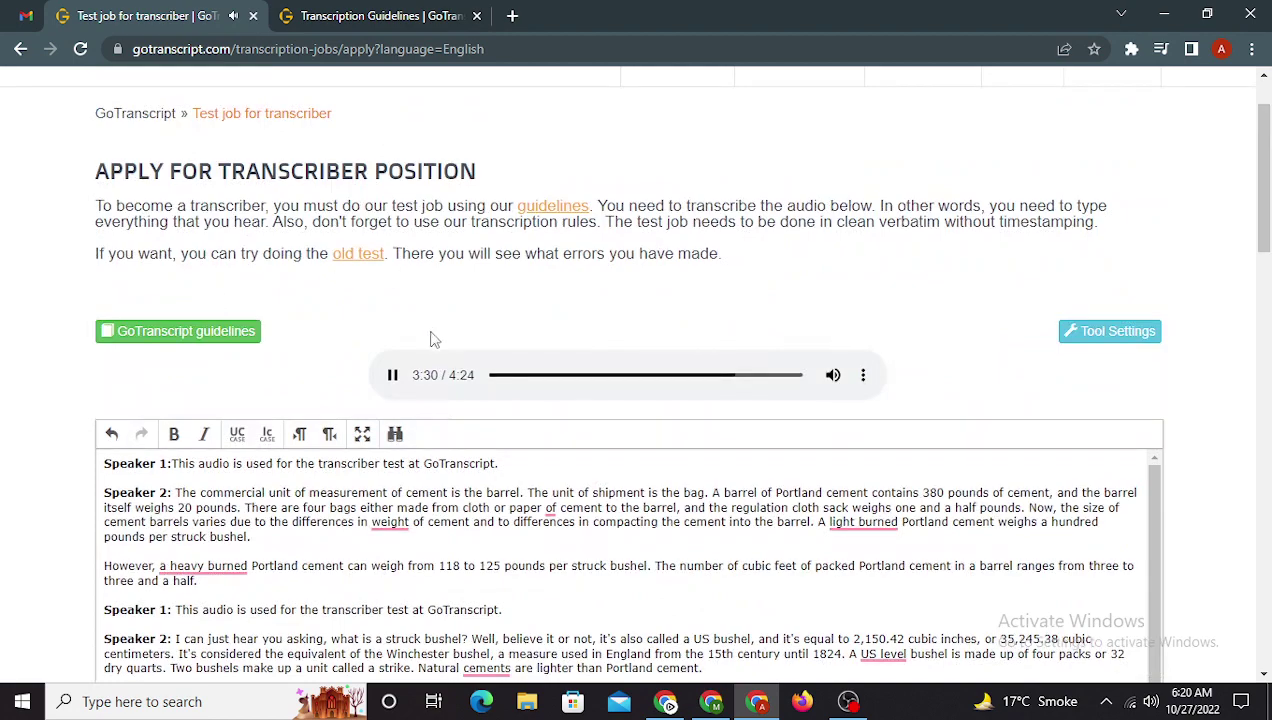
pyautogui.click(392, 375)
pyautogui.scroll(-5, 60, 448)
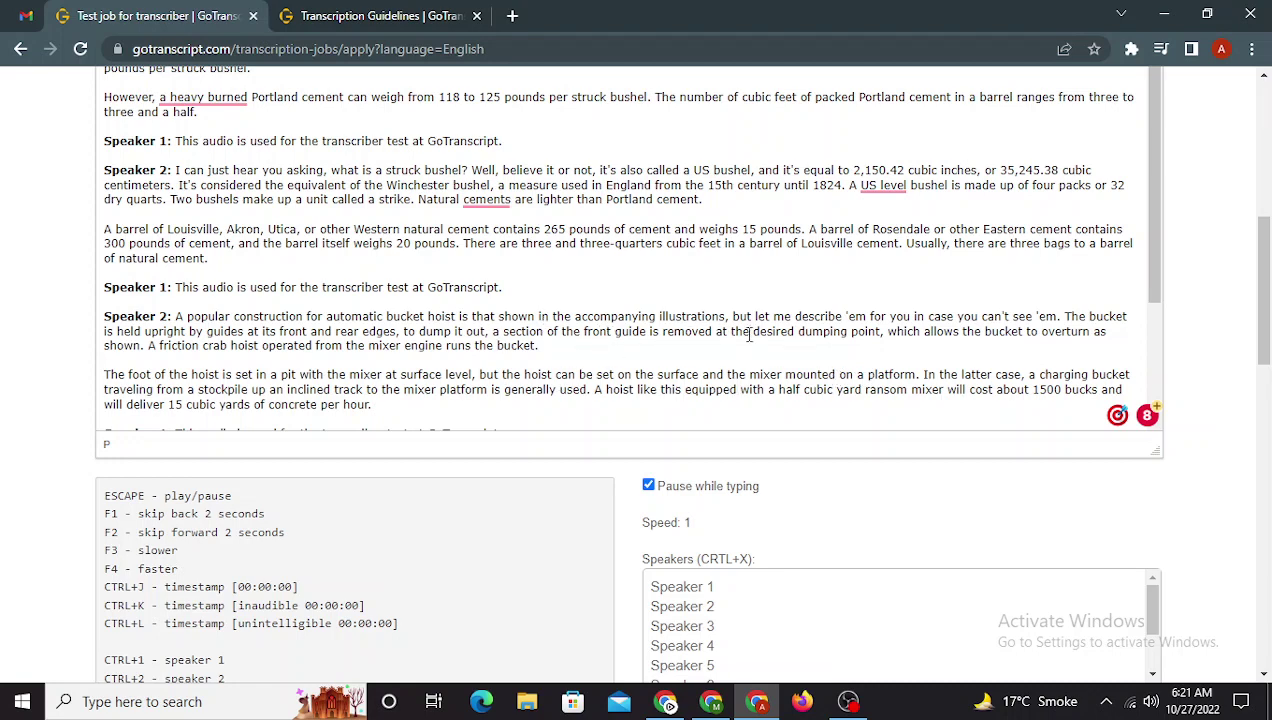
# - Correct the word after "mixing and hard" to "tamping" in the paragraph on the secret to good concrete
pyautogui.scroll(-3, 806, 330)
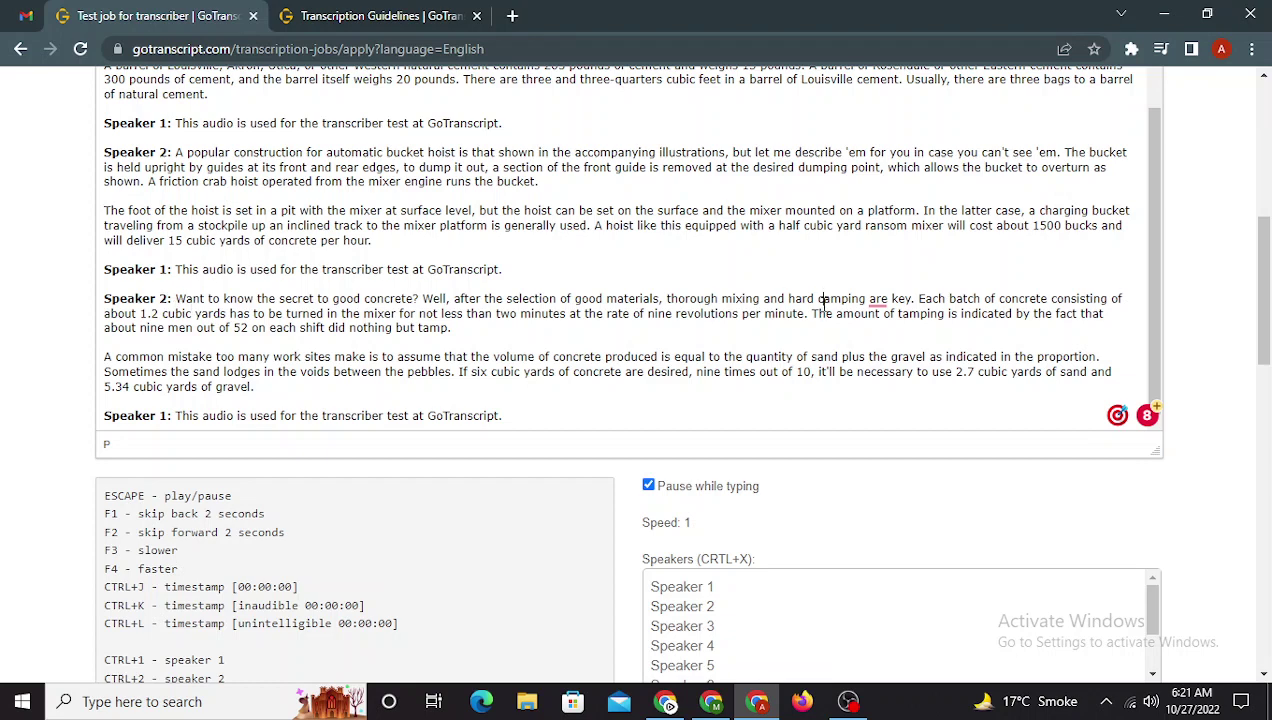
pyautogui.press('Delete')
pyautogui.write('t')
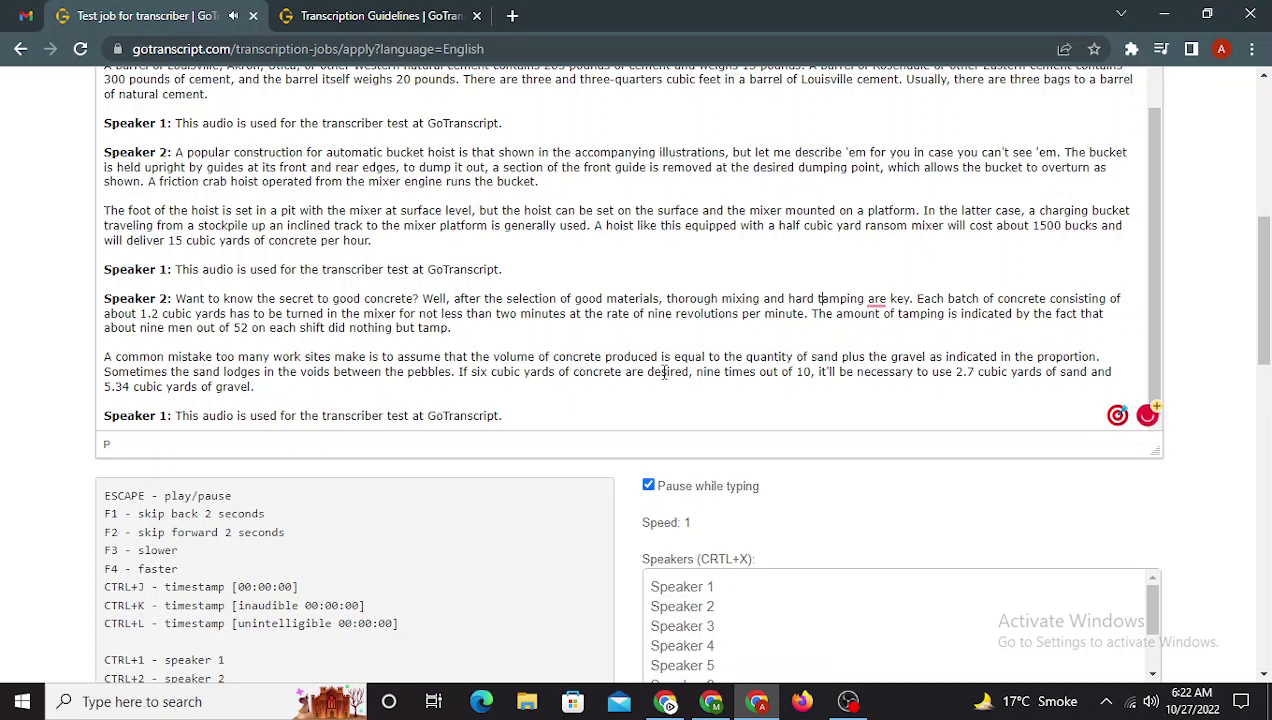
# - Highlight the "nine times out of 10" wording and "5.34 cubic yards of gravel." to check them against the audio
pyautogui.moveTo(724, 372); pyautogui.dragTo(866, 375)
pyautogui.click(866, 374)
pyautogui.moveTo(105, 384); pyautogui.dragTo(256, 386)
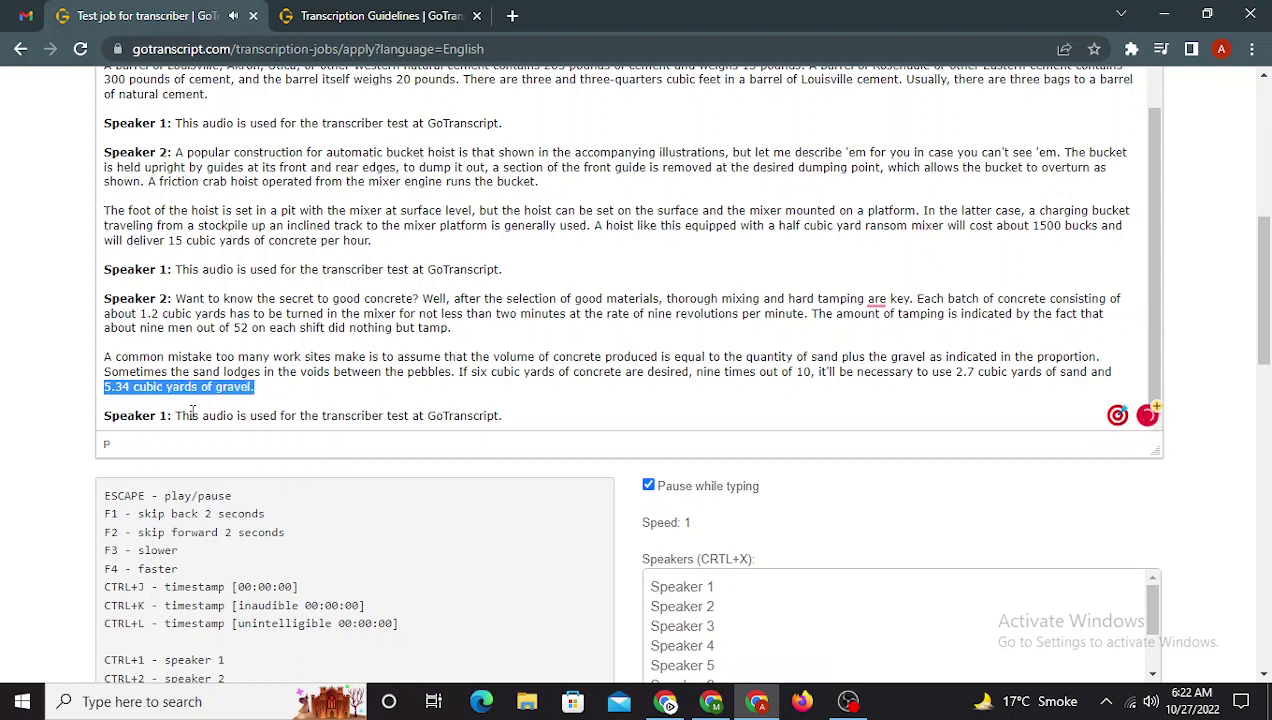
# - Mute the test job's audio player and look over the transcript from its beginning
pyautogui.scroll(1, 15, 340)
pyautogui.scroll(4, 15, 340)
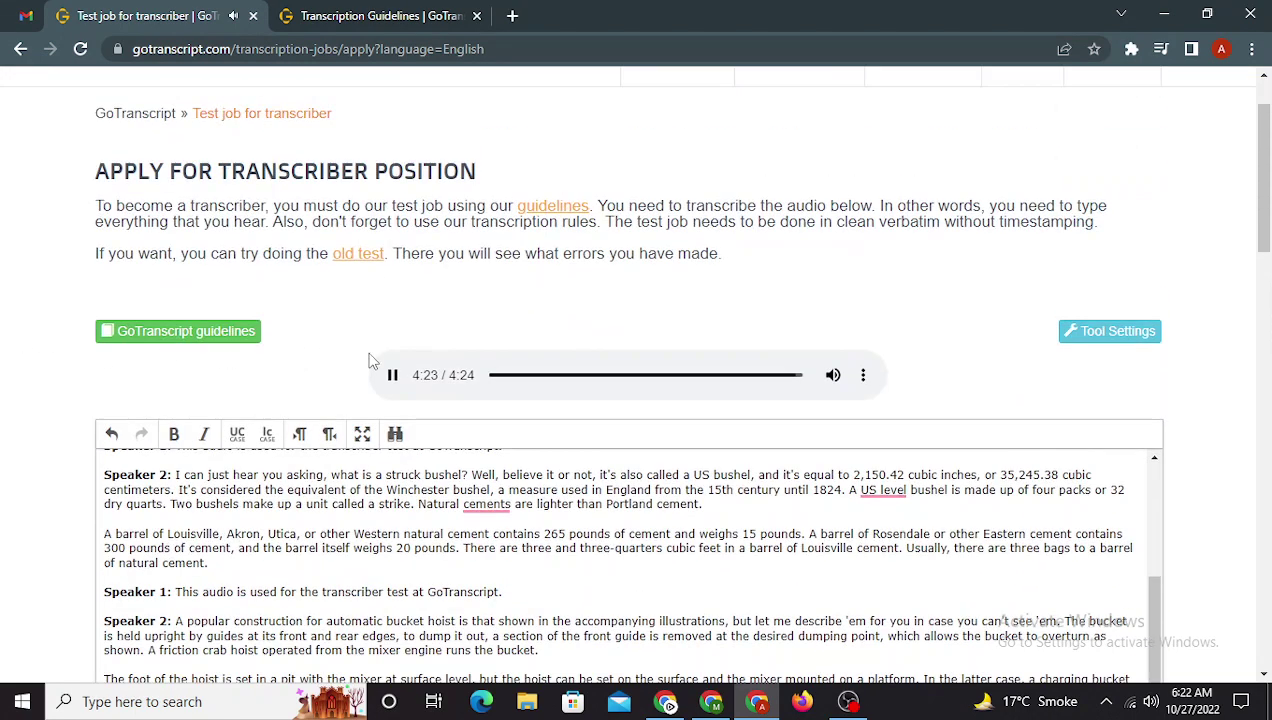
pyautogui.click(833, 376)
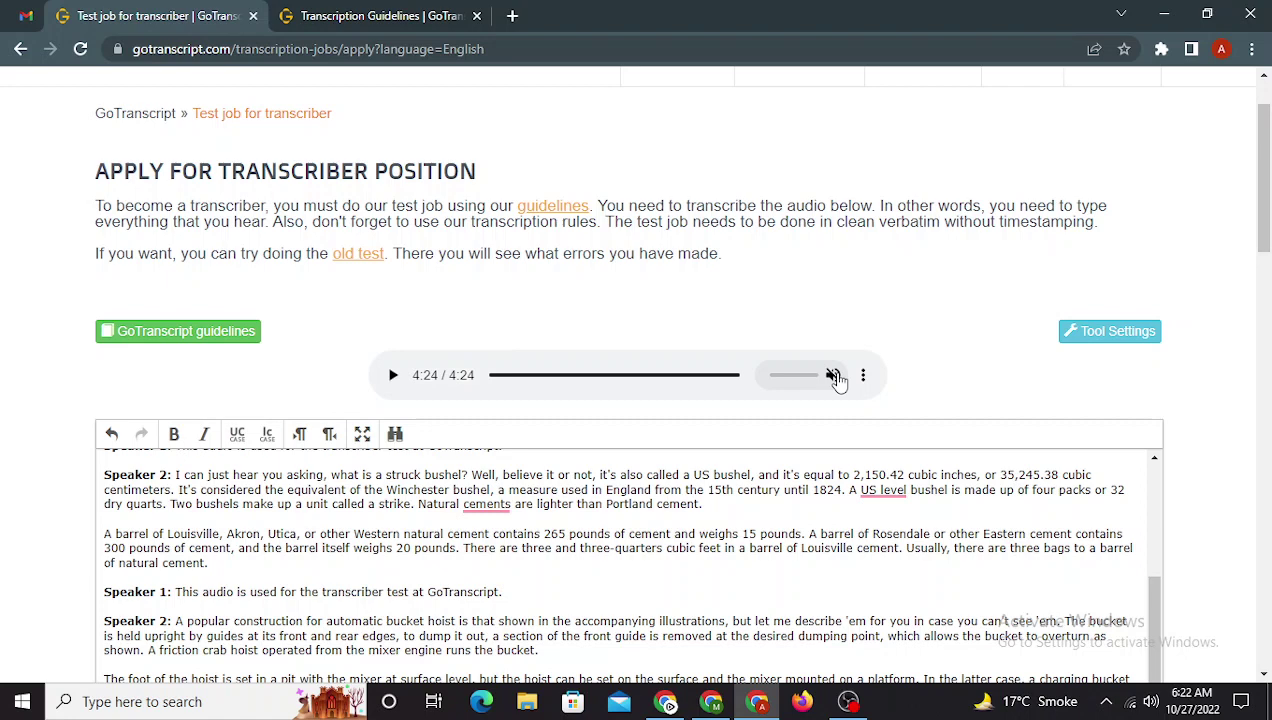
pyautogui.scroll(3, 431, 520)
pyautogui.scroll(-2, 5, 483)
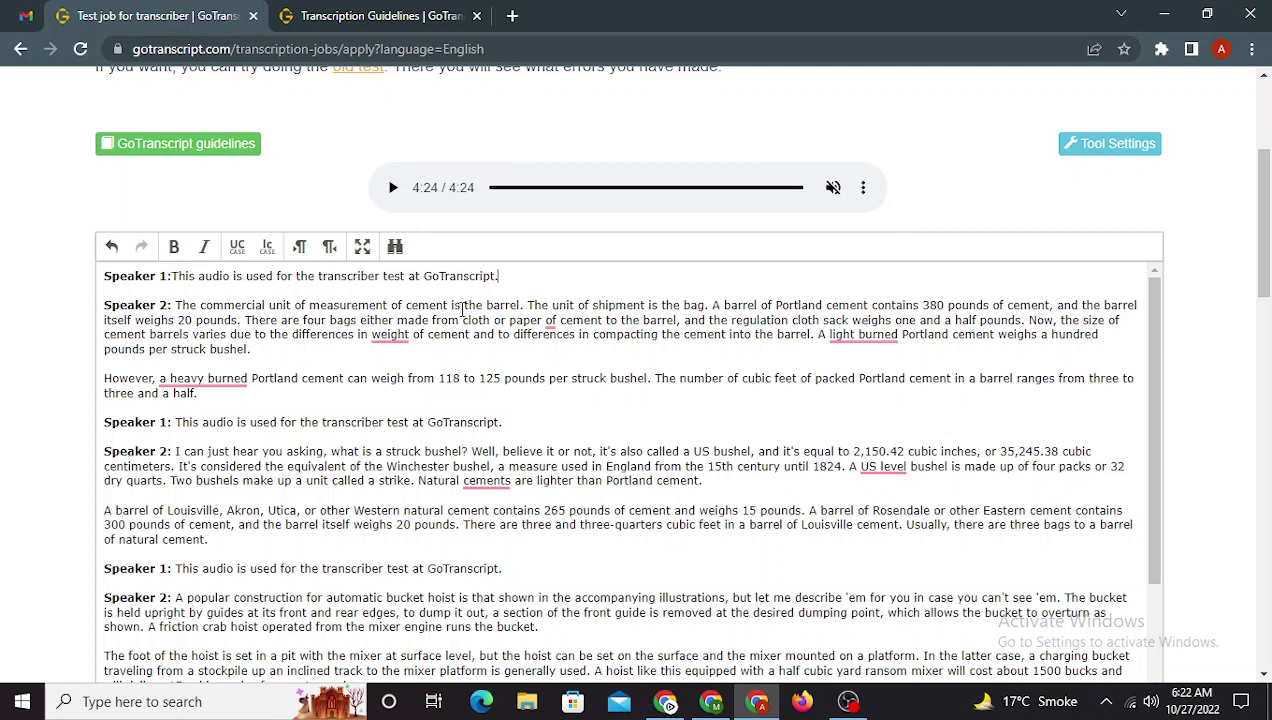
pyautogui.scroll(3, 30, 397)
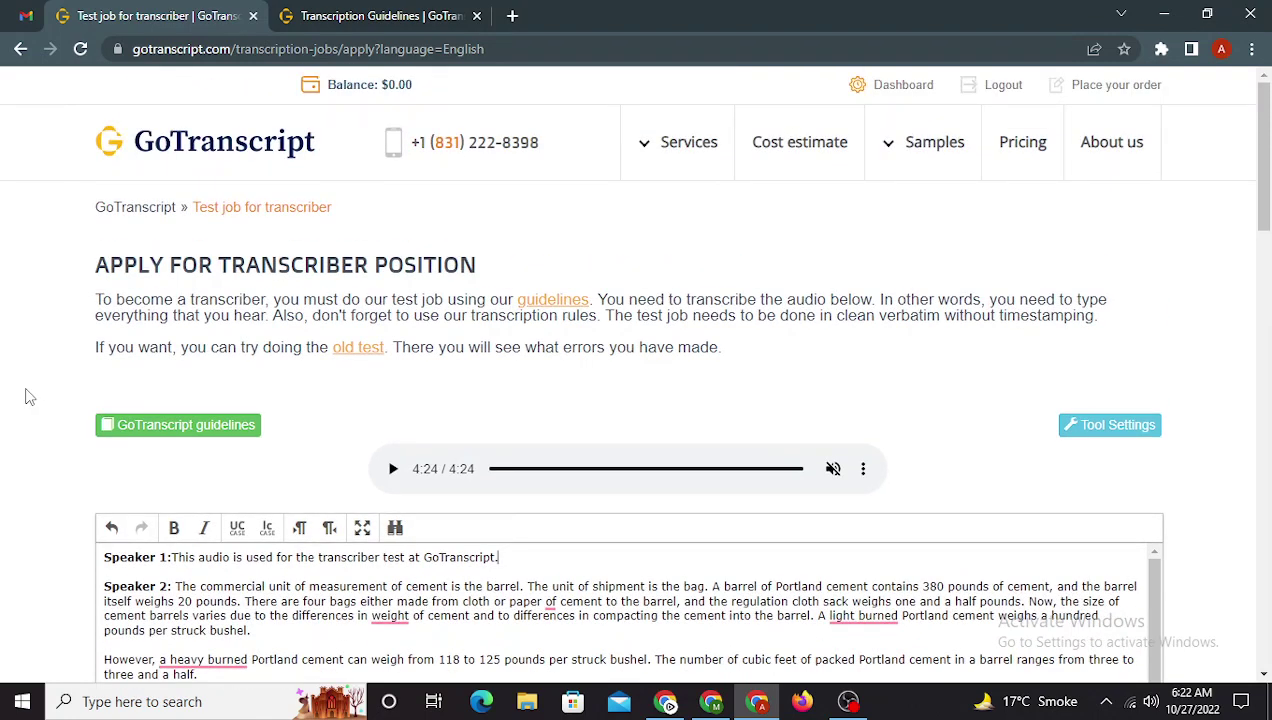